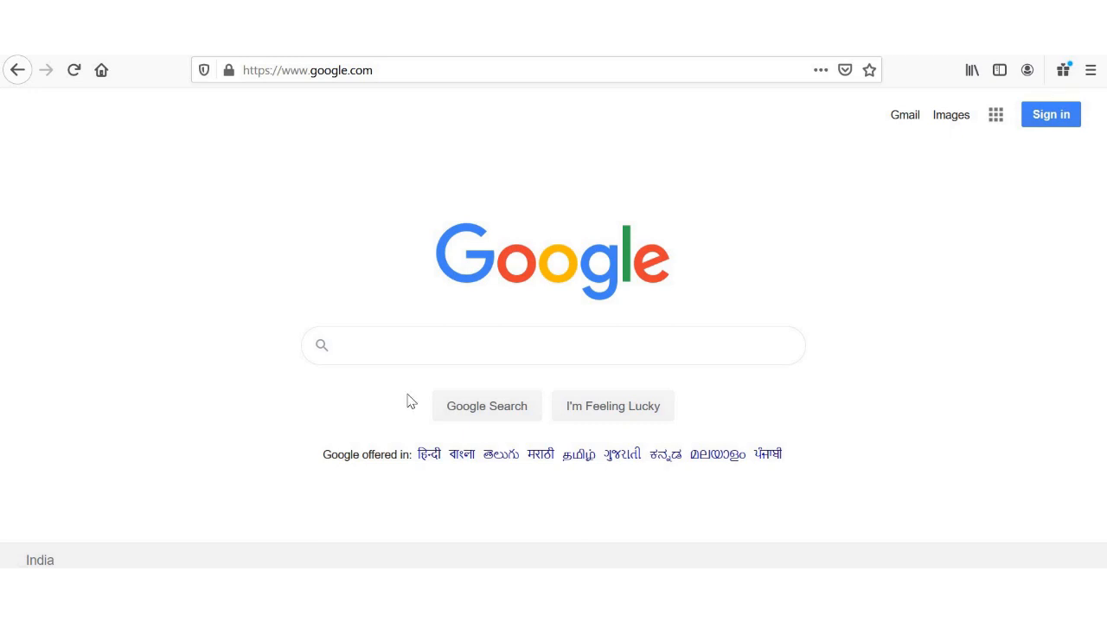
Step: Search Google for "aws management console" and open the AWS Management Console page
{"action": "left_click", "coordinate": [430, 351]}
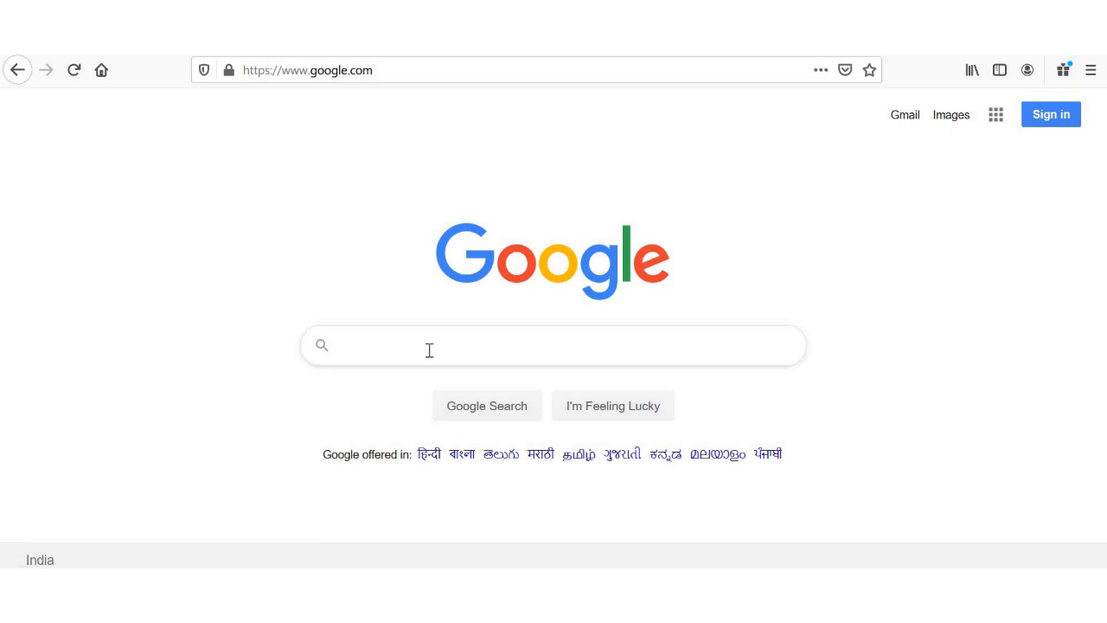
{"action": "type", "text": "aws manage"}
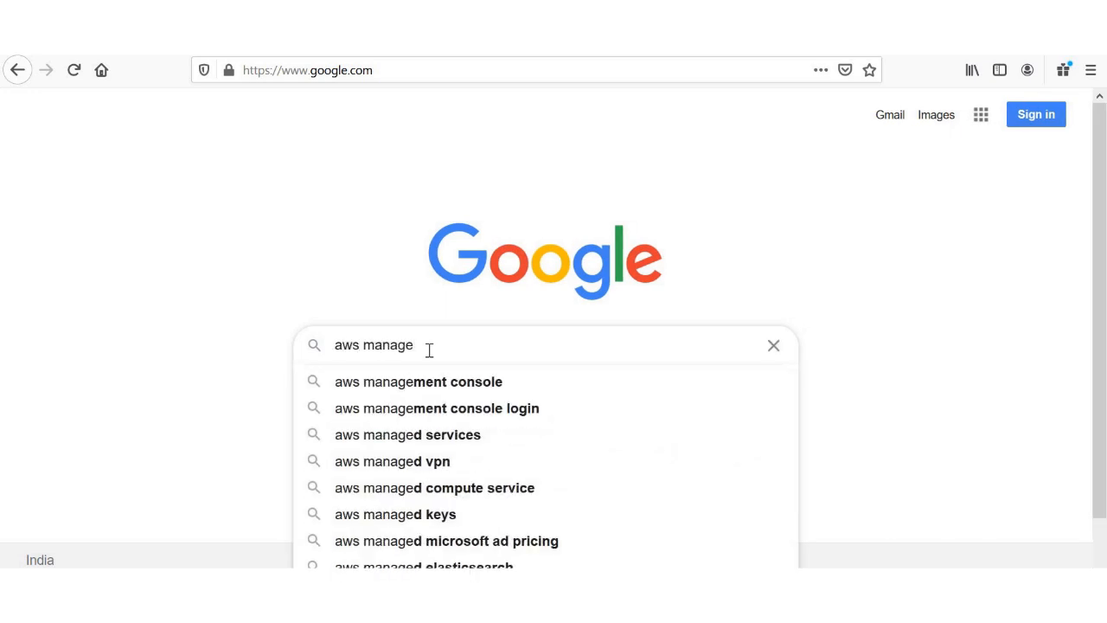
{"action": "key", "text": "Down"}
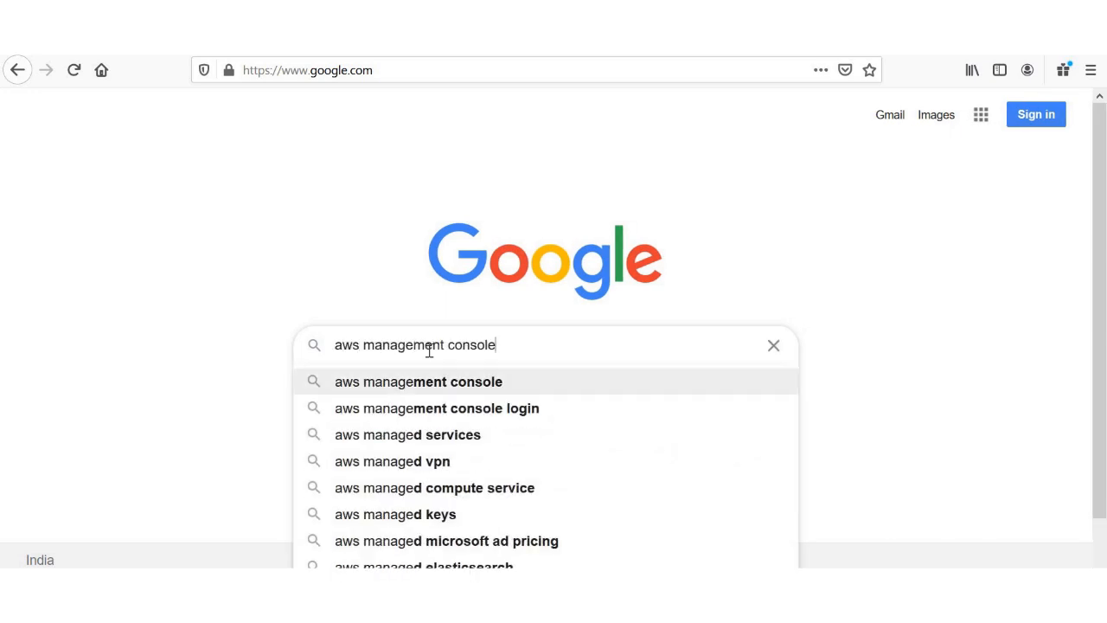
{"action": "key", "text": "Return"}
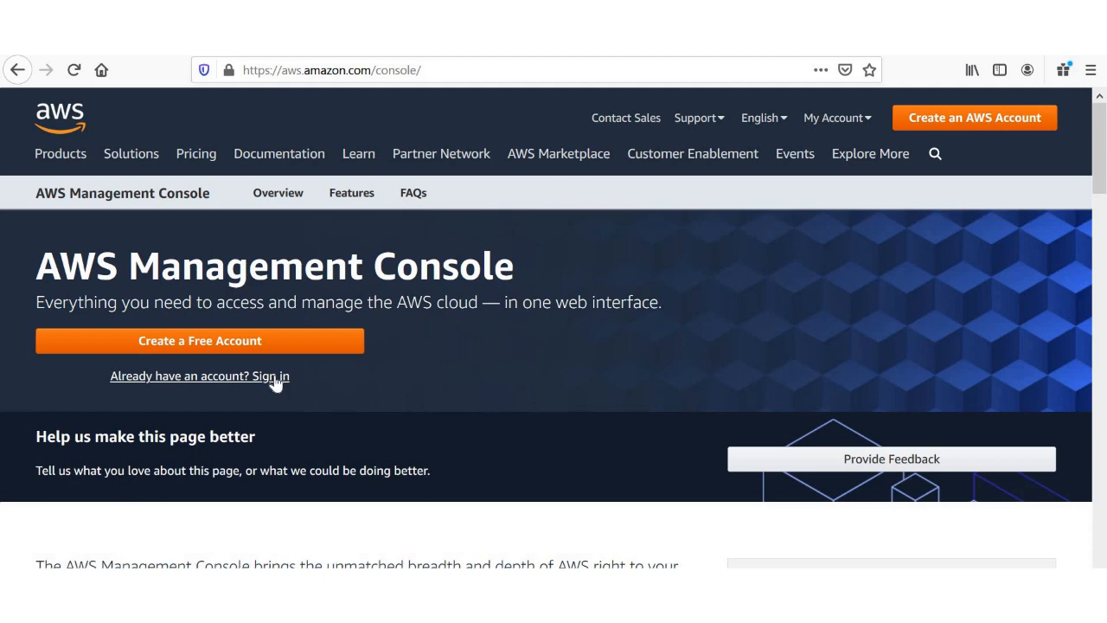
Step: Sign in to AWS as the root user with the account's email address and password
{"action": "left_click", "coordinate": [275, 378]}
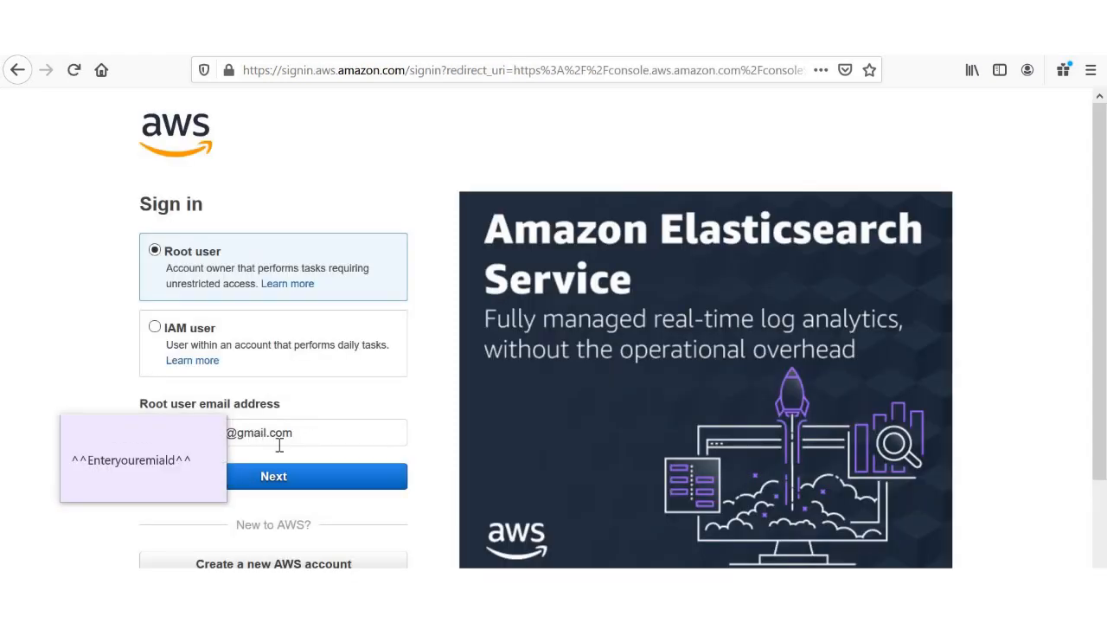
{"action": "left_click", "coordinate": [276, 482]}
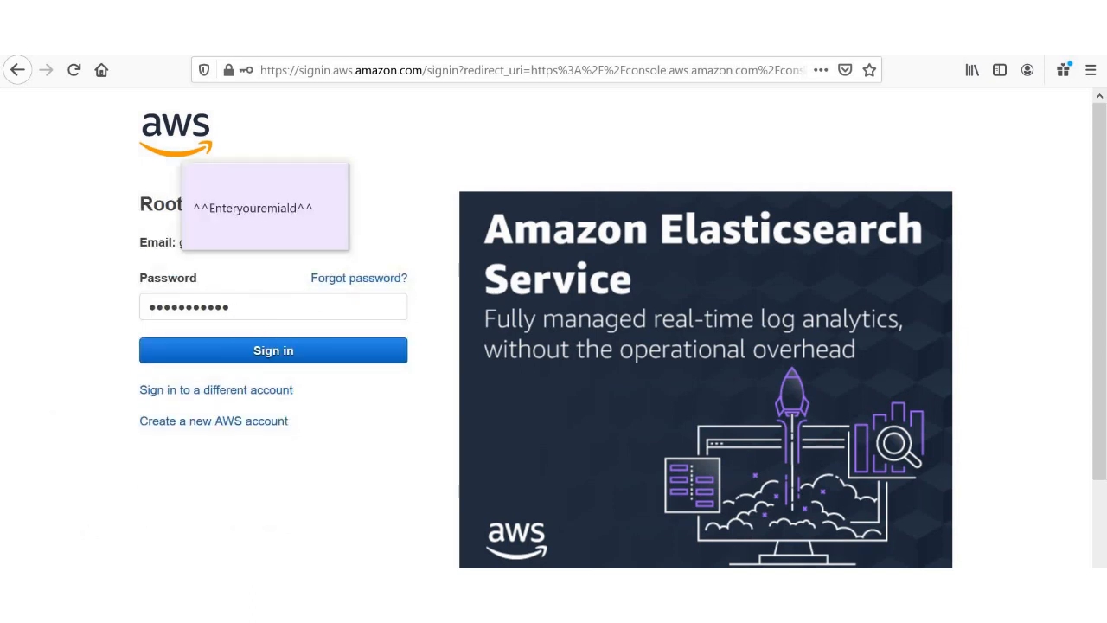
{"action": "left_click", "coordinate": [276, 359]}
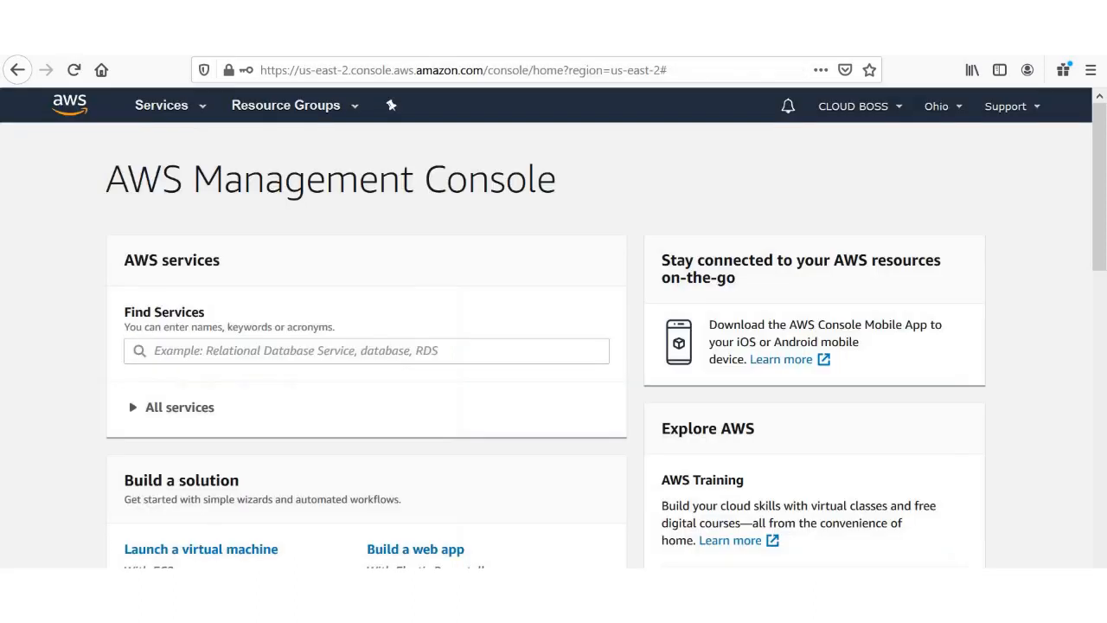
Step: Switch the AWS region to N. Virginia and open the EC2 dashboard
{"action": "left_click", "coordinate": [941, 110]}
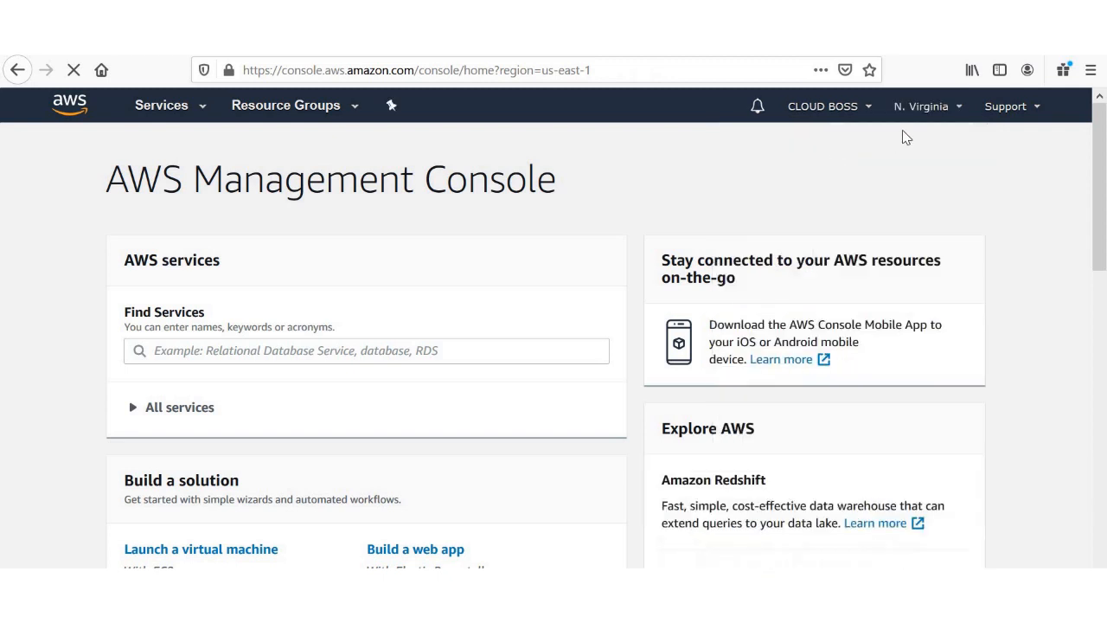
{"action": "left_click", "coordinate": [192, 116]}
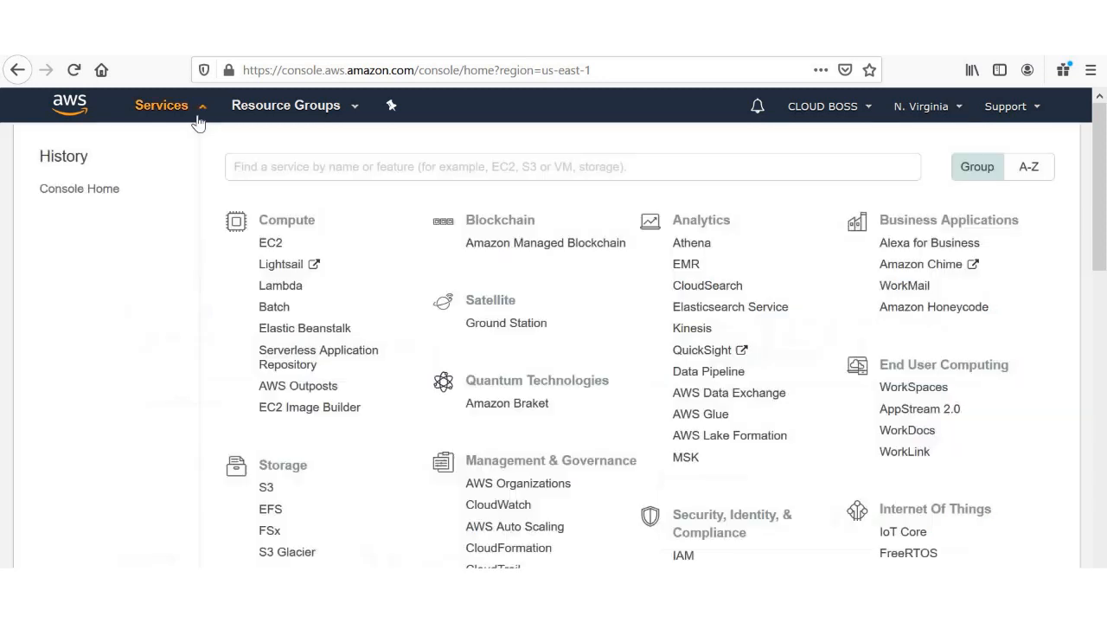
{"action": "left_click", "coordinate": [275, 246]}
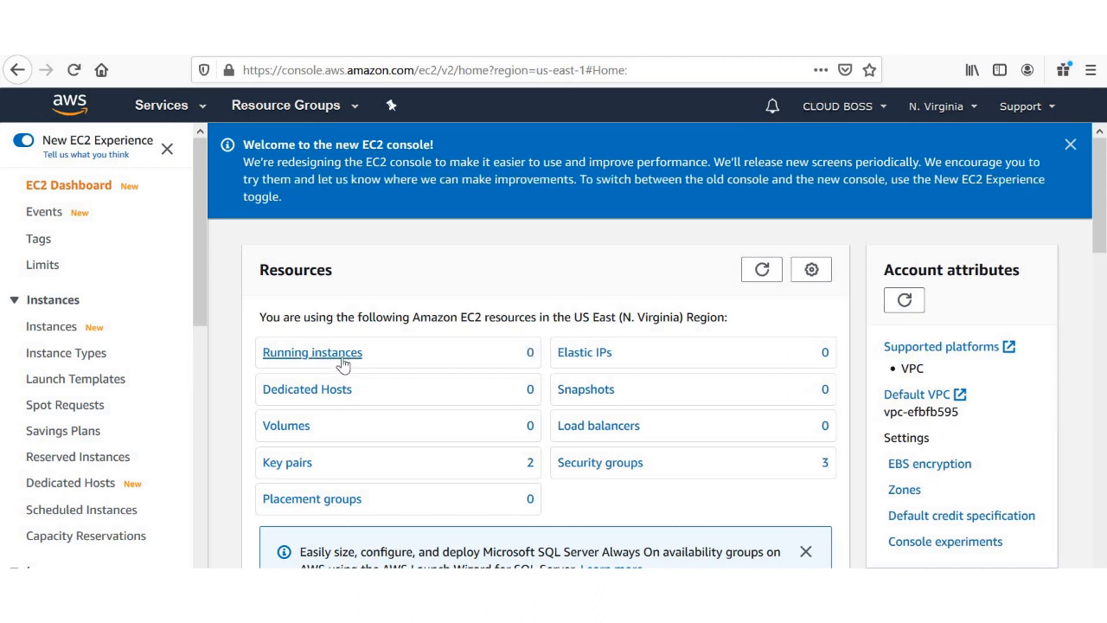
Step: Start launching a new EC2 instance and choose the 64-bit (x86) Ubuntu Server 18.04 LTS machine image
{"action": "left_click", "coordinate": [342, 361]}
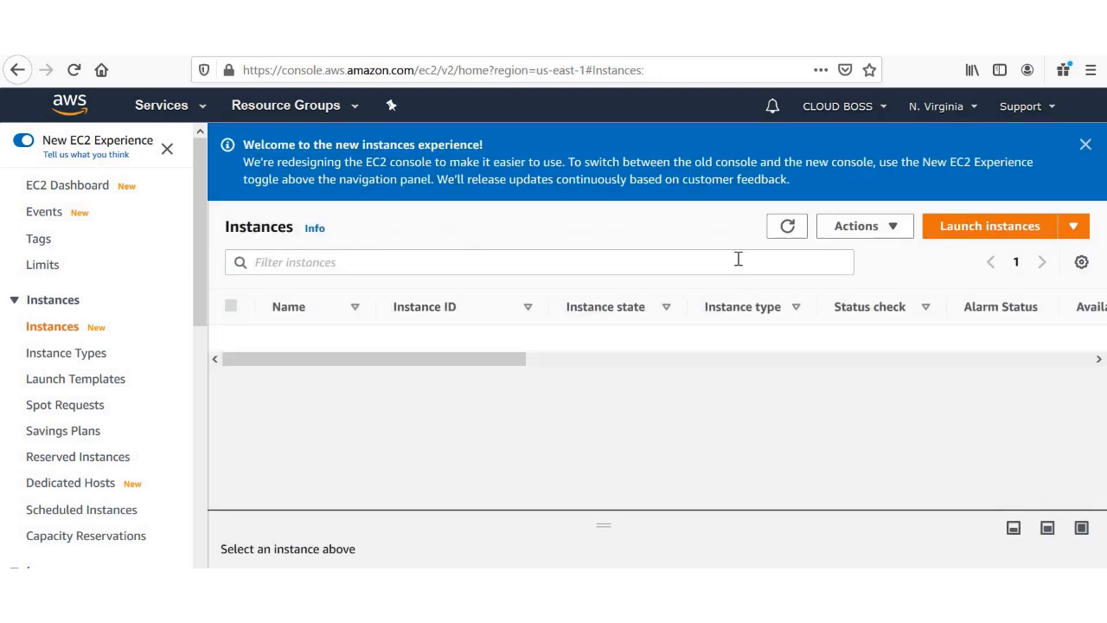
{"action": "left_click", "coordinate": [972, 235]}
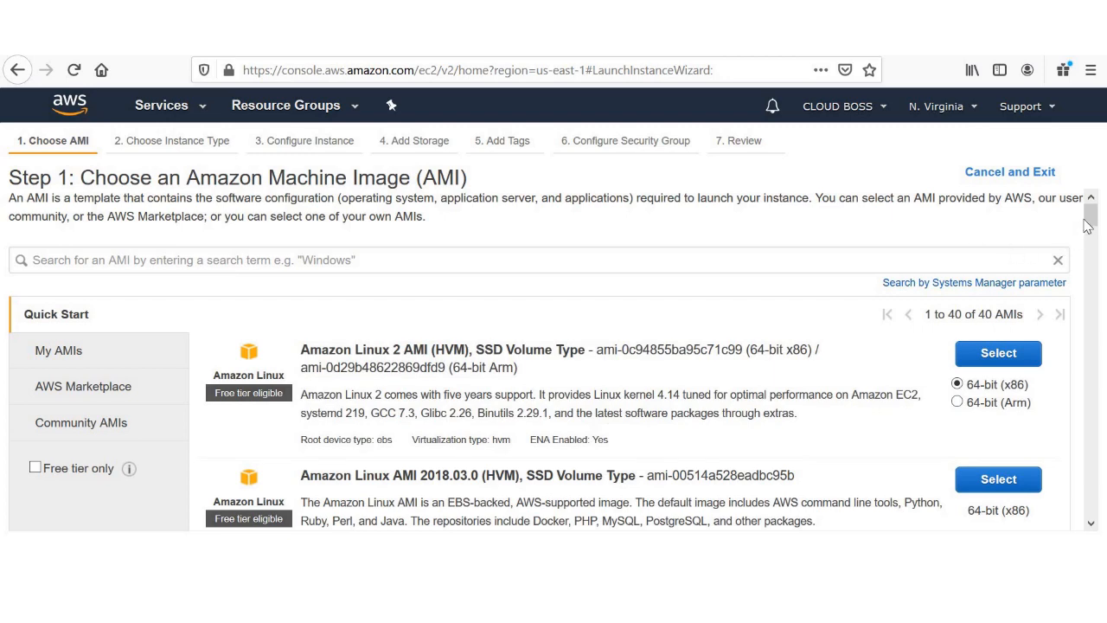
{"action": "left_click_drag", "start_coordinate": [1090, 226], "coordinate": [1090, 248]}
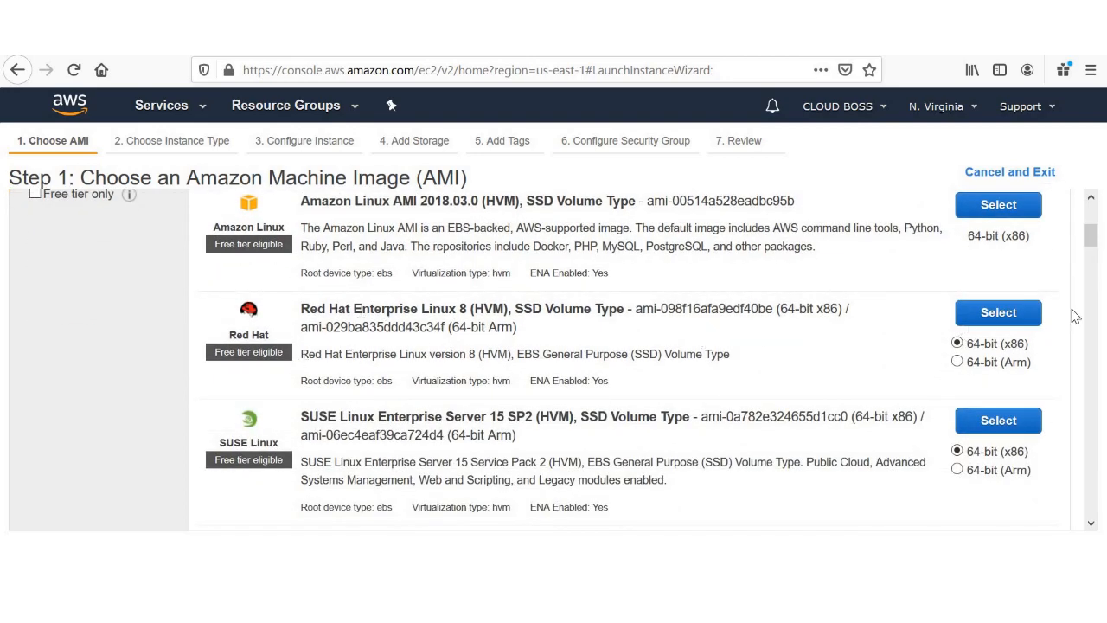
{"action": "left_click_drag", "start_coordinate": [468, 179], "coordinate": [185, 179]}
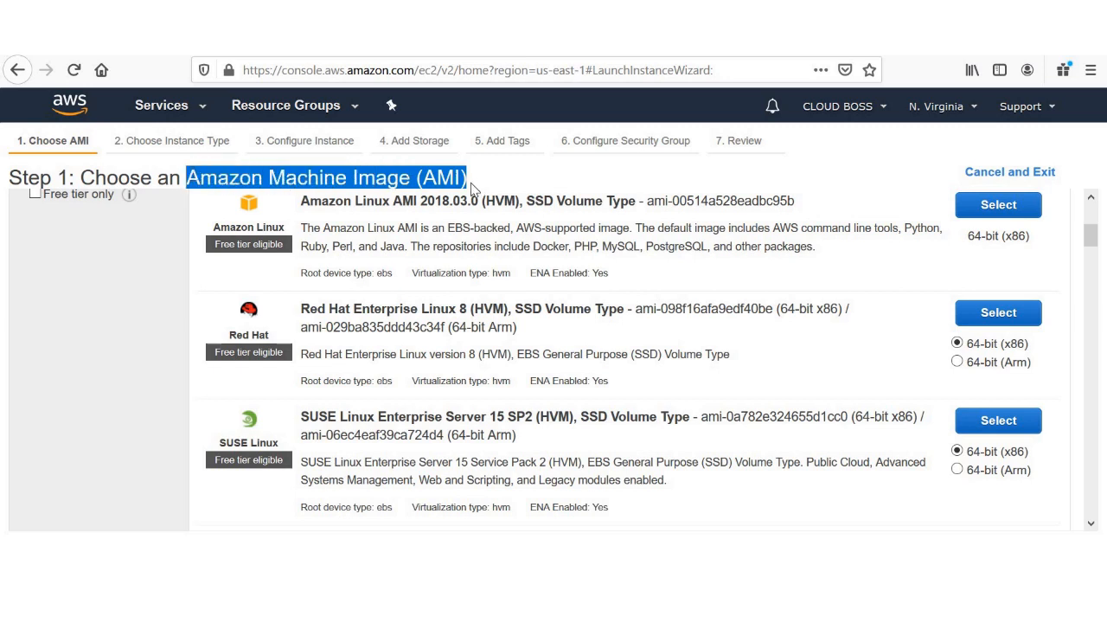
{"action": "left_click", "coordinate": [521, 188]}
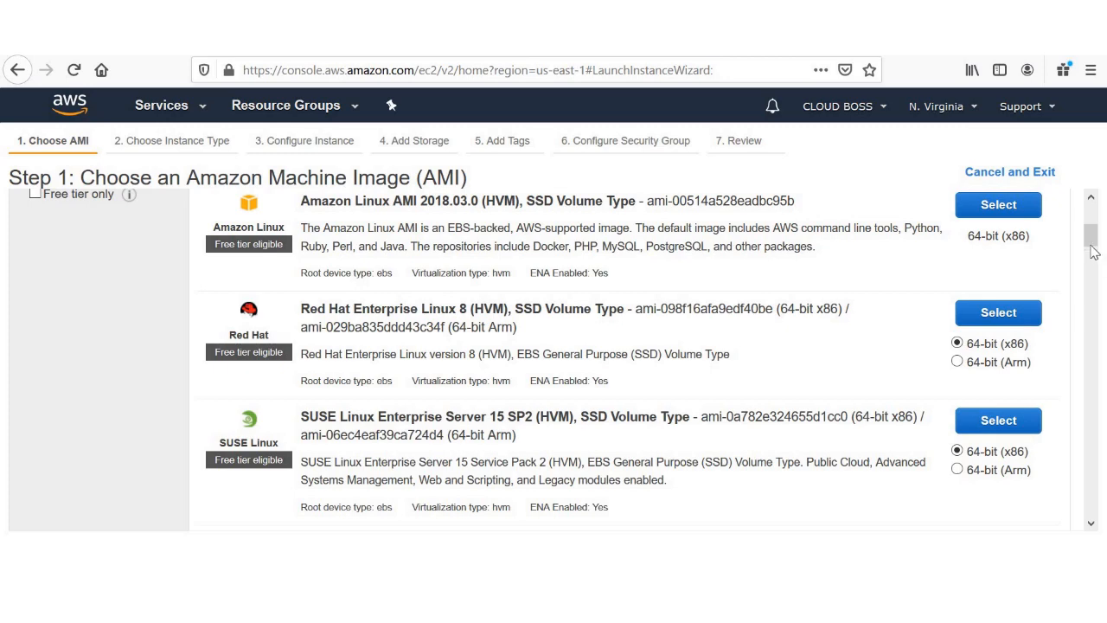
{"action": "mouse_move", "coordinate": [1094, 249]}
{"action": "left_mouse_down"}
{"action": "mouse_move", "coordinate": [1094, 221]}
{"action": "mouse_move", "coordinate": [1094, 240]}
{"action": "left_mouse_up"}
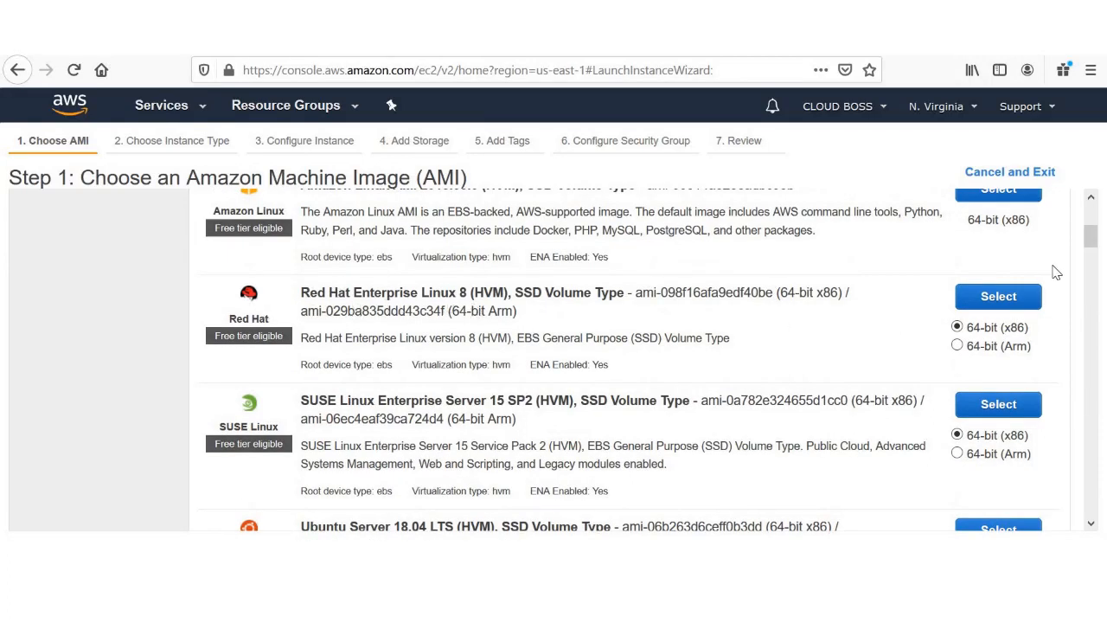
{"action": "left_click_drag", "start_coordinate": [1094, 240], "coordinate": [1092, 257]}
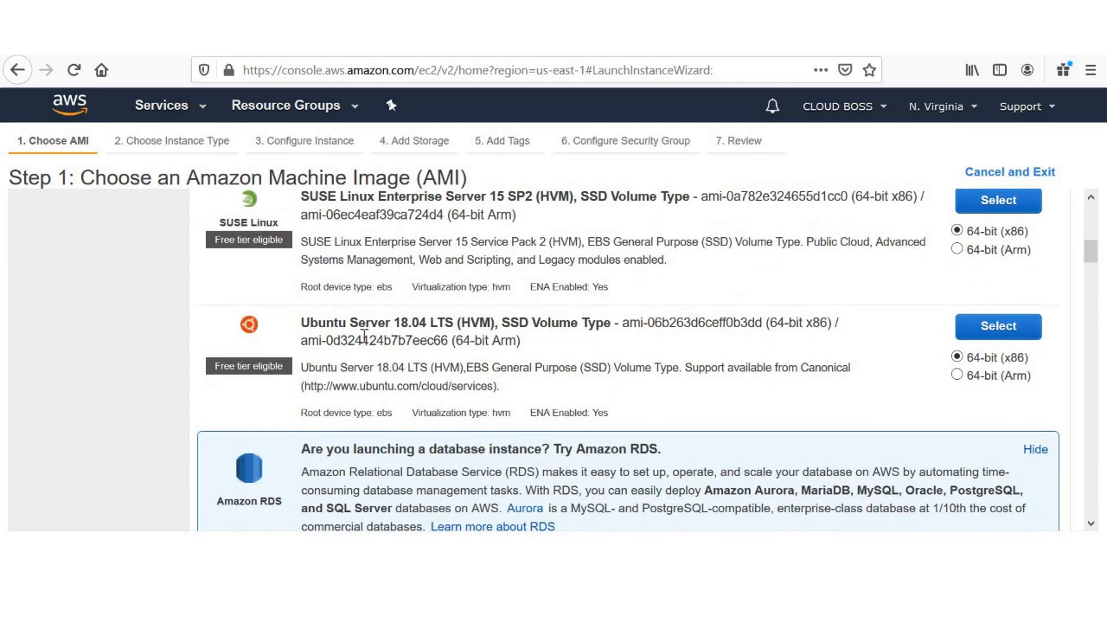
{"action": "left_click", "coordinate": [1003, 334]}
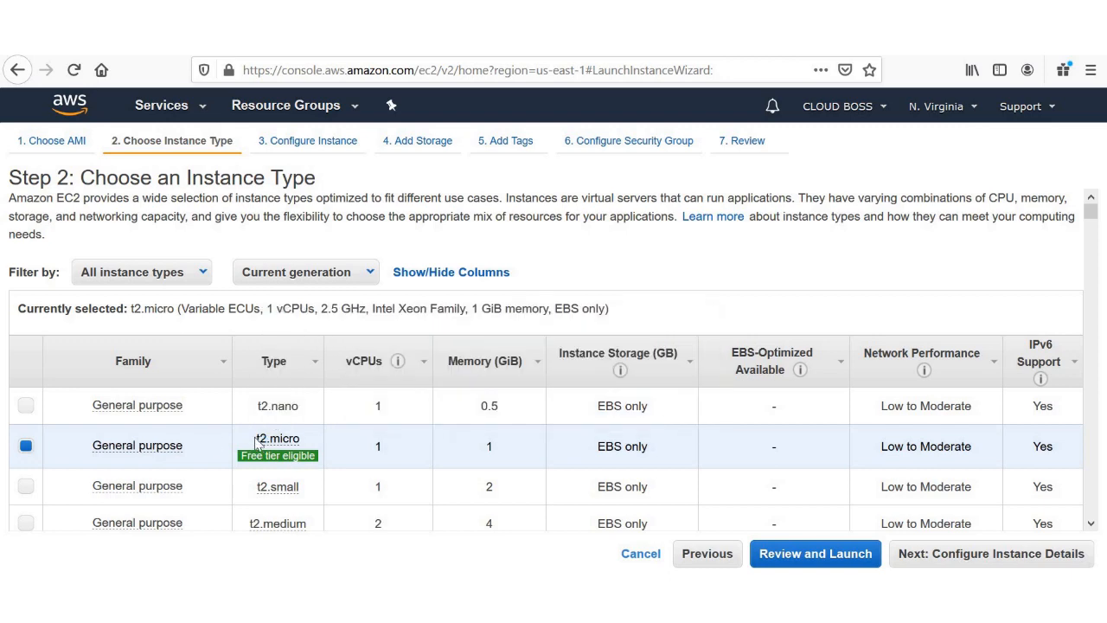
Step: Accept the t2.micro instance type, review the default instance details with 1 instance, and proceed to the storage settings
{"action": "mouse_move", "coordinate": [270, 450]}
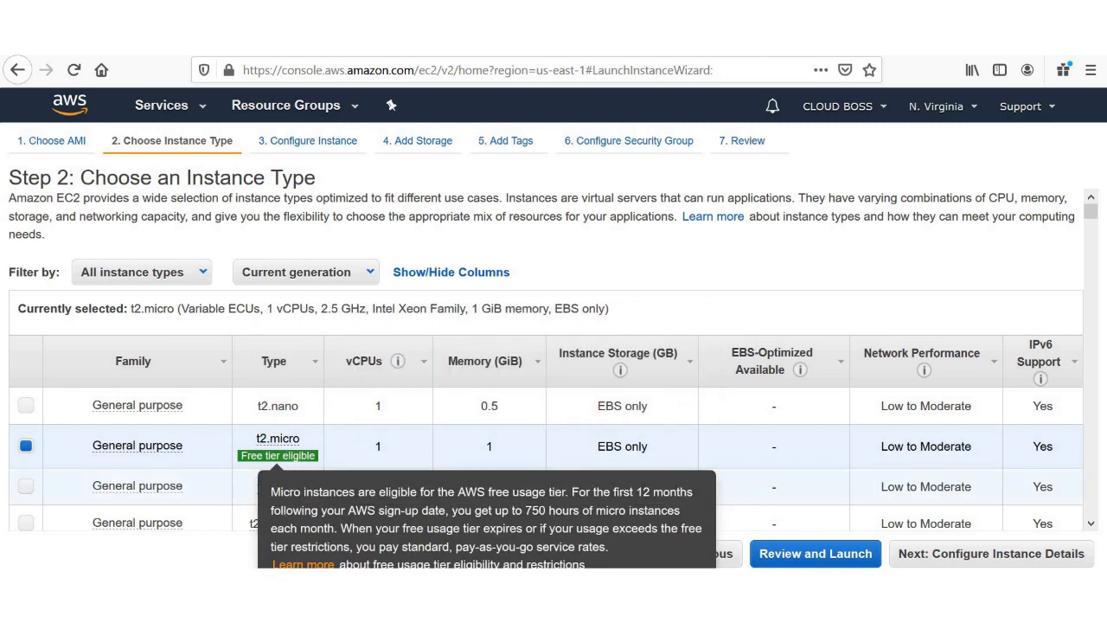
{"action": "left_click", "coordinate": [984, 561]}
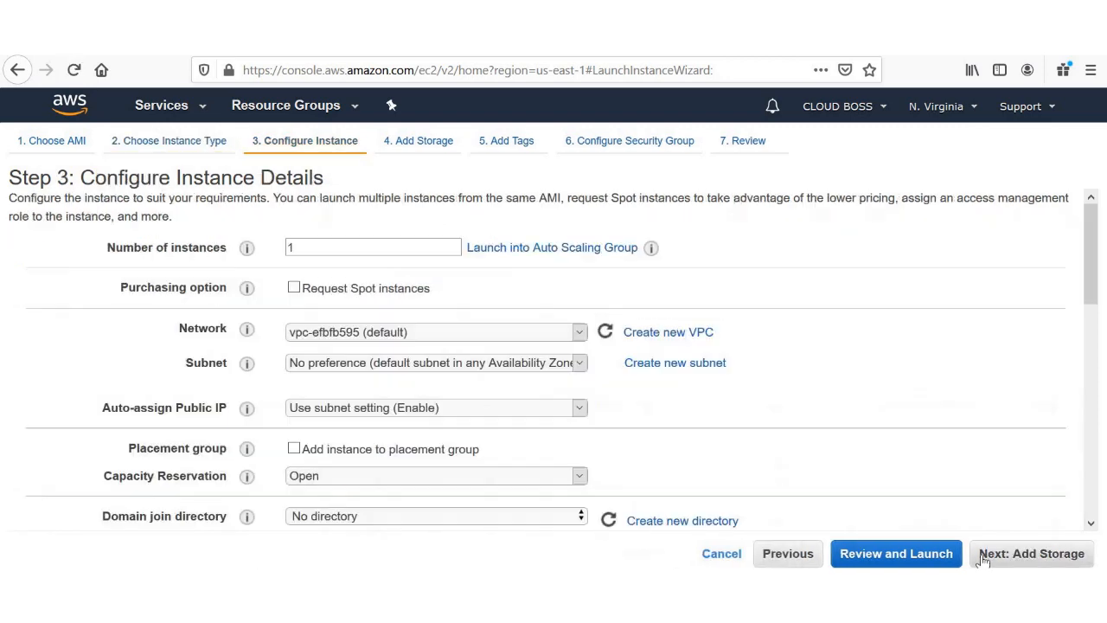
{"action": "scroll", "coordinate": [1096, 246], "scroll_direction": "down", "scroll_amount": 2}
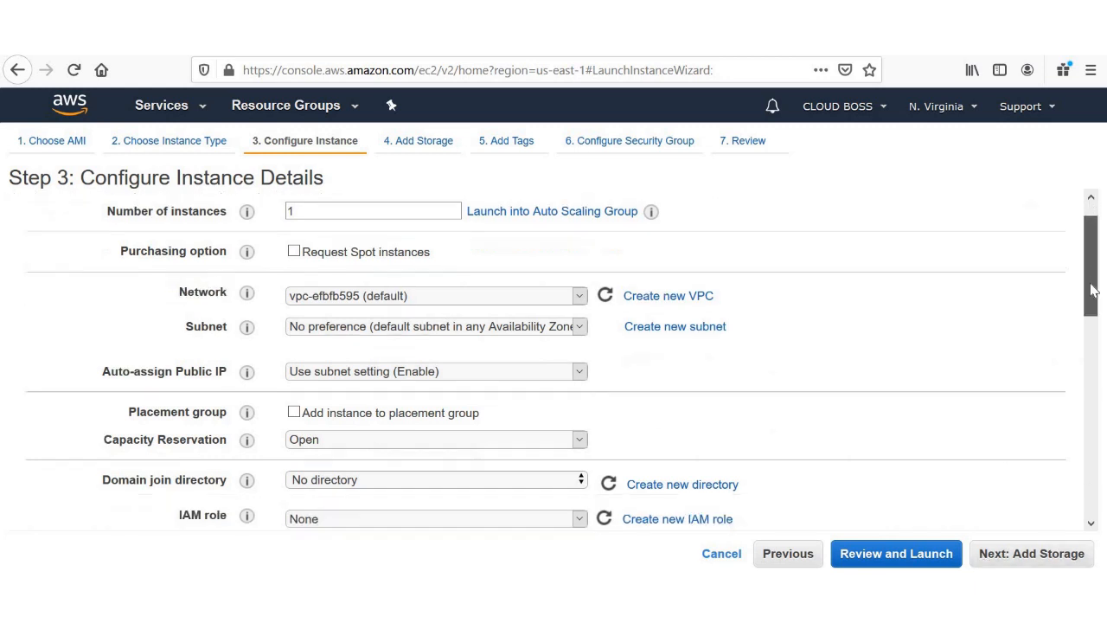
{"action": "scroll", "coordinate": [1096, 229], "scroll_direction": "up", "scroll_amount": 2}
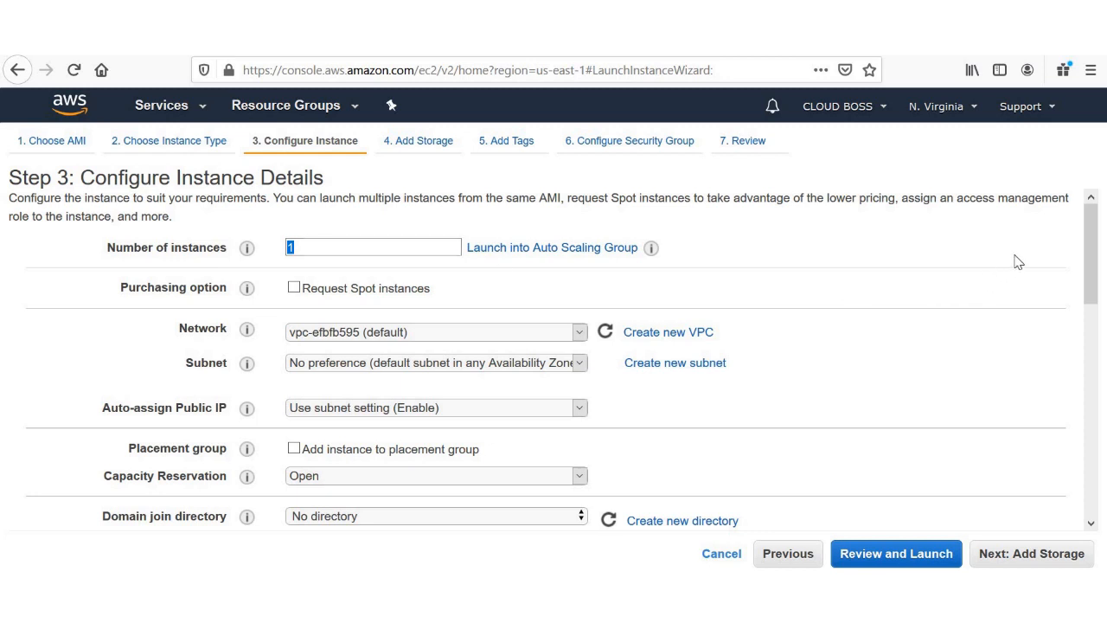
{"action": "left_click_drag", "start_coordinate": [1097, 268], "coordinate": [1095, 294]}
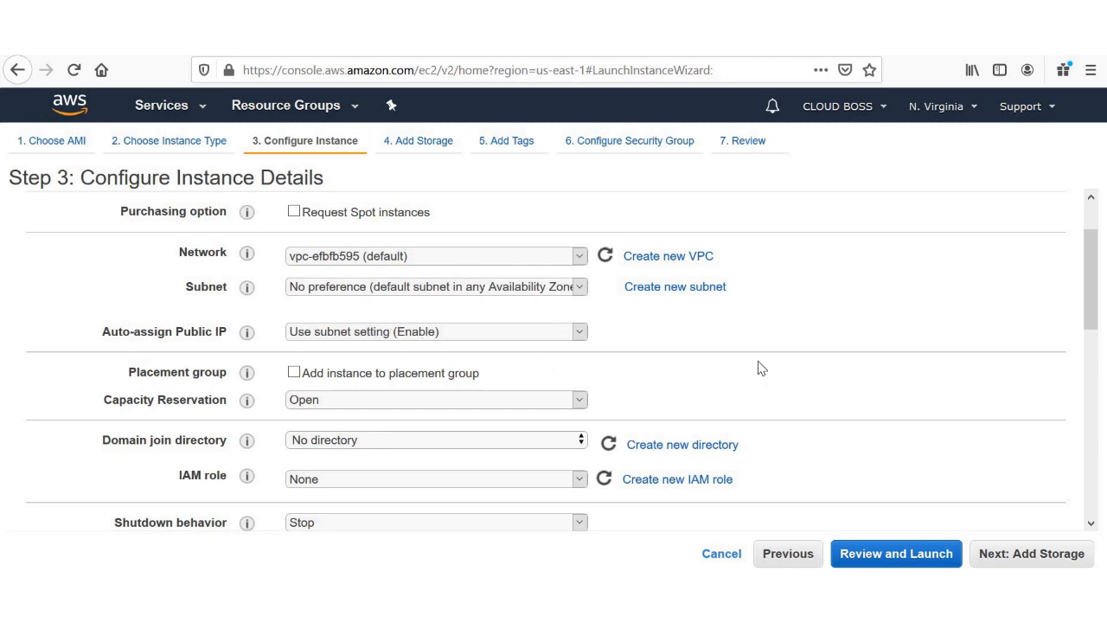
{"action": "left_click_drag", "start_coordinate": [1099, 285], "coordinate": [1106, 358]}
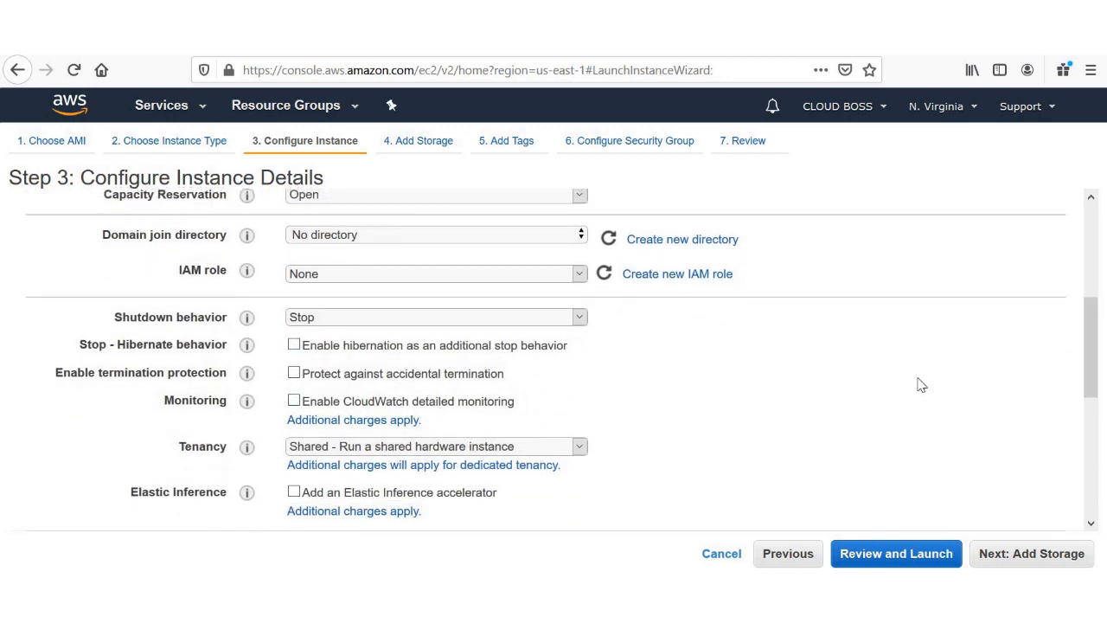
{"action": "left_click_drag", "start_coordinate": [1097, 352], "coordinate": [1091, 445]}
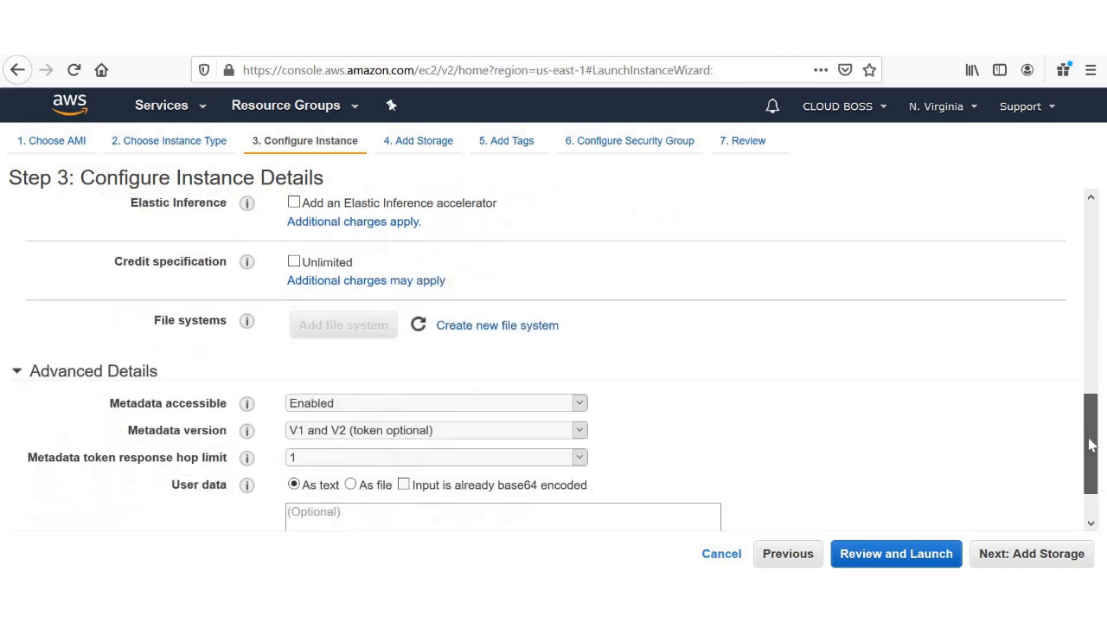
{"action": "left_click_drag", "start_coordinate": [1089, 444], "coordinate": [1090, 465]}
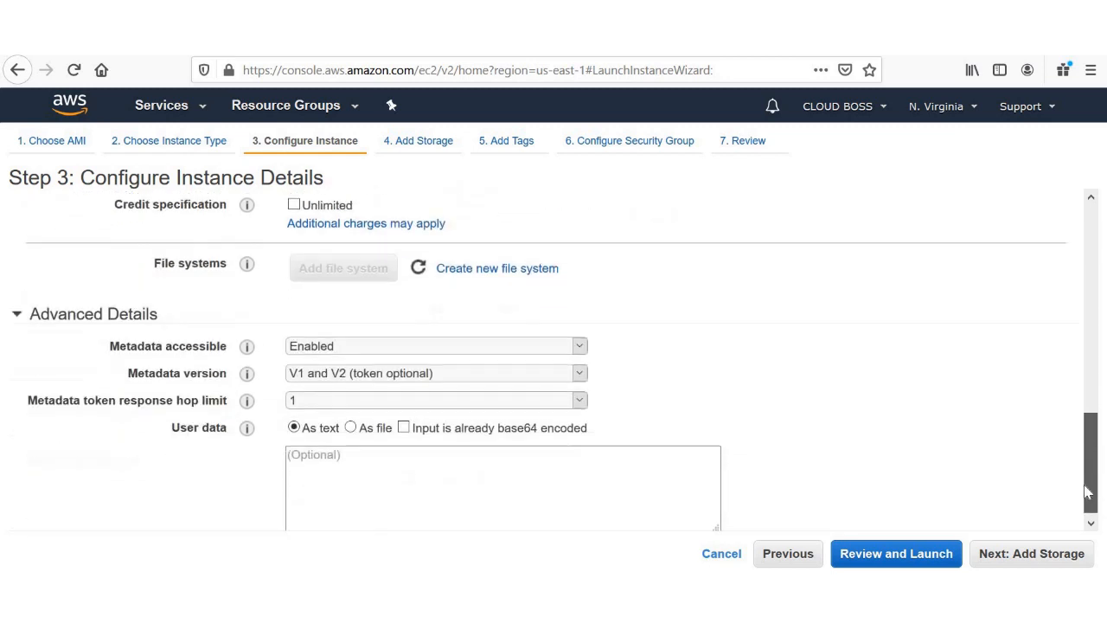
{"action": "left_click", "coordinate": [1017, 558]}
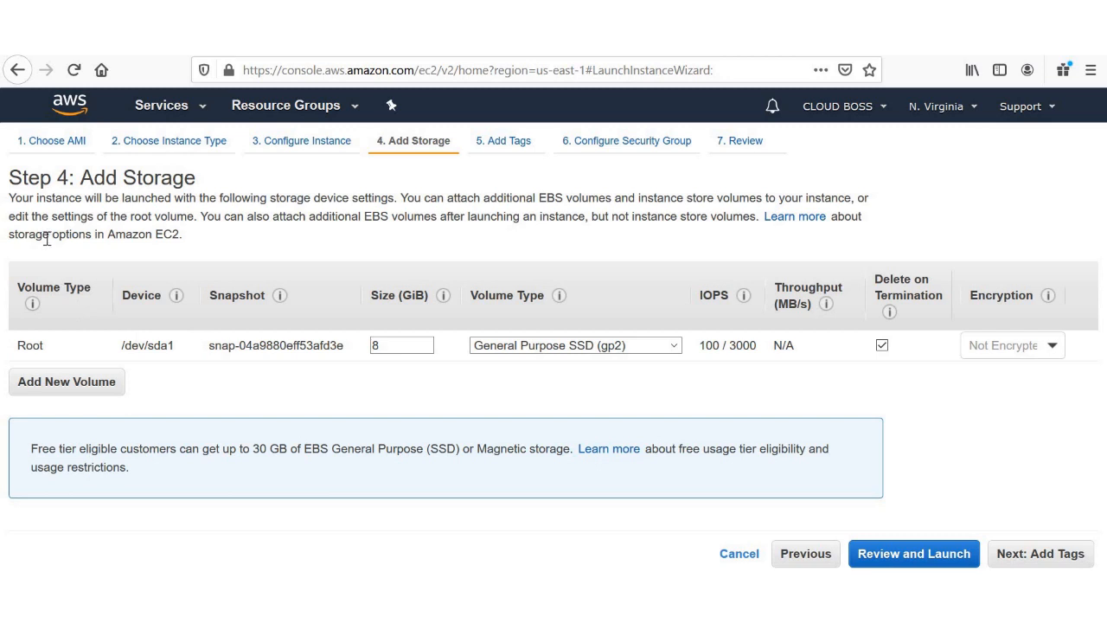
Step: Keep the root volume at 8 GiB General Purpose SSD (gp2) and proceed to the tags
{"action": "left_click_drag", "start_coordinate": [76, 177], "coordinate": [204, 180]}
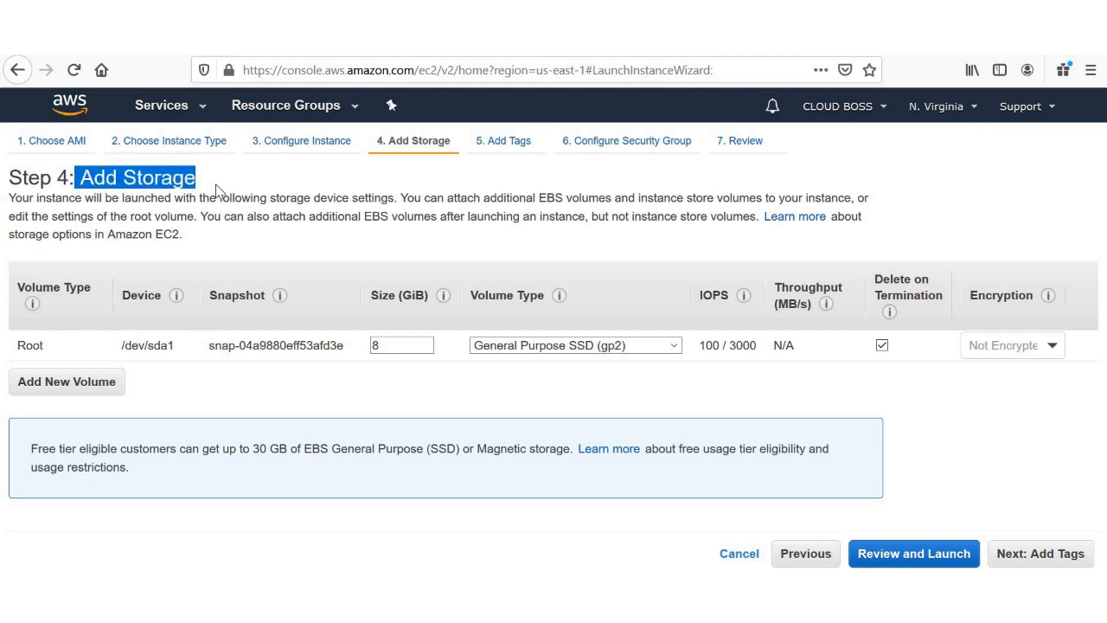
{"action": "double_click", "coordinate": [394, 346]}
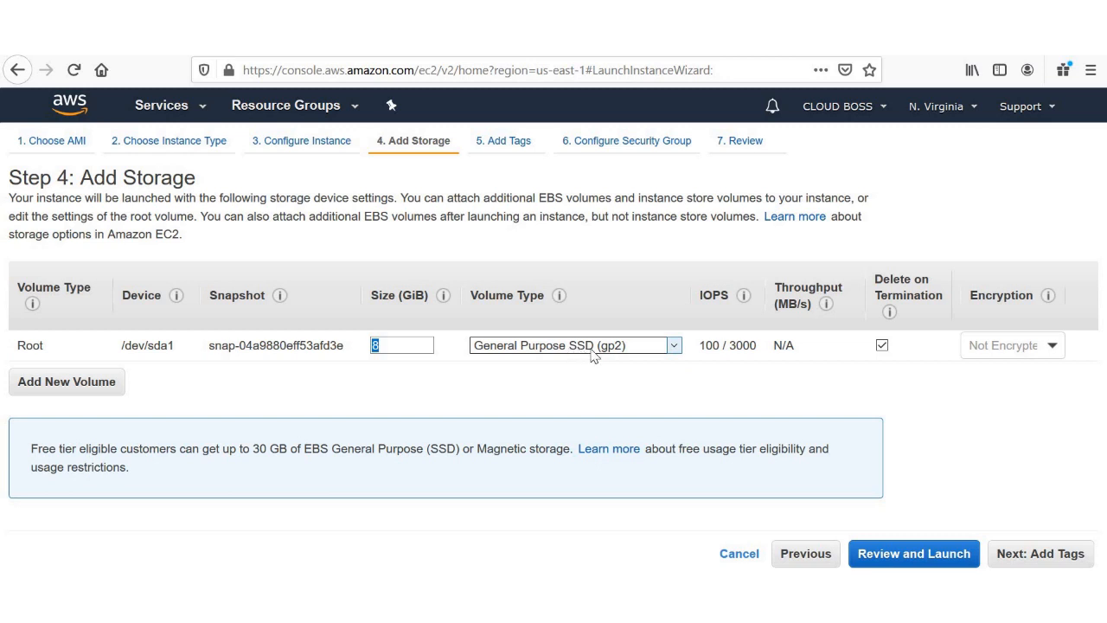
{"action": "left_click", "coordinate": [1038, 555]}
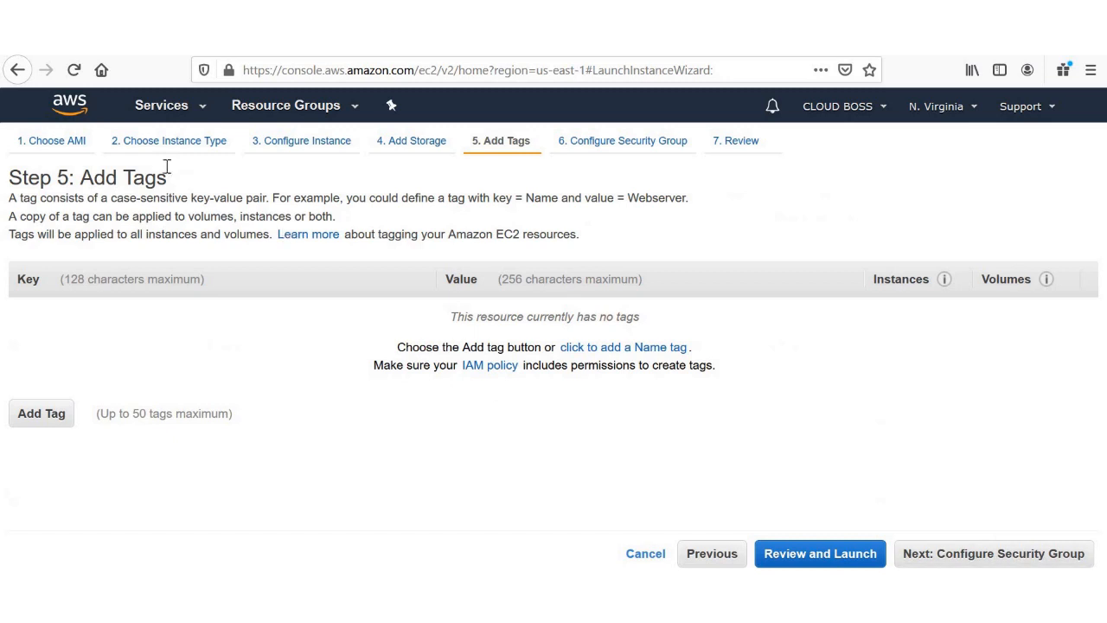
Step: Add an instance tag with the key Name and the value Linux-Demo
{"action": "left_click_drag", "start_coordinate": [167, 179], "coordinate": [79, 179]}
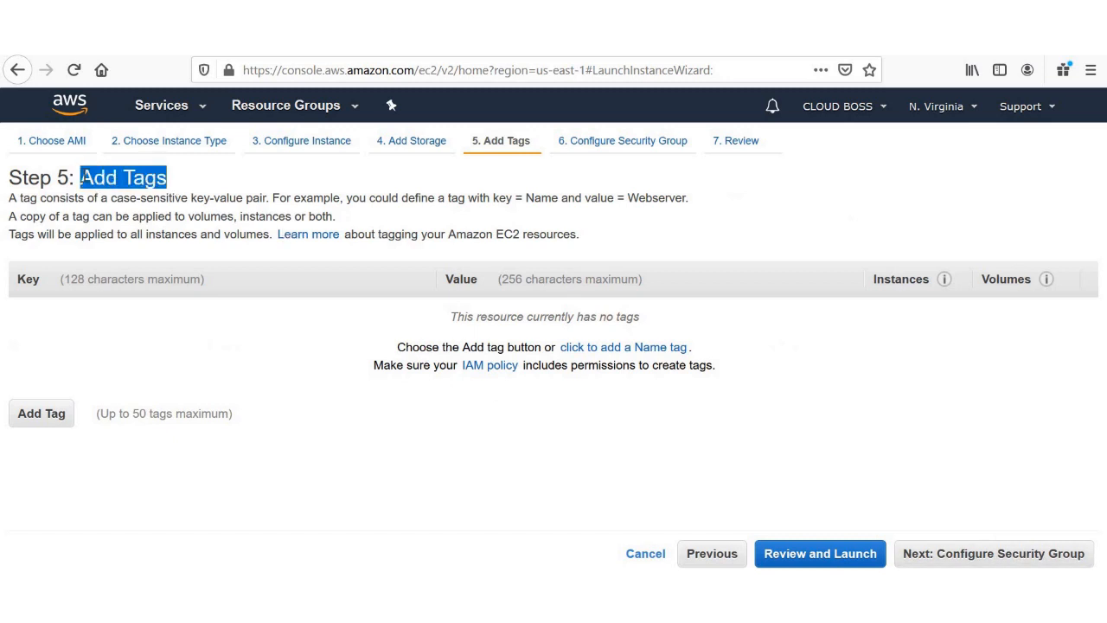
{"action": "left_click", "coordinate": [44, 413]}
{"action": "left_click", "coordinate": [118, 320]}
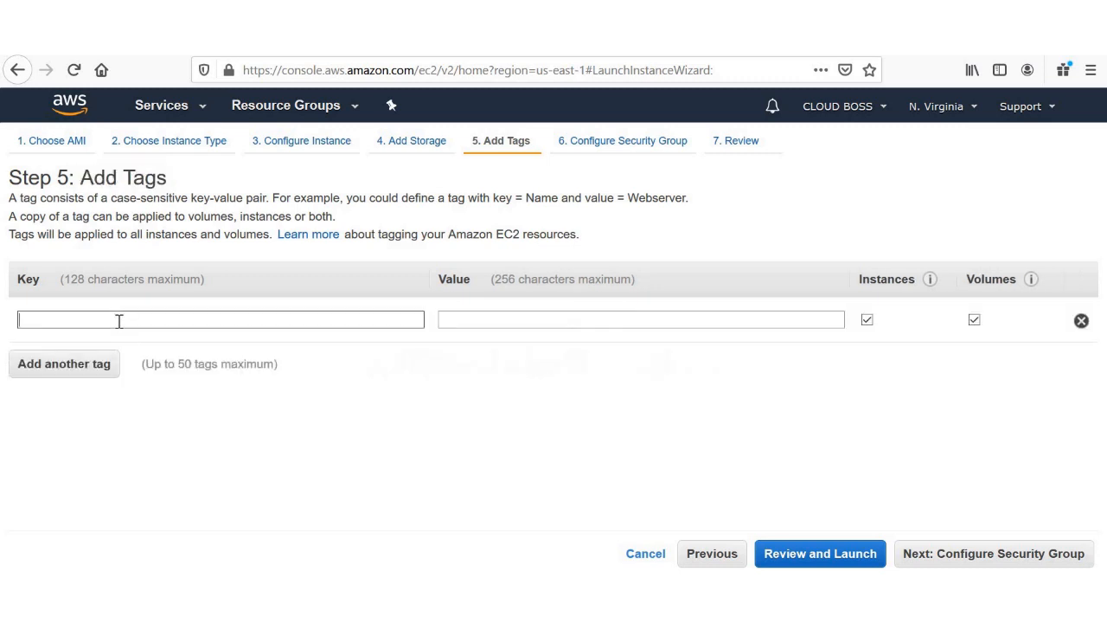
{"action": "type", "text": "Name"}
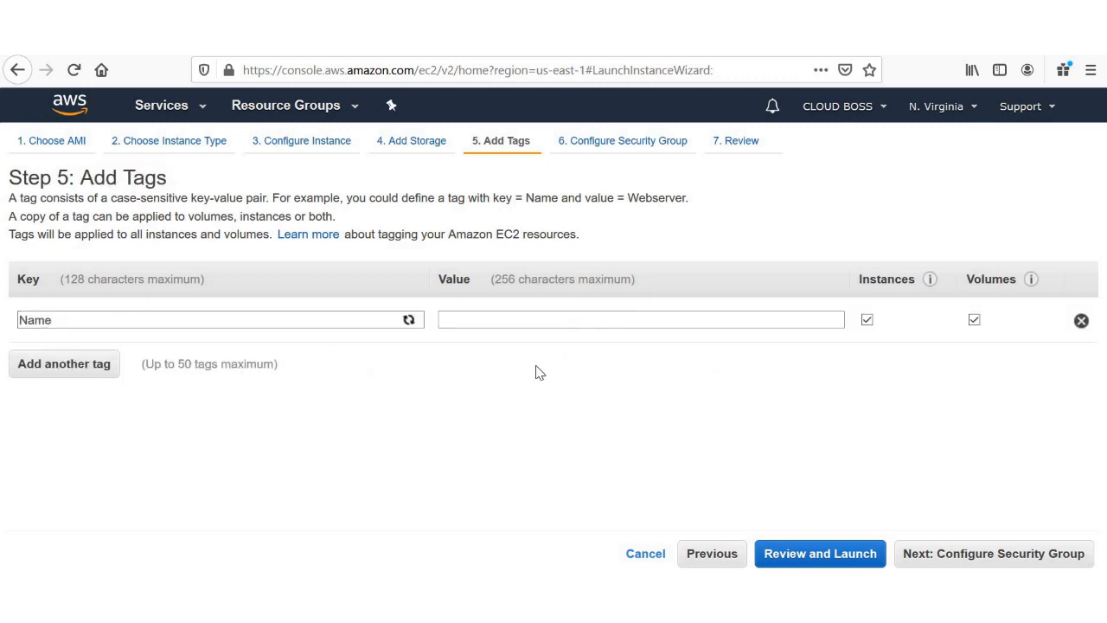
{"action": "left_click", "coordinate": [511, 319]}
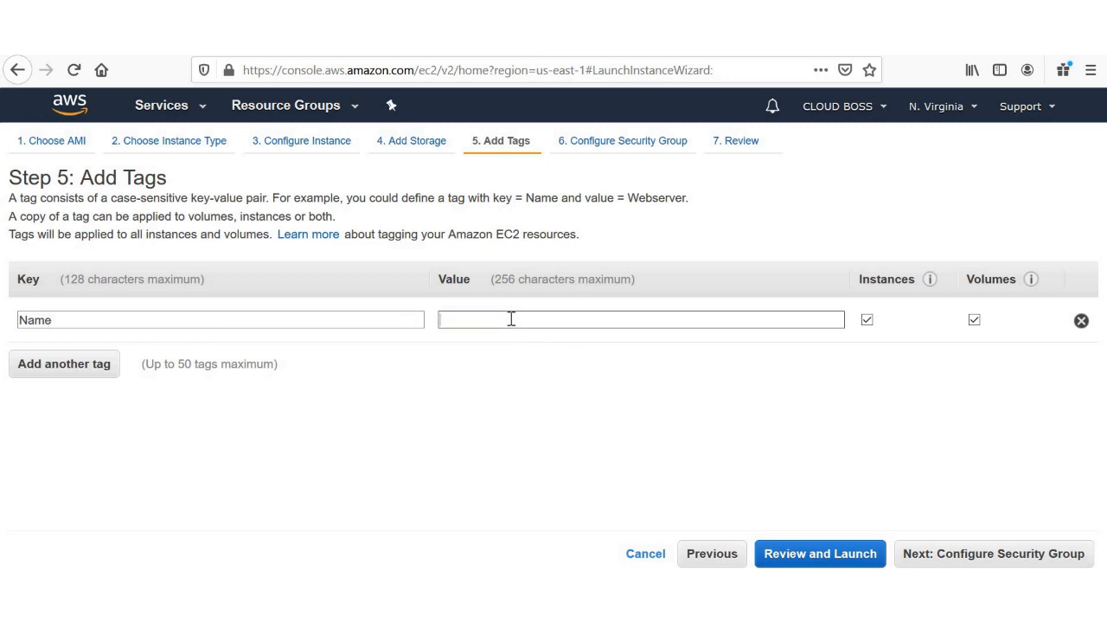
{"action": "type", "text": "Linux"}
{"action": "type", "text": "-Demo"}
Step: Add a second instance tag with the key Purpose and the value Learning
{"action": "left_click", "coordinate": [79, 364]}
{"action": "type", "text": "P"}
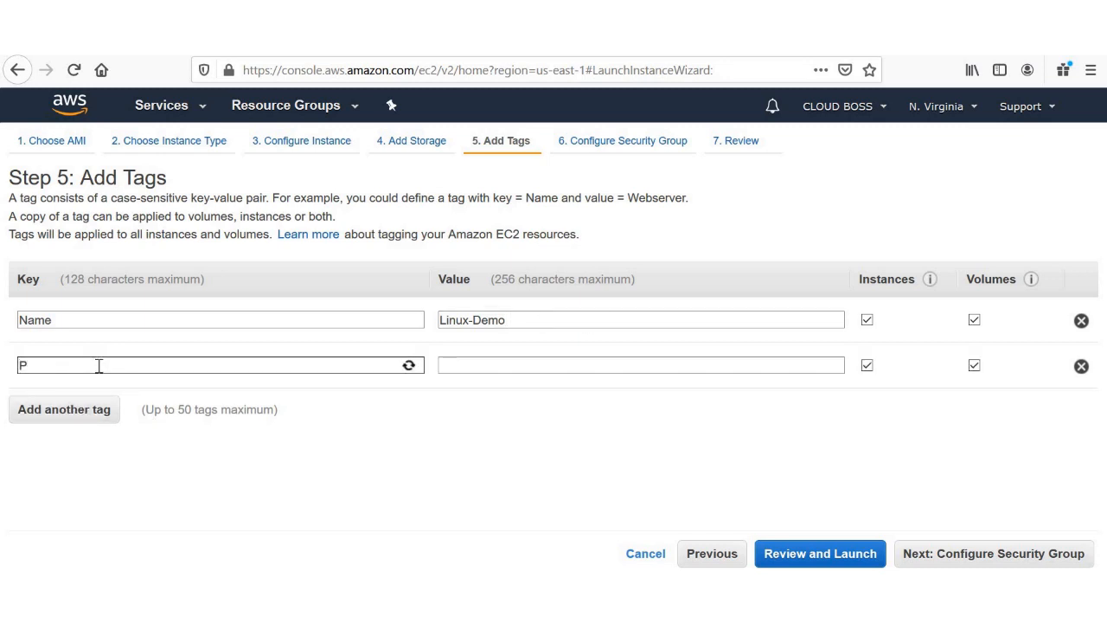
{"action": "type", "text": "urpose"}
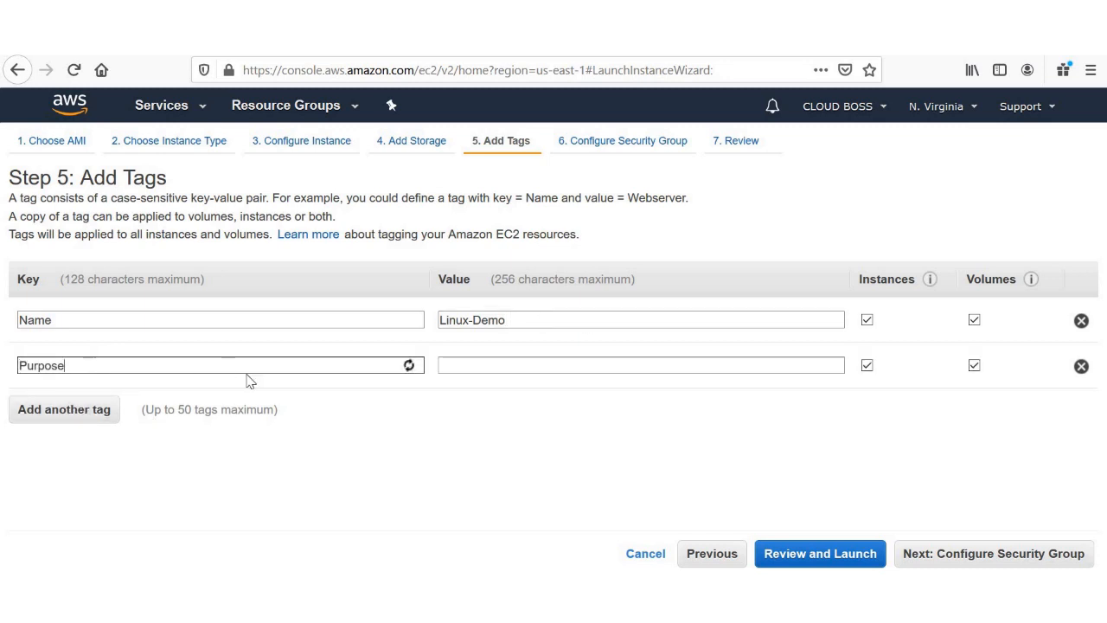
{"action": "left_click", "coordinate": [472, 372]}
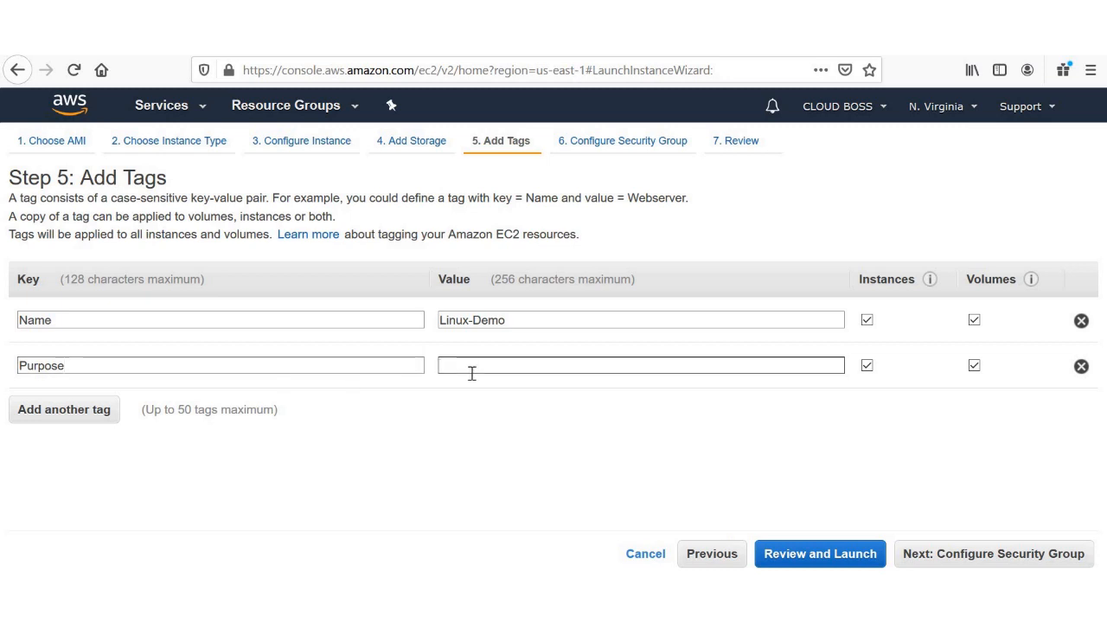
{"action": "type", "text": "L"}
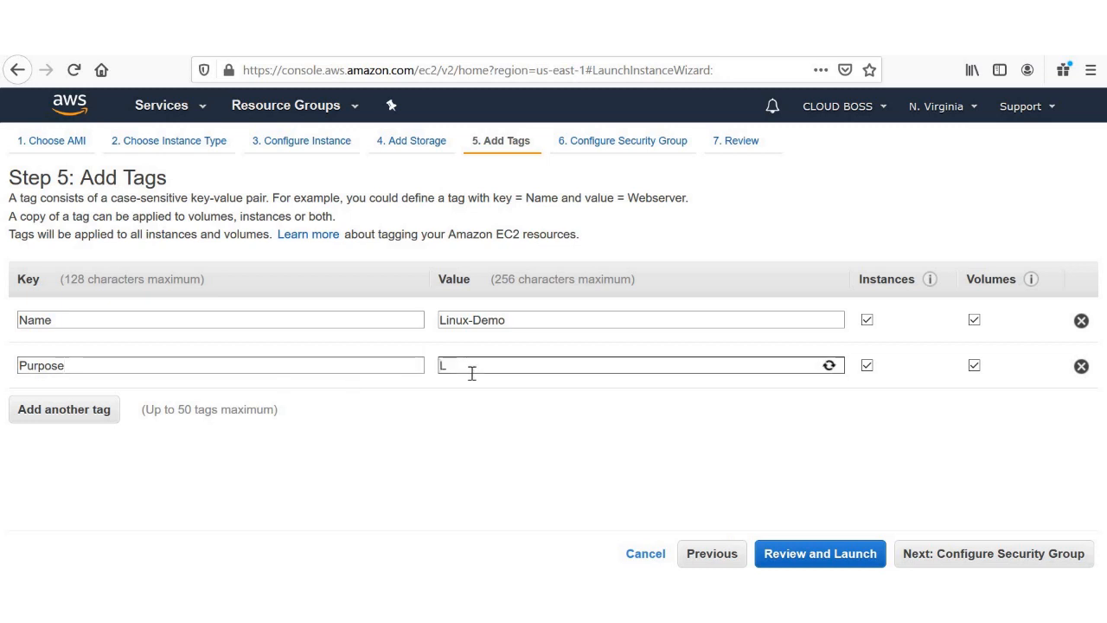
{"action": "type", "text": "earn"}
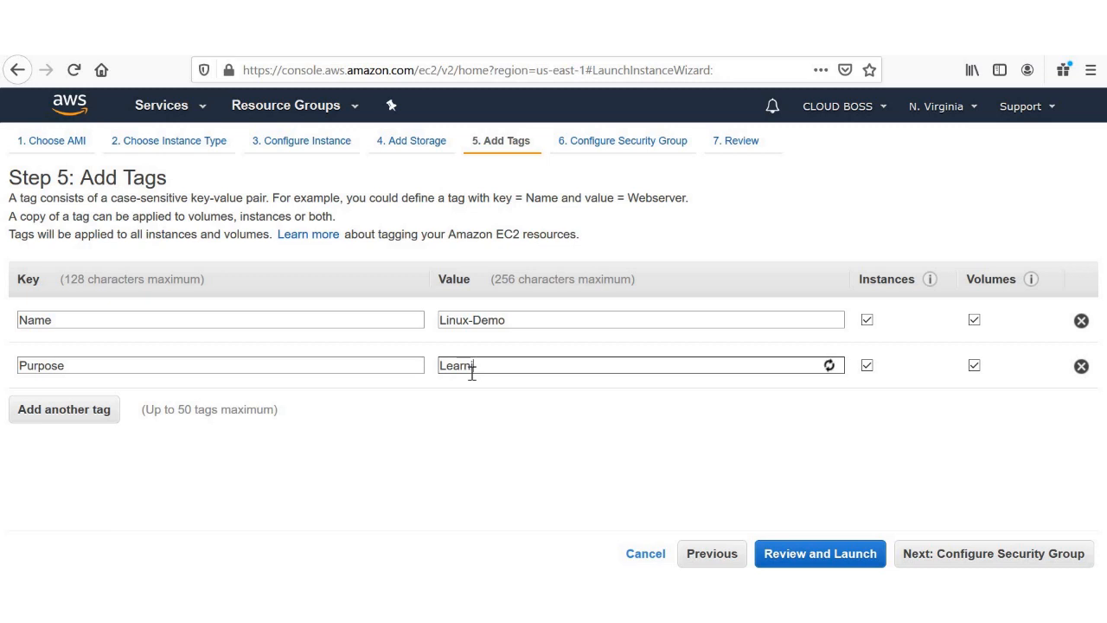
{"action": "type", "text": "ing"}
{"action": "left_click", "coordinate": [21, 426]}
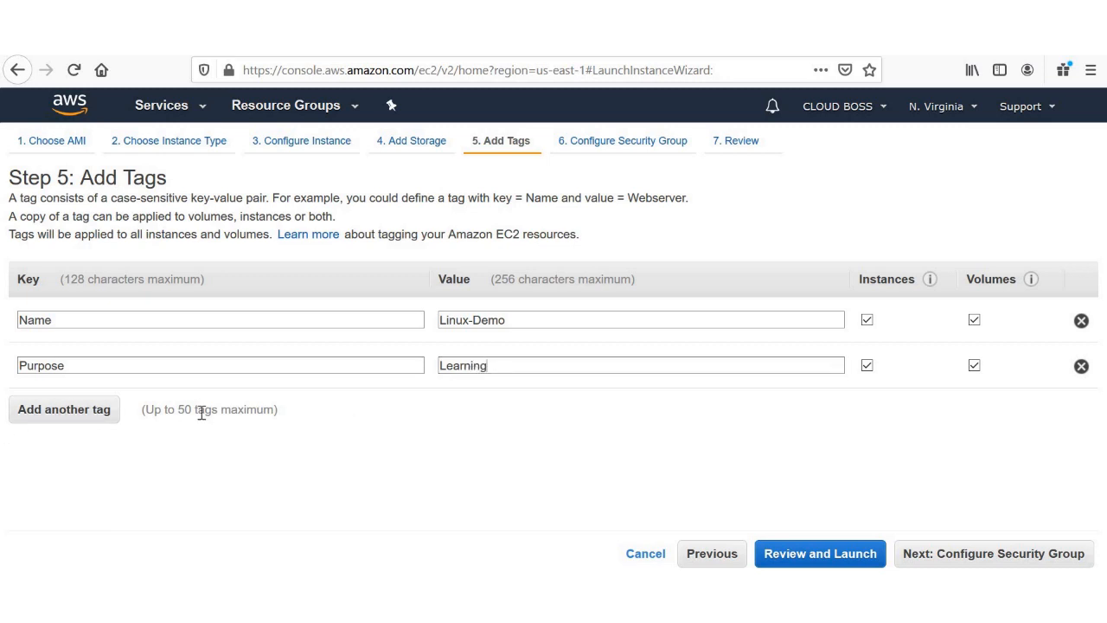
{"action": "left_click", "coordinate": [107, 413]}
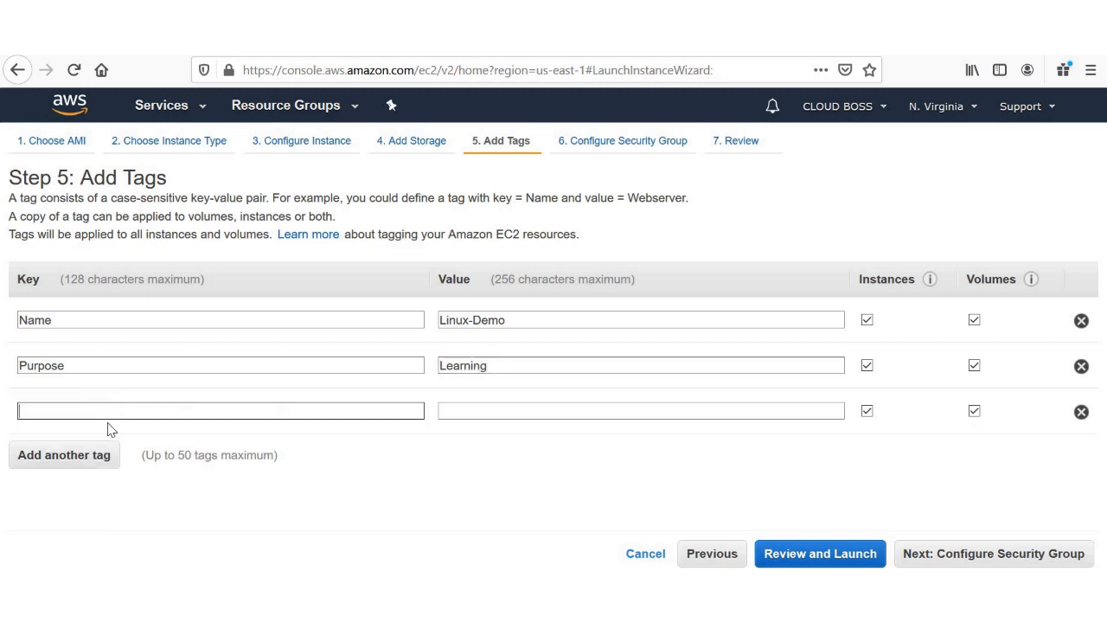
{"action": "left_click", "coordinate": [1080, 413]}
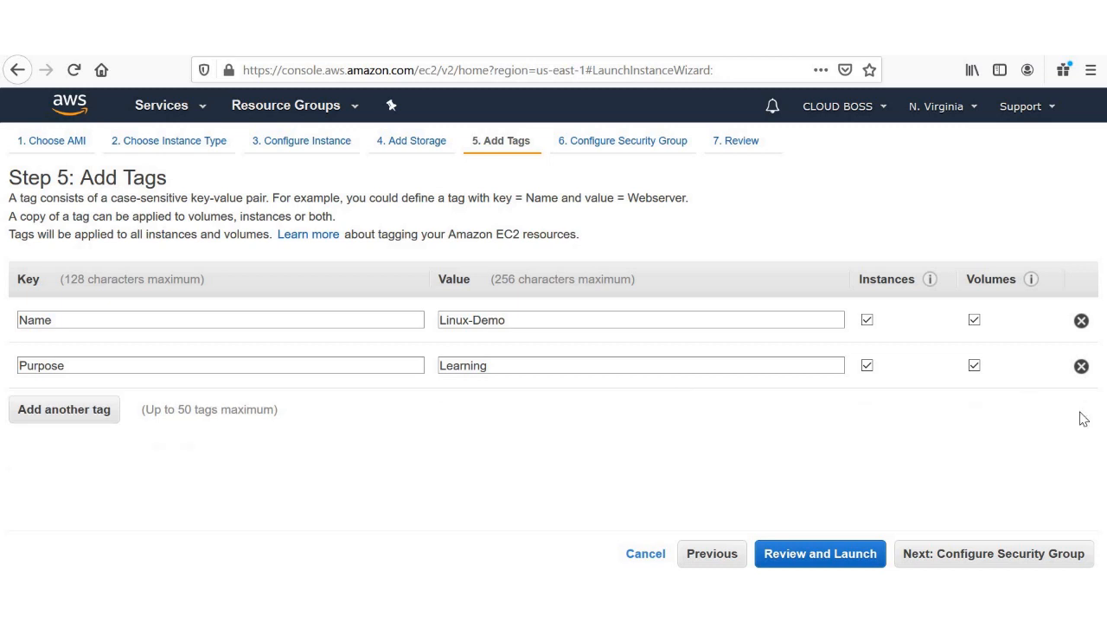
Step: Proceed to the security group settings and name the new security group cbadmin
{"action": "left_click", "coordinate": [999, 556]}
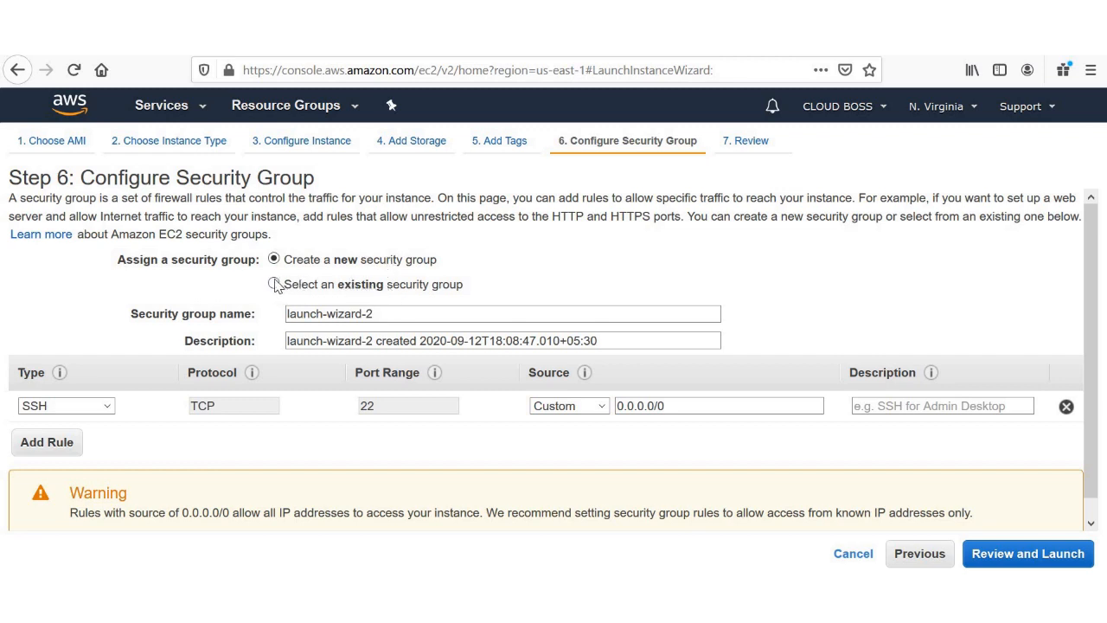
{"action": "left_click", "coordinate": [352, 312]}
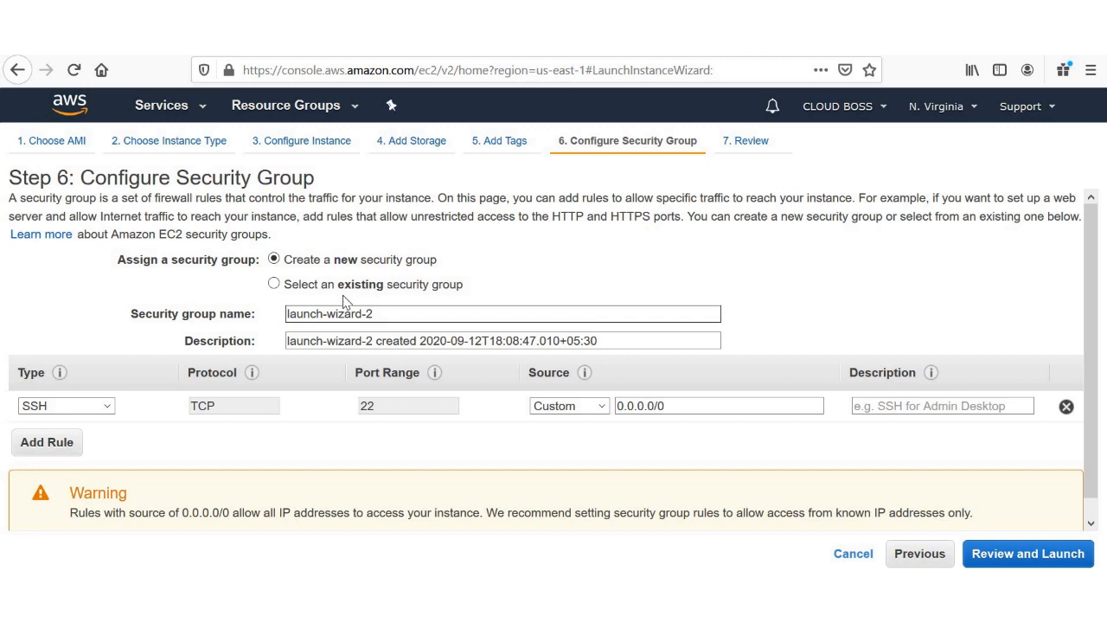
{"action": "left_click", "coordinate": [391, 314]}
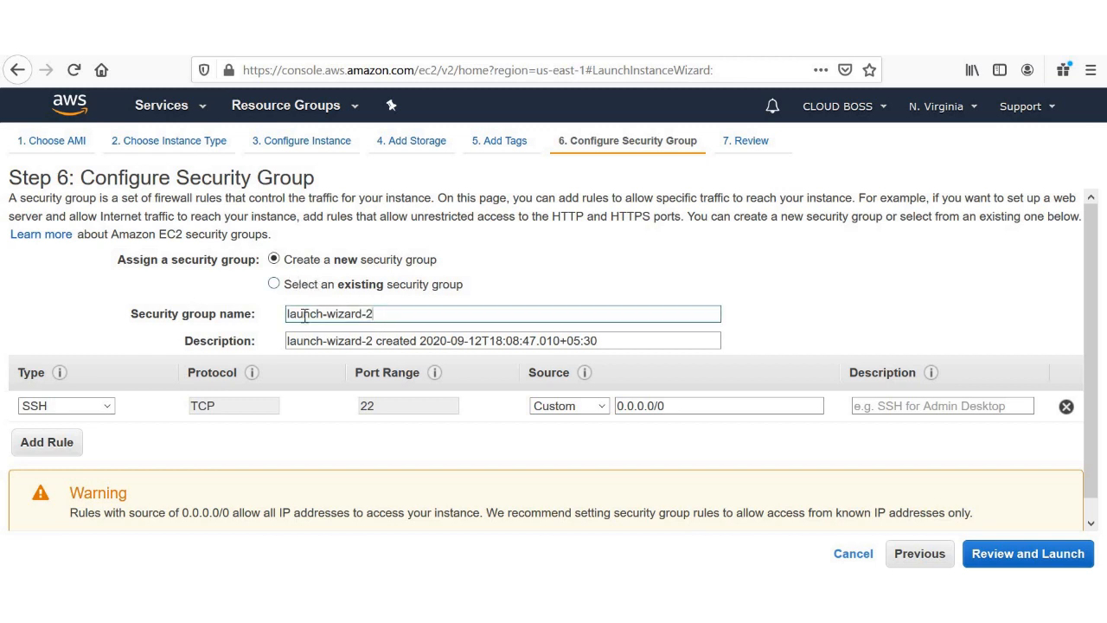
{"action": "left_click", "coordinate": [305, 315], "text": "shift"}
{"action": "key", "text": "BackSpace"}
{"action": "key", "text": "BackSpace"}
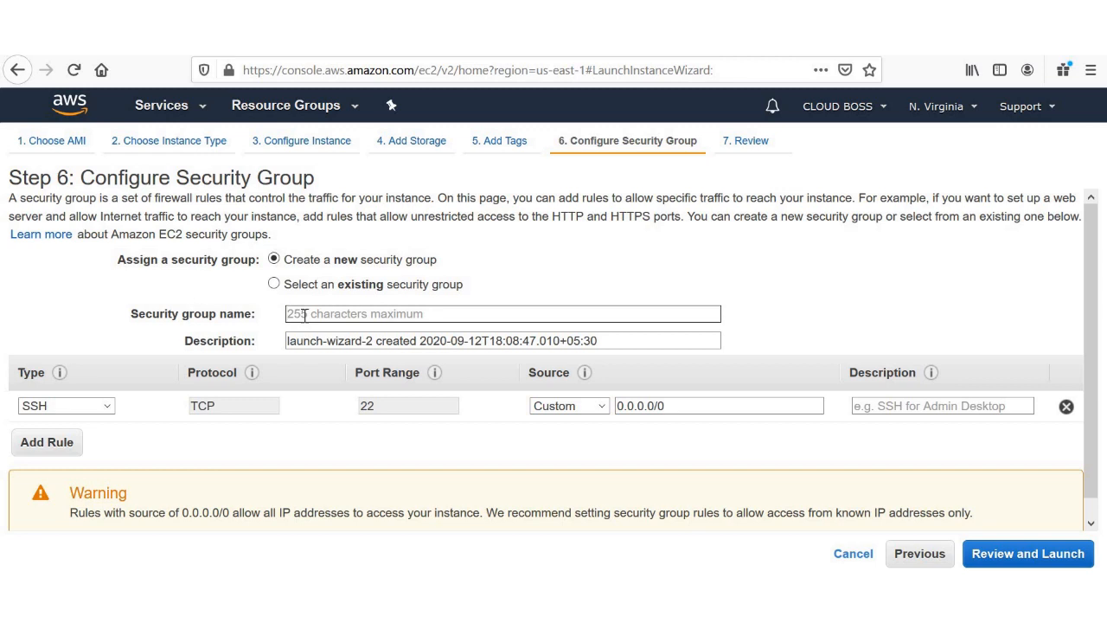
{"action": "type", "text": "cbadmin"}
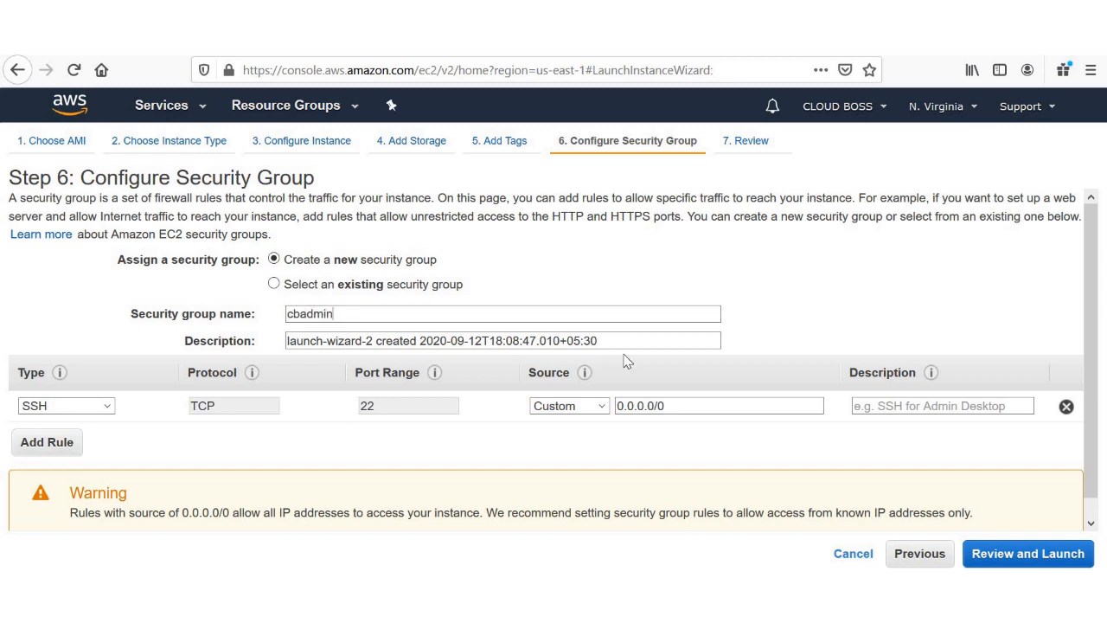
Step: Replace the security group's description with its name, cbadmin
{"action": "left_click_drag", "start_coordinate": [431, 315], "coordinate": [262, 309]}
{"action": "key", "text": "ctrl+c"}
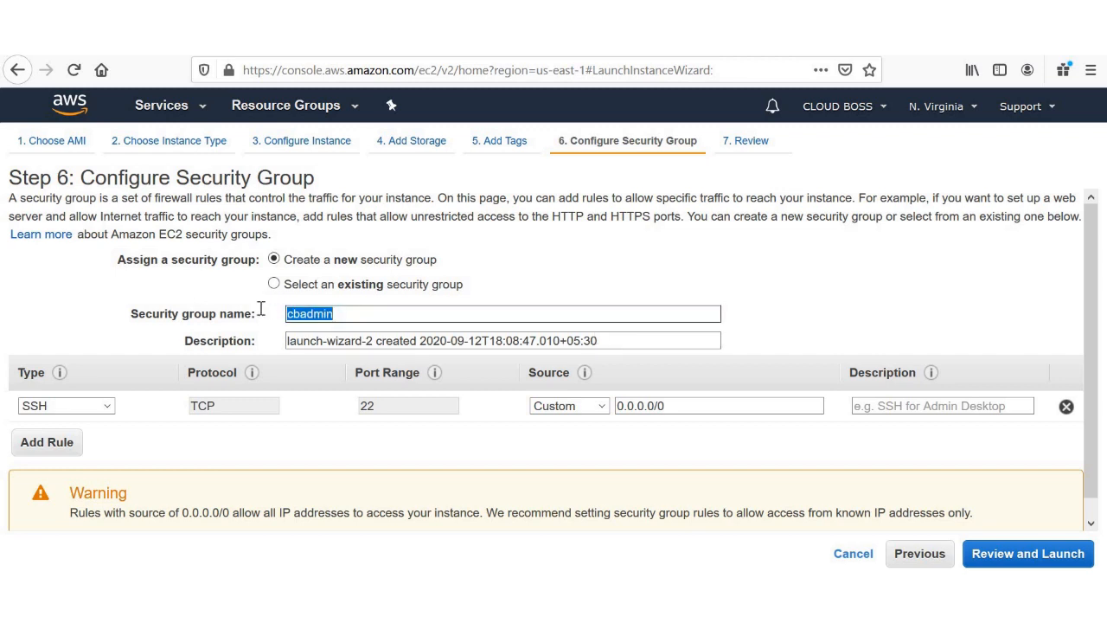
{"action": "left_click", "coordinate": [629, 340]}
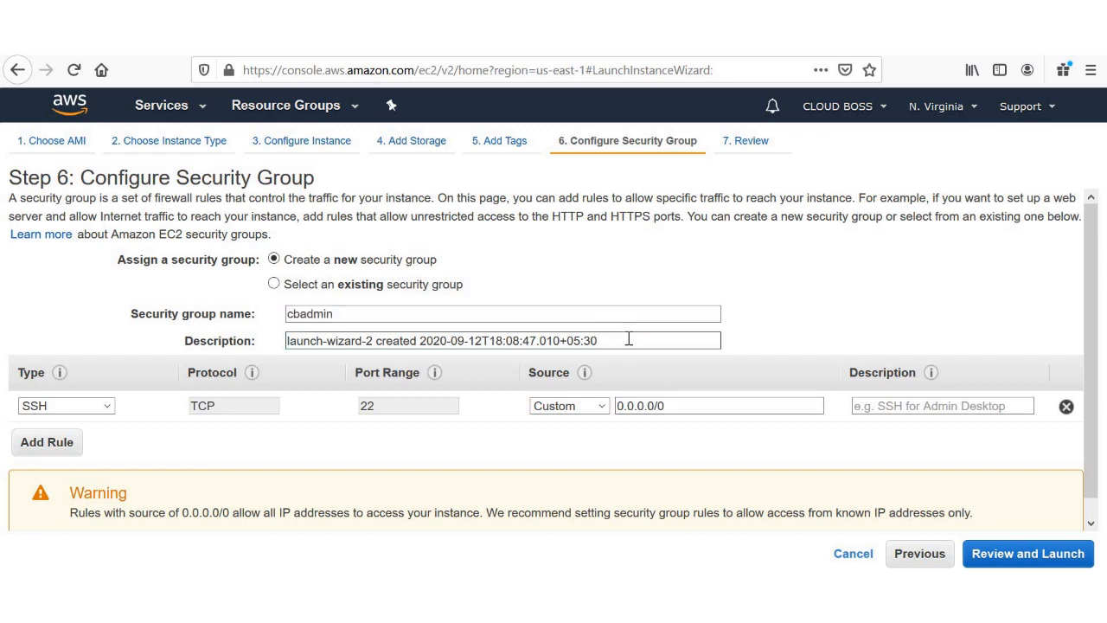
{"action": "key", "text": "ctrl+a"}
{"action": "key", "text": "ctrl+v"}
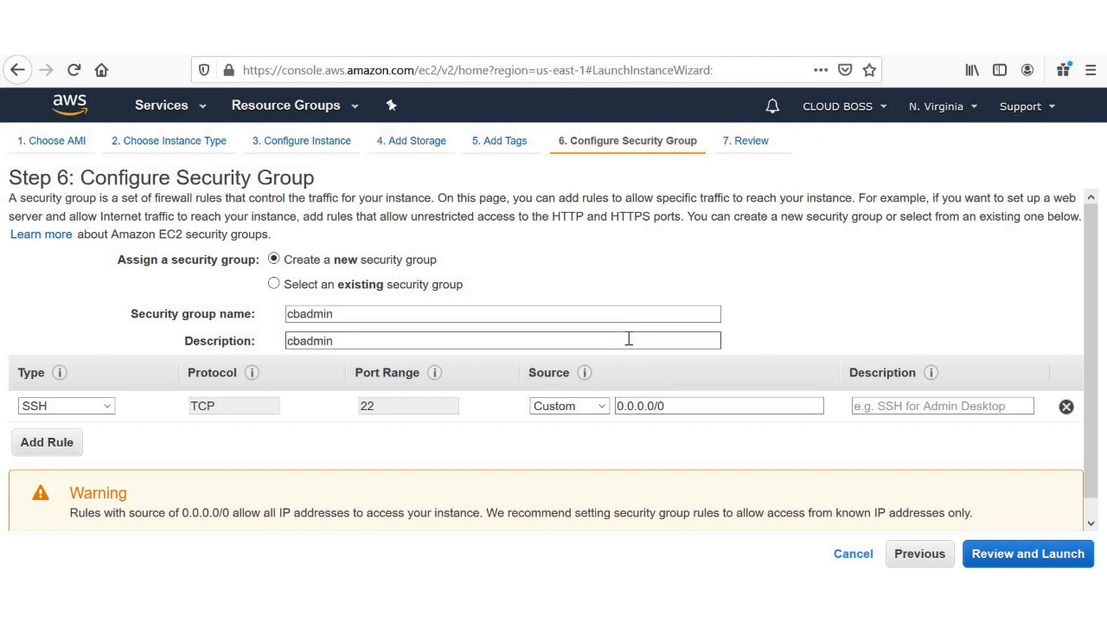
Step: Set the source of the SSH rule to Anywhere and proceed to the launch review
{"action": "left_click", "coordinate": [110, 407]}
{"action": "left_click", "coordinate": [599, 407]}
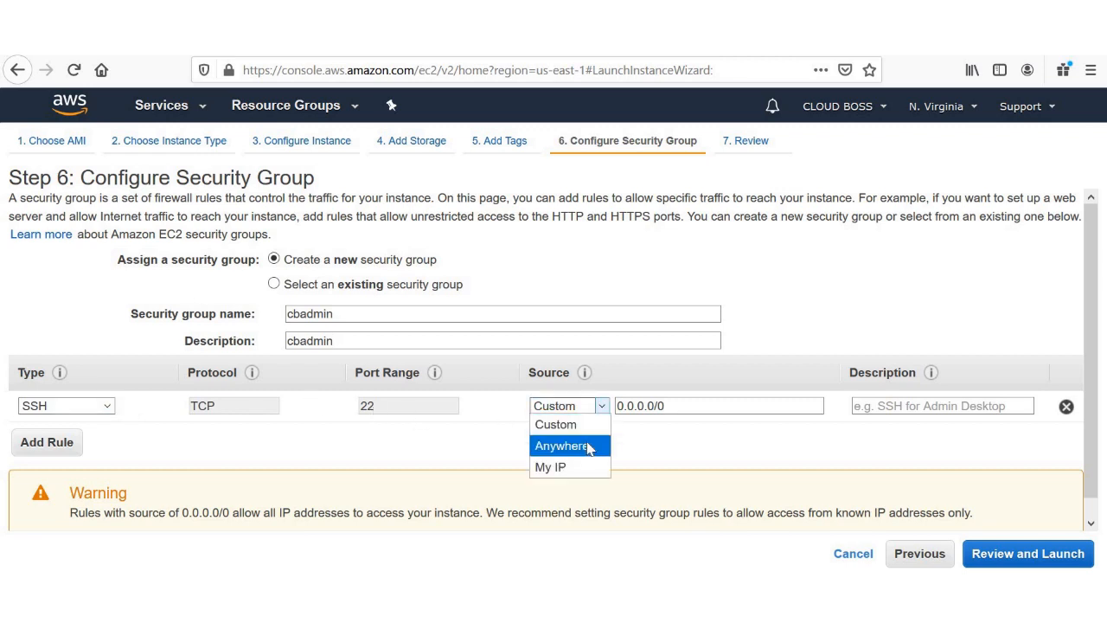
{"action": "left_click", "coordinate": [588, 447]}
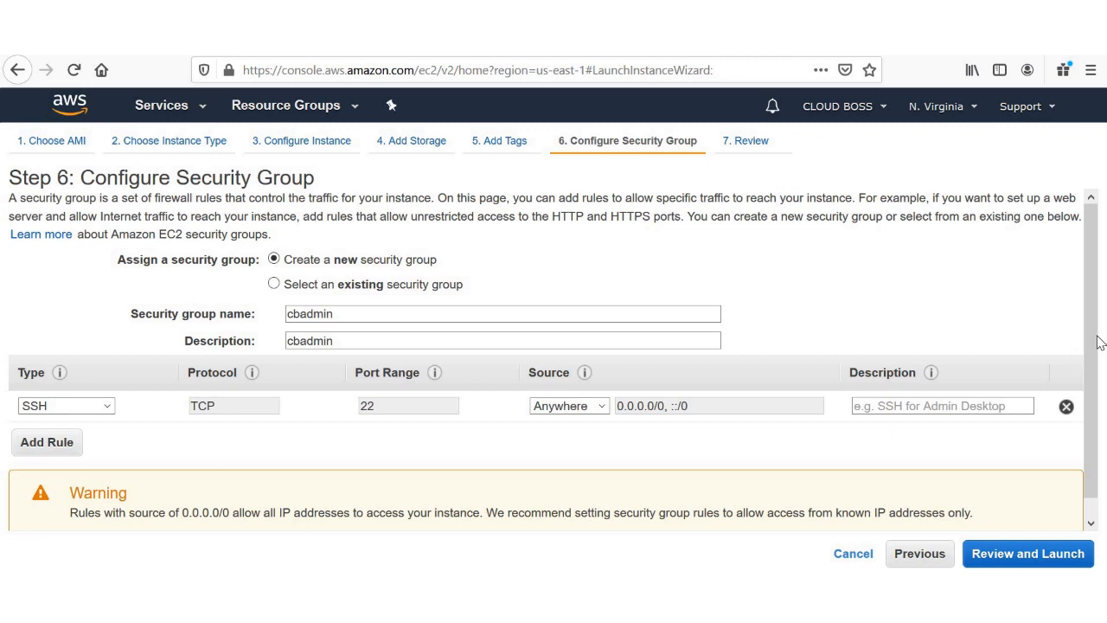
{"action": "scroll", "coordinate": [1098, 345], "scroll_direction": "down", "scroll_amount": 1}
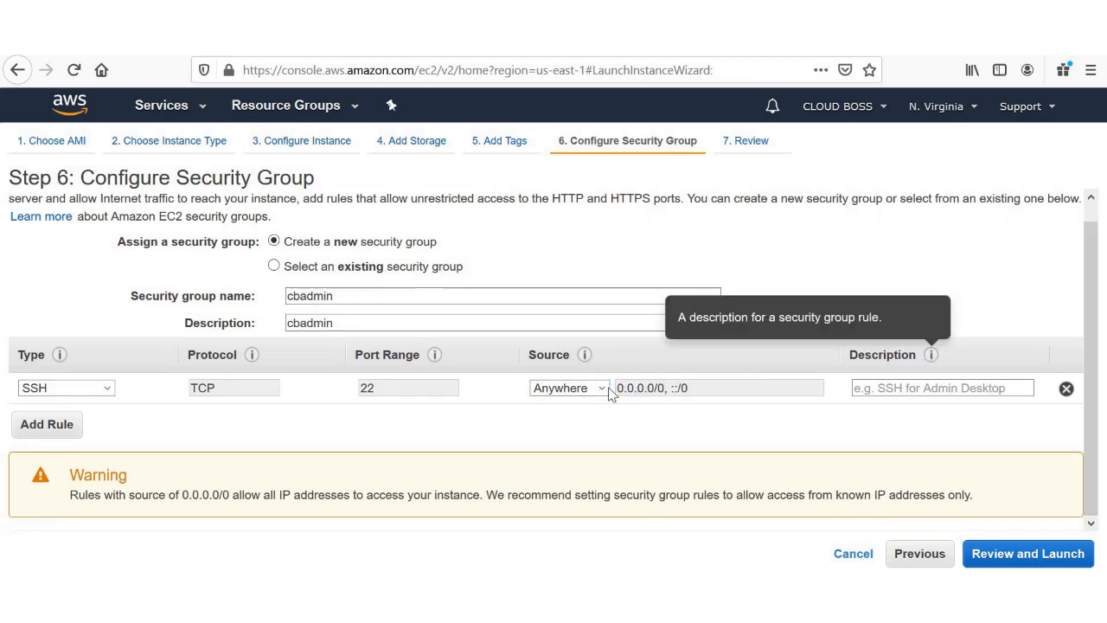
{"action": "left_click", "coordinate": [601, 388]}
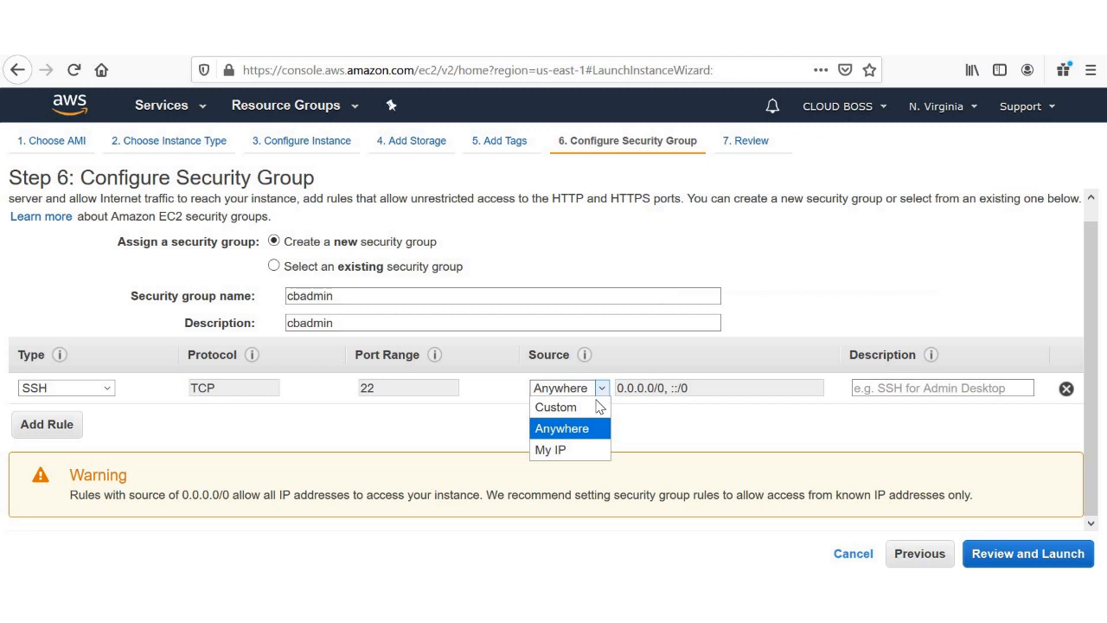
{"action": "left_click", "coordinate": [695, 421]}
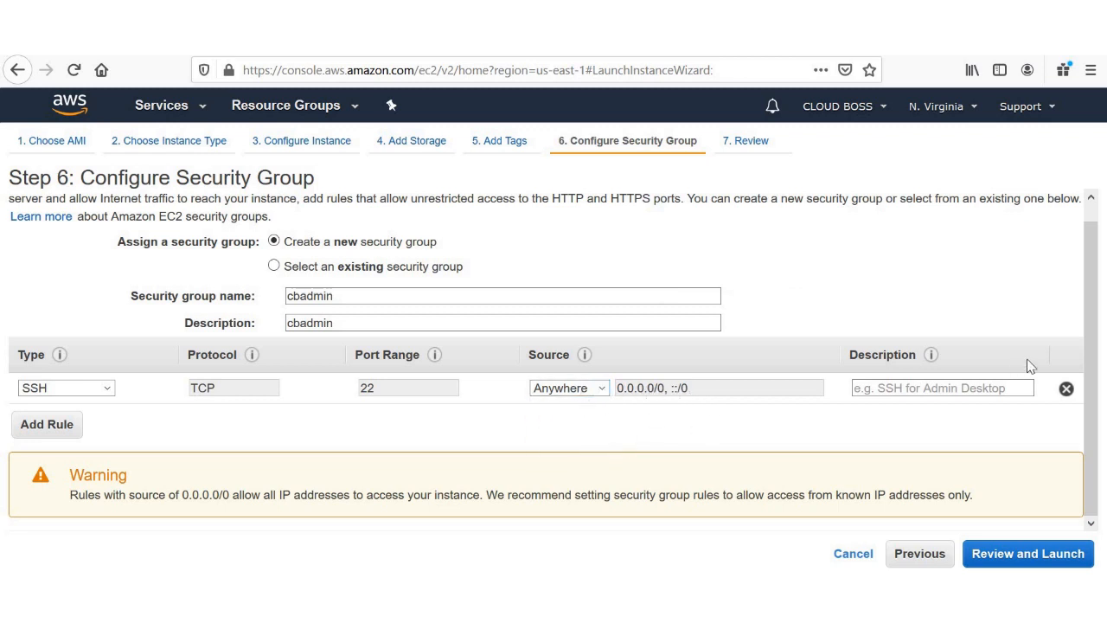
{"action": "left_click", "coordinate": [1034, 554]}
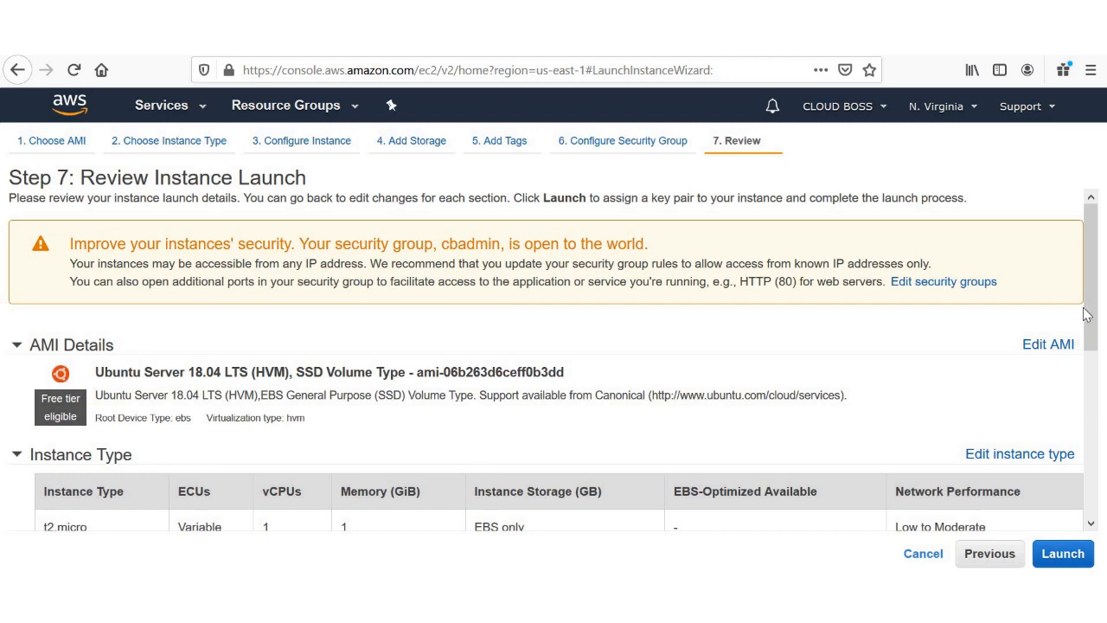
Step: Review the machine image, instance type and the security group's SSH rules in the launch summary
{"action": "mouse_move", "coordinate": [1091, 318]}
{"action": "left_mouse_down"}
{"action": "mouse_move", "coordinate": [1095, 389]}
{"action": "mouse_move", "coordinate": [1092, 316]}
{"action": "left_mouse_up"}
{"action": "left_click_drag", "start_coordinate": [1092, 277], "coordinate": [1101, 388]}
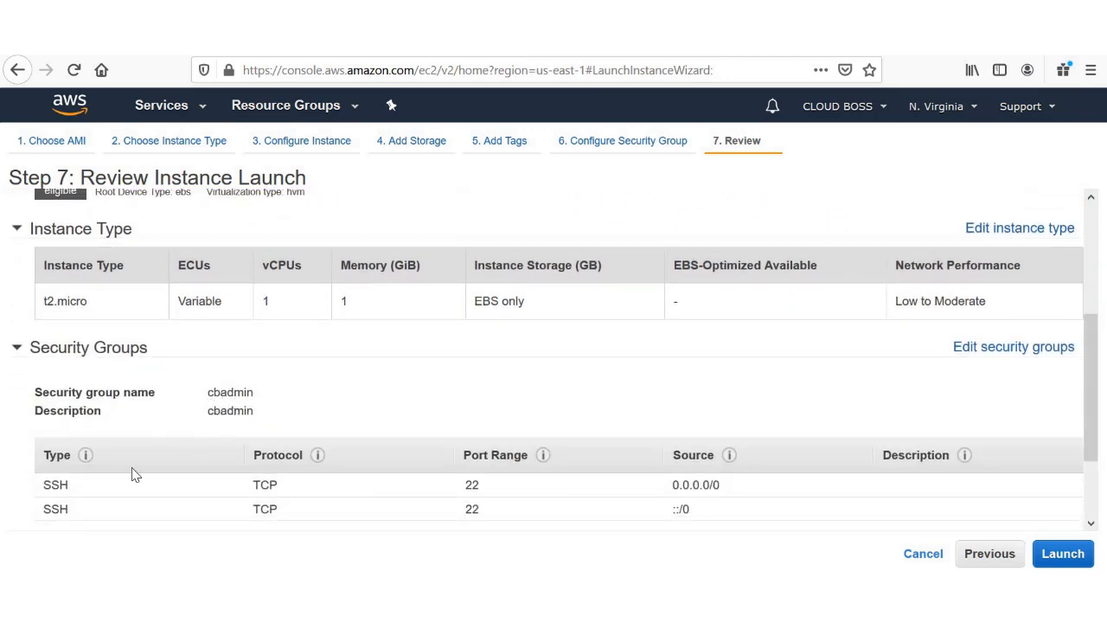
{"action": "double_click", "coordinate": [472, 486]}
{"action": "left_click_drag", "start_coordinate": [1088, 328], "coordinate": [1090, 433]}
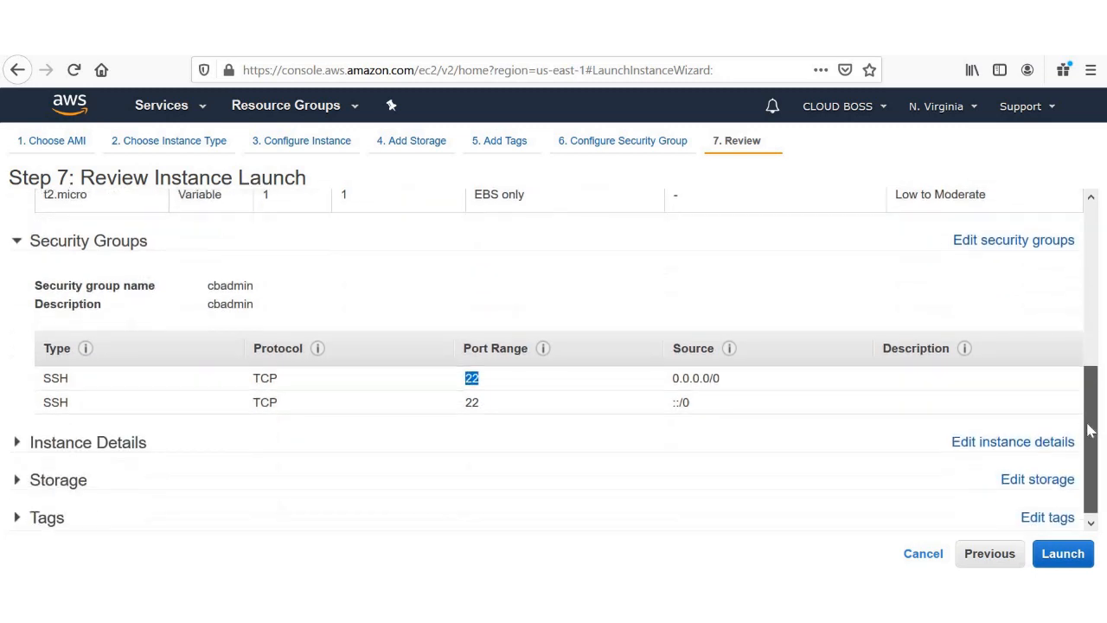
Step: Expand the instance details in the launch summary and check the number of instances, network and purchasing option
{"action": "left_click", "coordinate": [153, 446]}
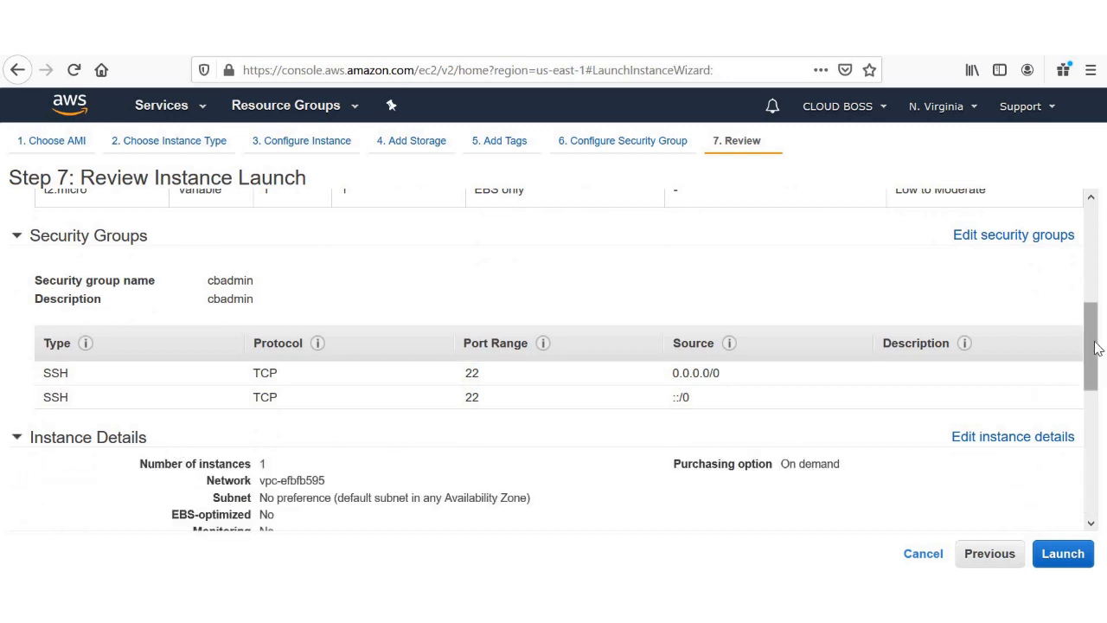
{"action": "left_click_drag", "start_coordinate": [1097, 348], "coordinate": [1095, 400]}
{"action": "double_click", "coordinate": [262, 283]}
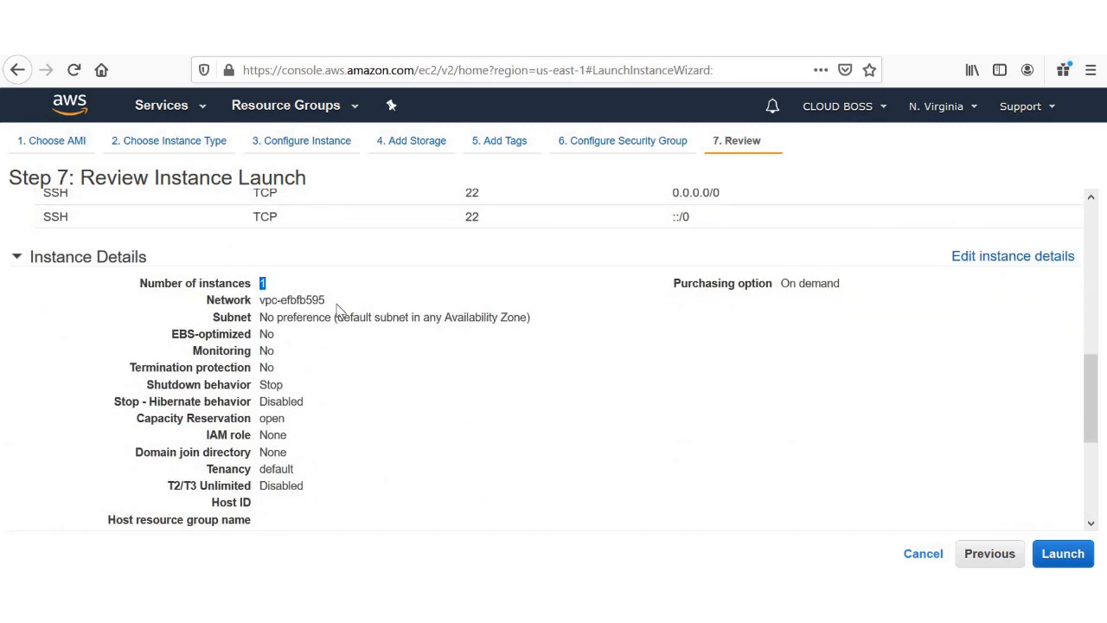
{"action": "triple_click", "coordinate": [264, 300]}
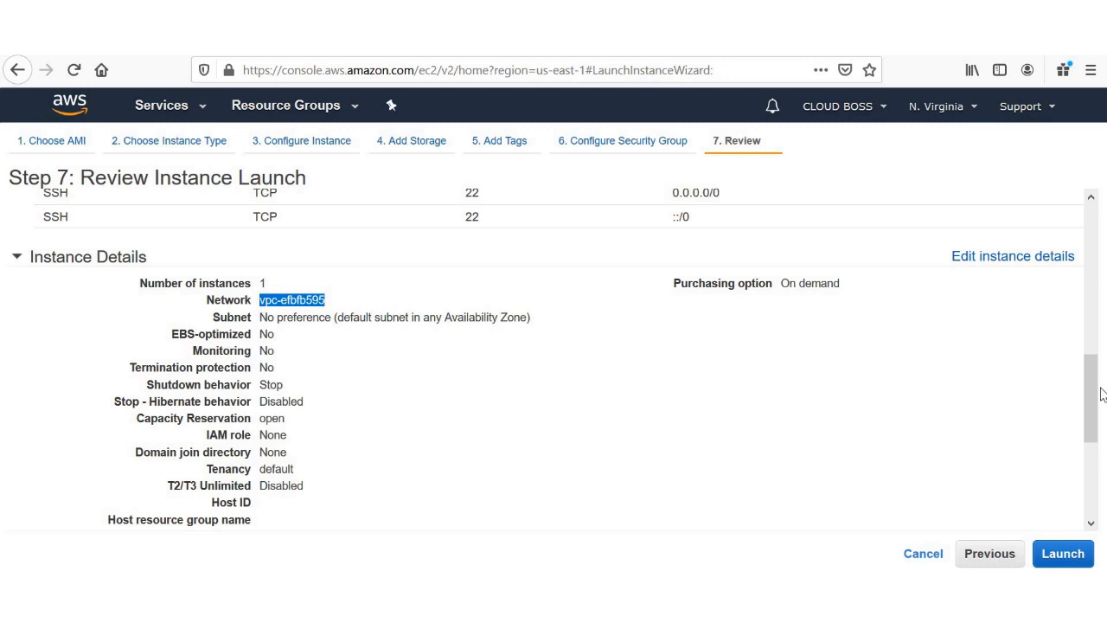
{"action": "left_click_drag", "start_coordinate": [841, 284], "coordinate": [777, 284]}
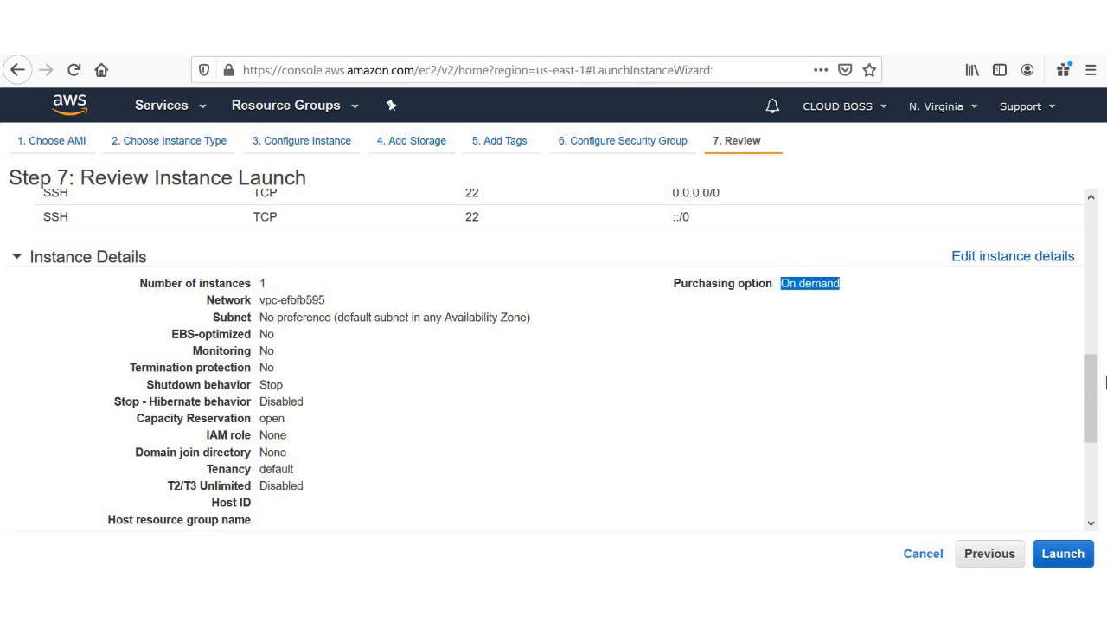
{"action": "left_click_drag", "start_coordinate": [1098, 385], "coordinate": [1100, 485]}
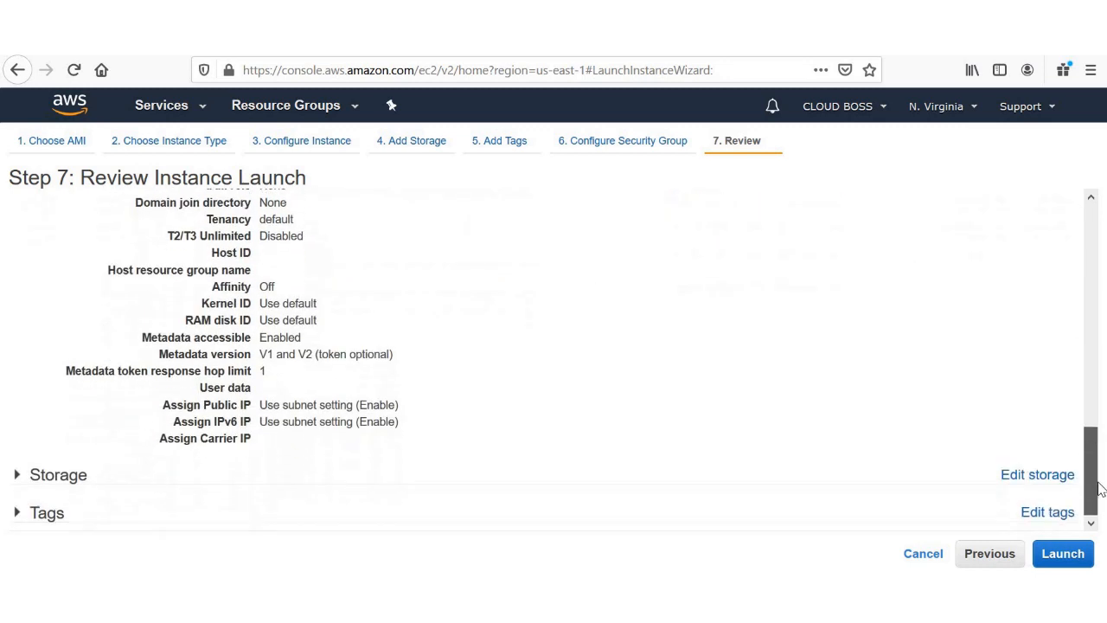
Step: Expand the storage and tags sections of the launch summary and check the root volume and both tags
{"action": "left_click", "coordinate": [65, 485]}
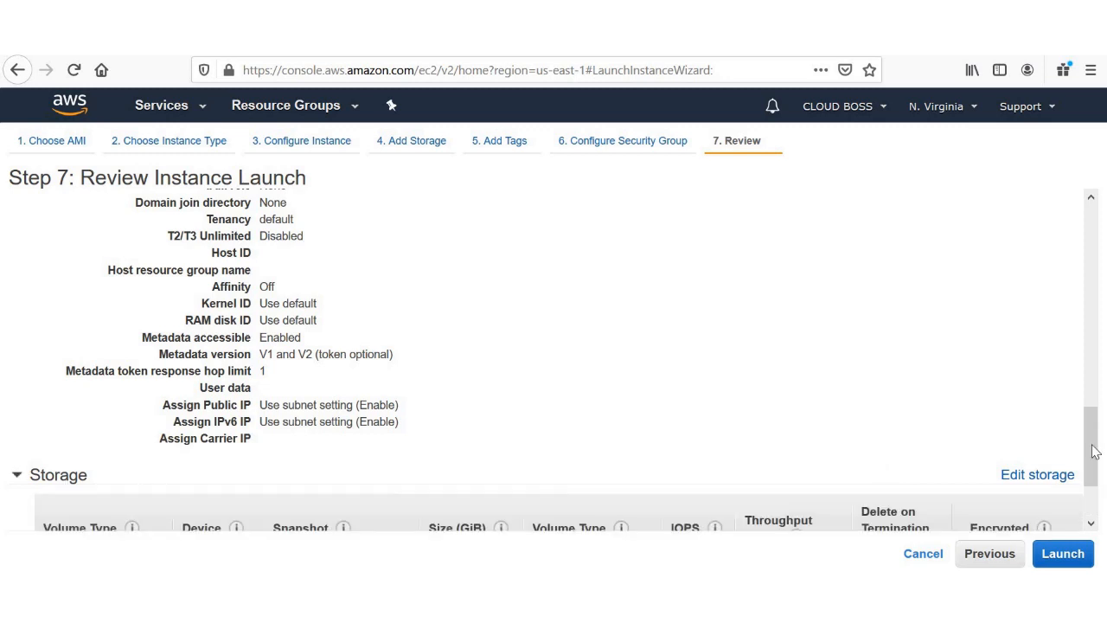
{"action": "scroll", "coordinate": [1102, 507], "scroll_direction": "down", "scroll_amount": 2}
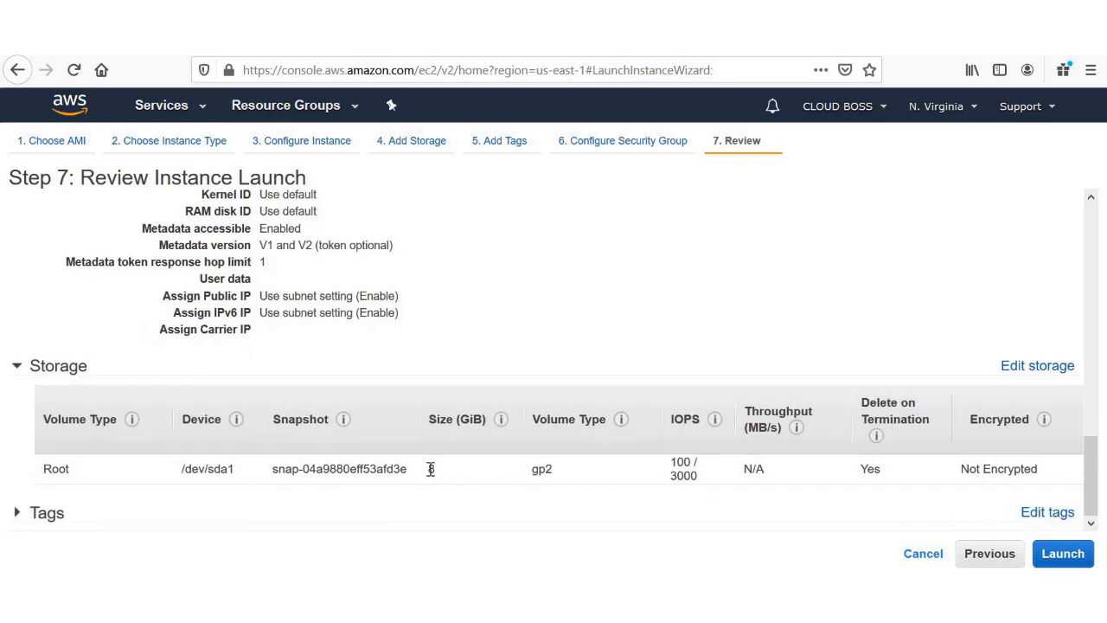
{"action": "double_click", "coordinate": [535, 469]}
{"action": "left_click", "coordinate": [1100, 457]}
{"action": "left_click", "coordinate": [34, 513]}
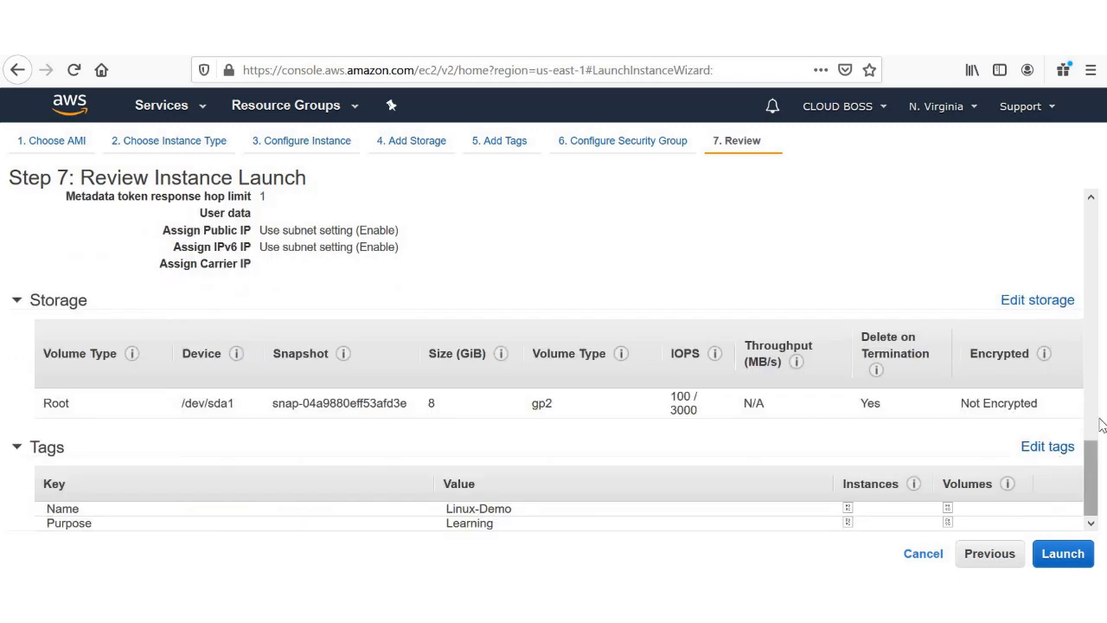
{"action": "left_click_drag", "start_coordinate": [1091, 445], "coordinate": [1101, 198]}
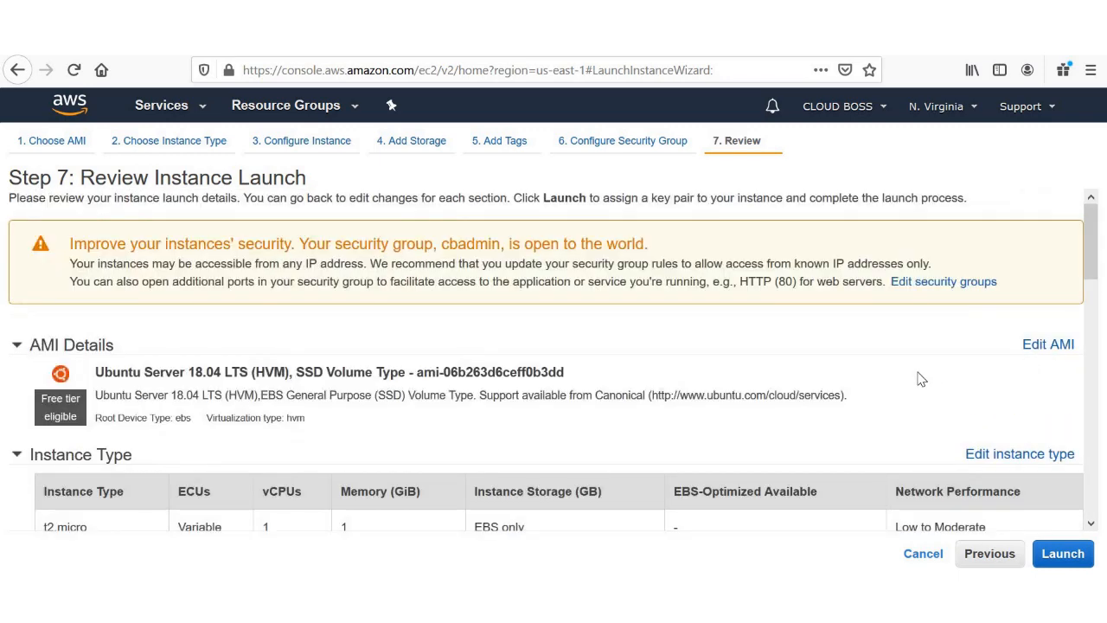
Step: Proceed to launch, create a new key pair named cloudbossadmin and save its cloudbossadmin.pem private key file
{"action": "left_click", "coordinate": [1060, 558]}
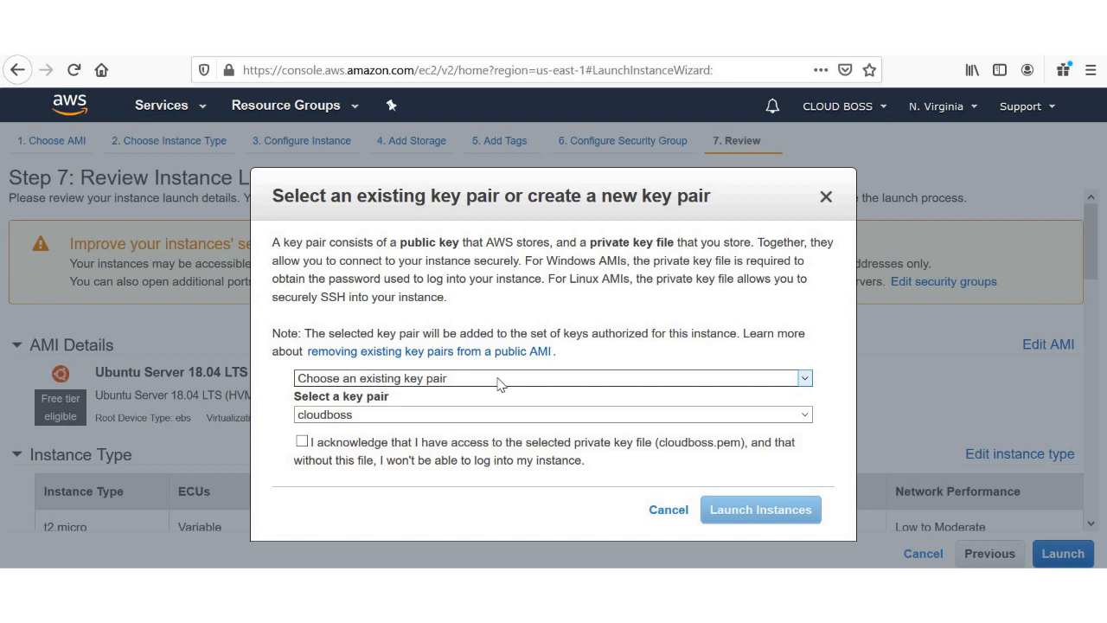
{"action": "left_click", "coordinate": [498, 384]}
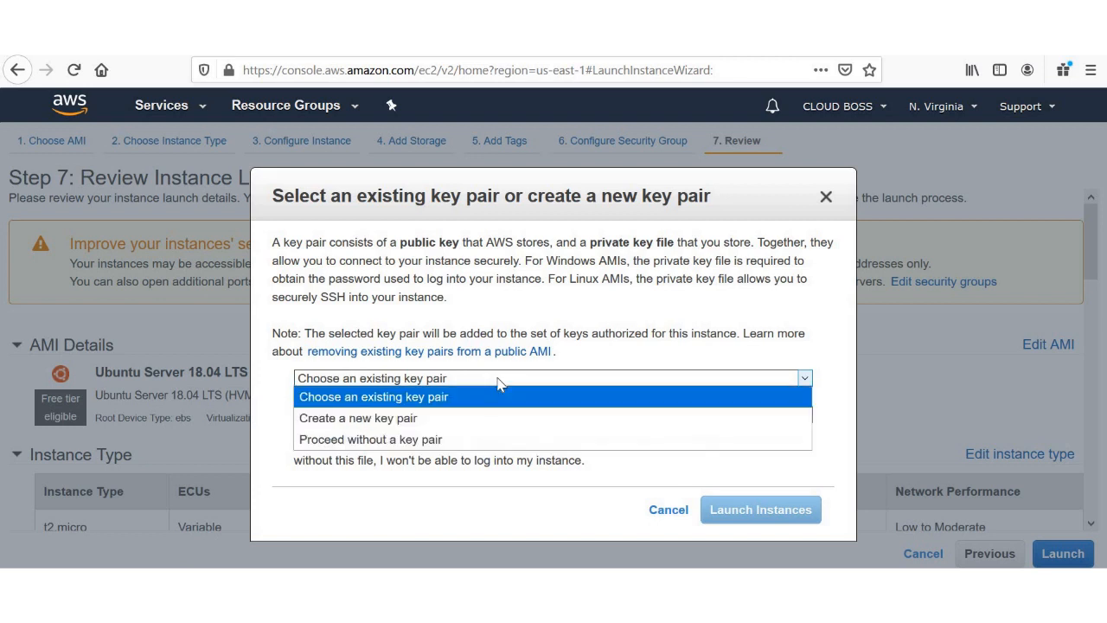
{"action": "left_click", "coordinate": [464, 414]}
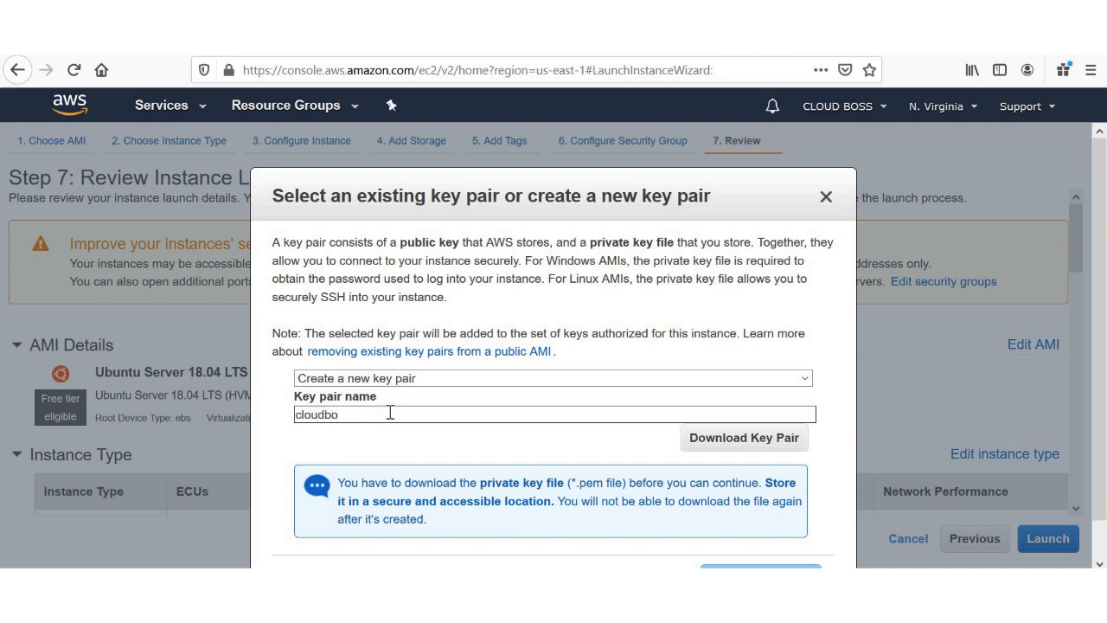
{"action": "left_click", "coordinate": [715, 449]}
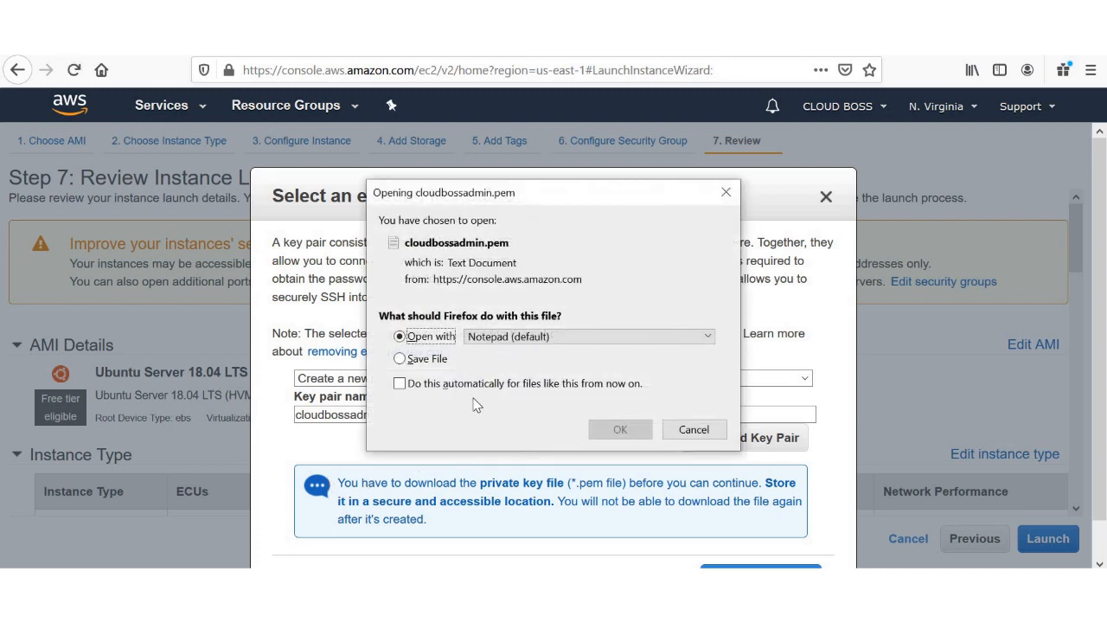
{"action": "left_click", "coordinate": [428, 361]}
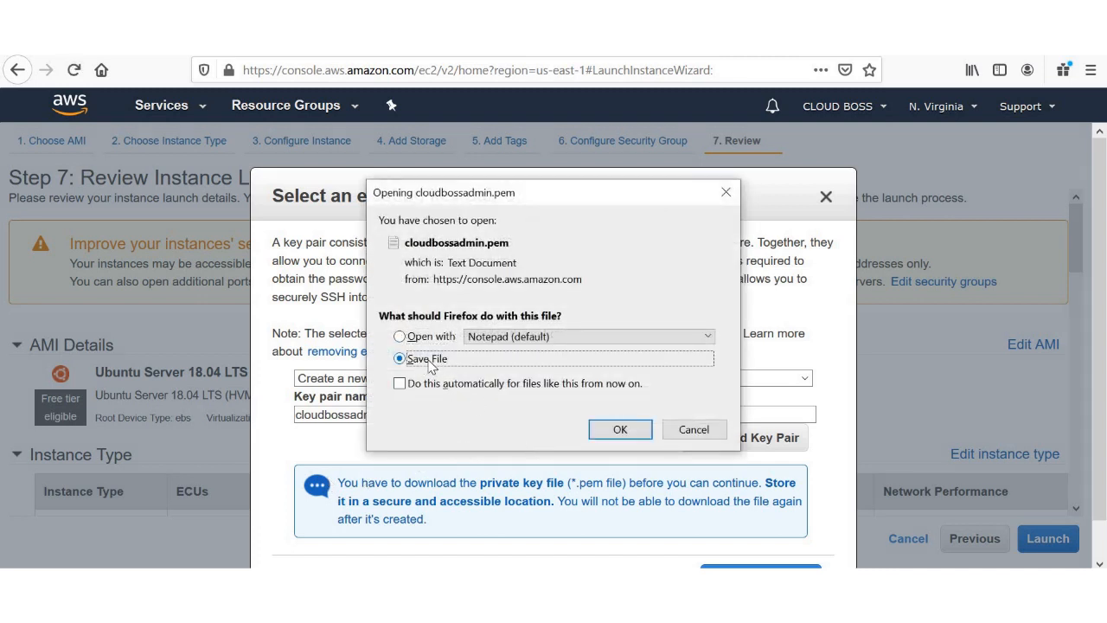
{"action": "left_click", "coordinate": [615, 428]}
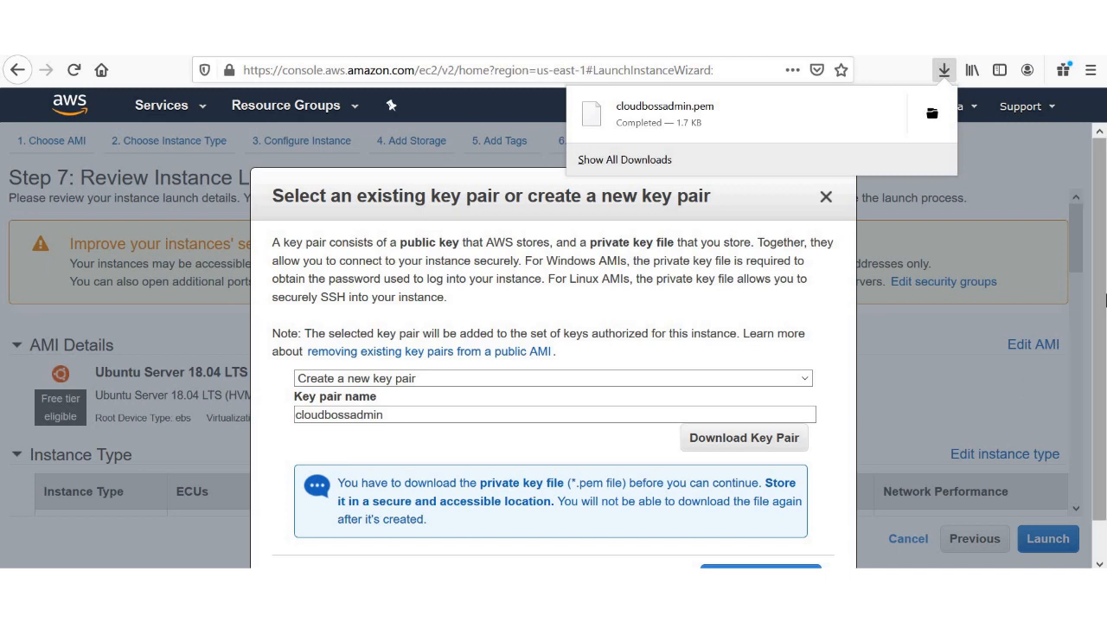
Step: Launch the instance, open it from the launch status page and dismiss the welcome notice above the instances list
{"action": "scroll", "coordinate": [1074, 323], "scroll_direction": "down", "scroll_amount": 1}
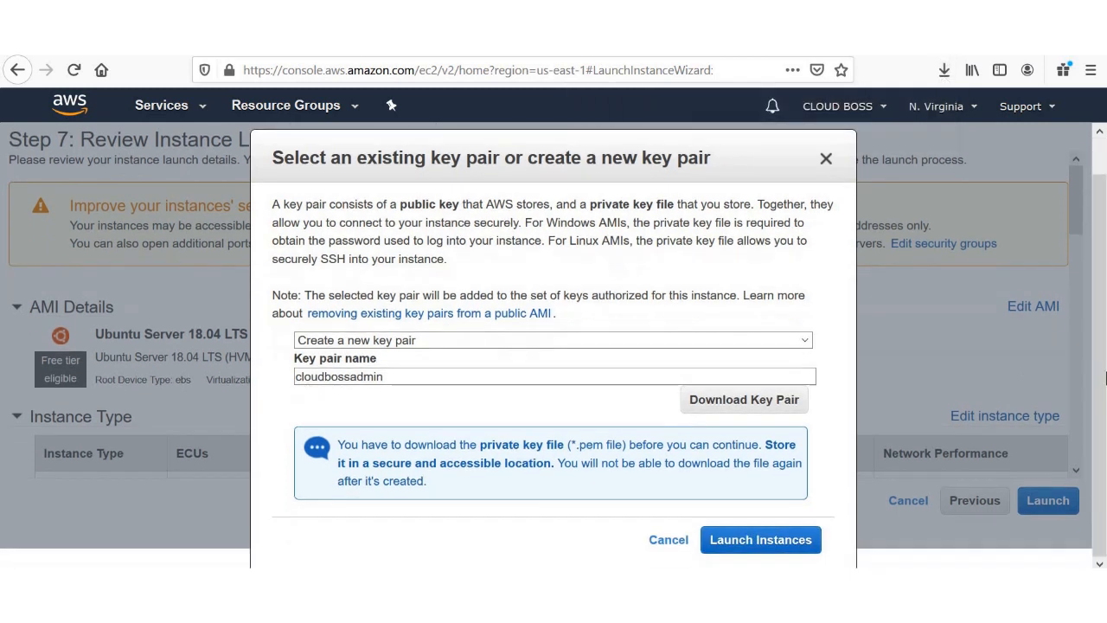
{"action": "left_click", "coordinate": [780, 541]}
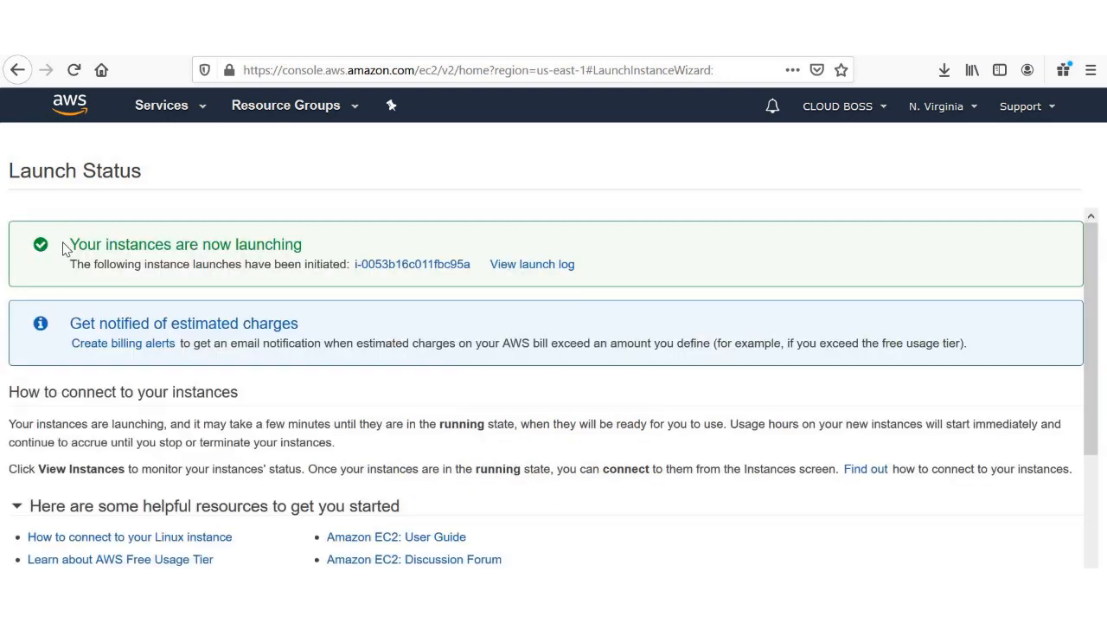
{"action": "left_click_drag", "start_coordinate": [98, 244], "coordinate": [307, 264]}
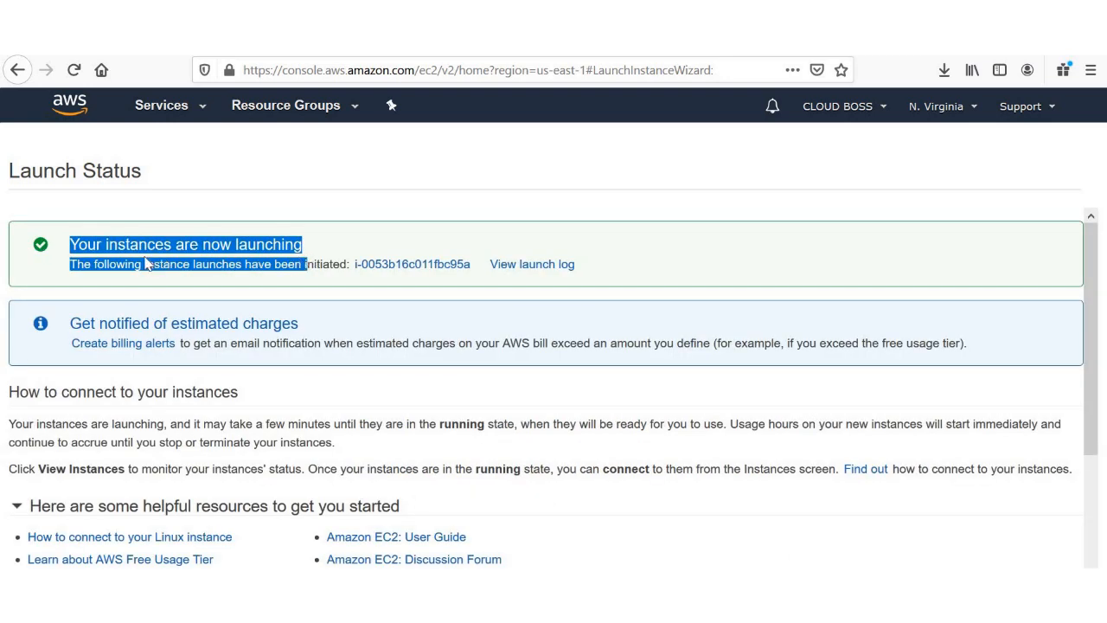
{"action": "left_click", "coordinate": [427, 275]}
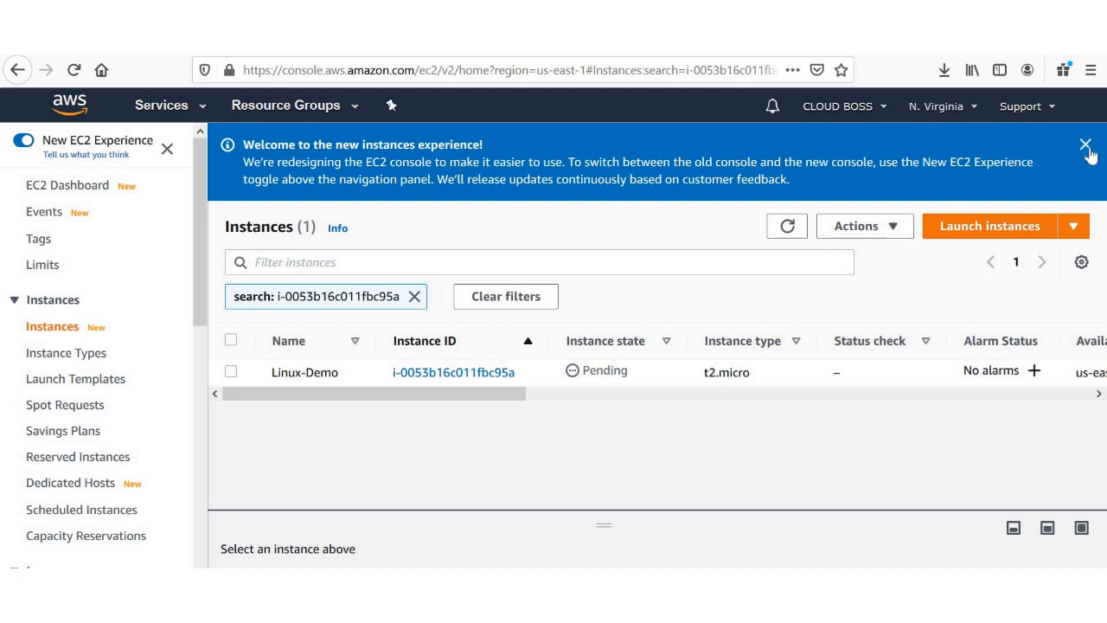
{"action": "left_click", "coordinate": [1085, 146]}
Step: Refresh the instances list and check the instance state, availability zone and public DNS of Linux-Demo
{"action": "left_click", "coordinate": [786, 148]}
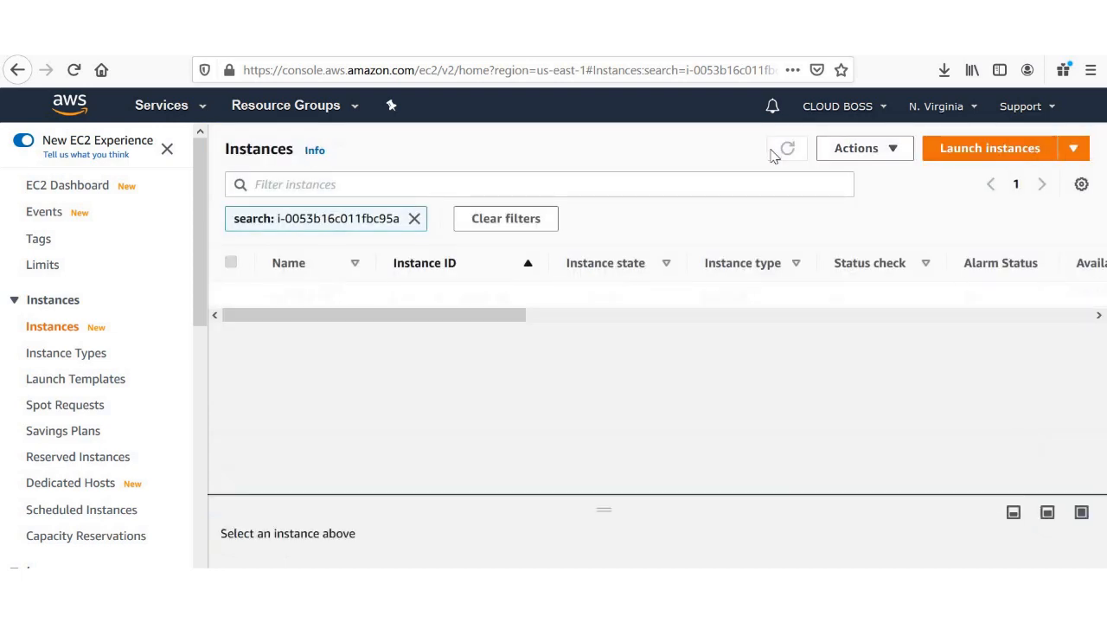
{"action": "scroll", "coordinate": [587, 333], "scroll_direction": "right", "scroll_amount": 1}
{"action": "scroll", "coordinate": [587, 333], "scroll_direction": "right", "scroll_amount": 10}
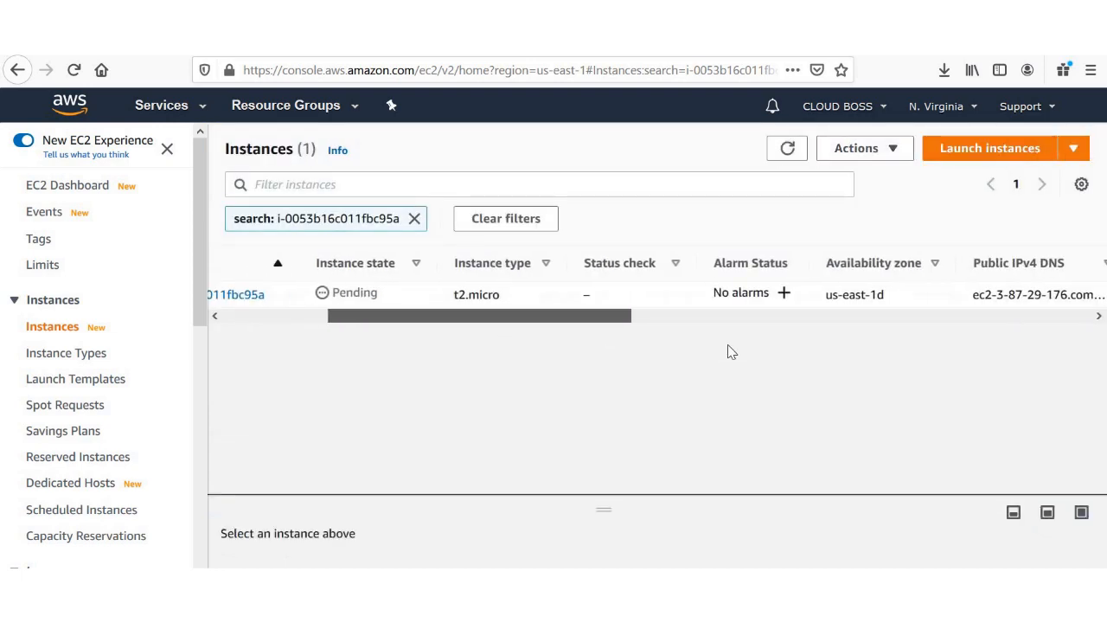
{"action": "scroll", "coordinate": [573, 370], "scroll_direction": "left", "scroll_amount": 10}
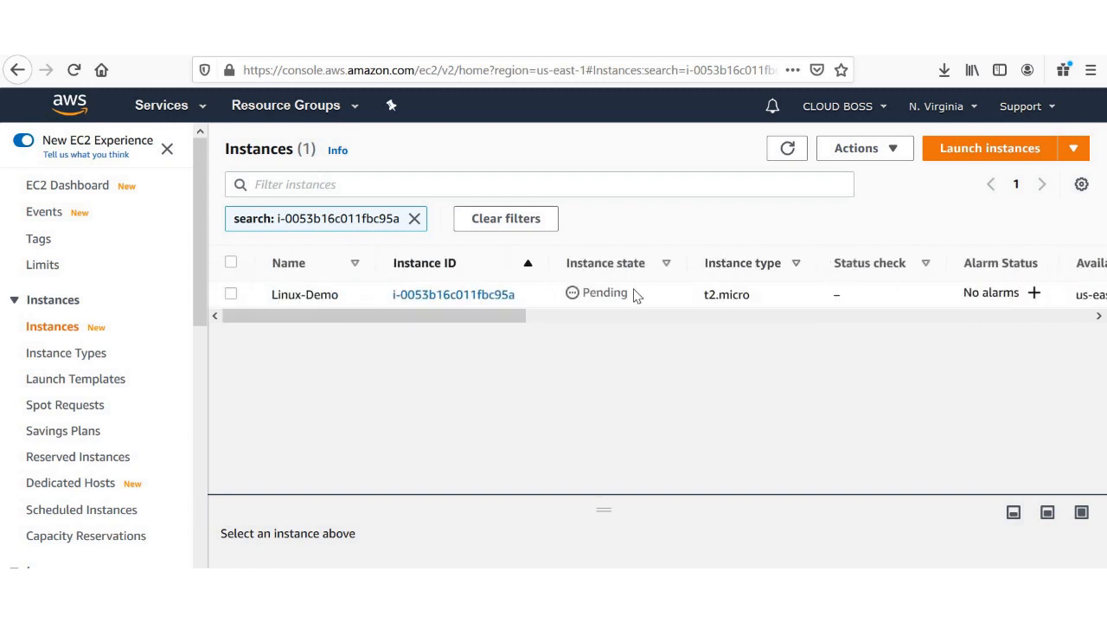
{"action": "left_click_drag", "start_coordinate": [613, 292], "coordinate": [525, 315]}
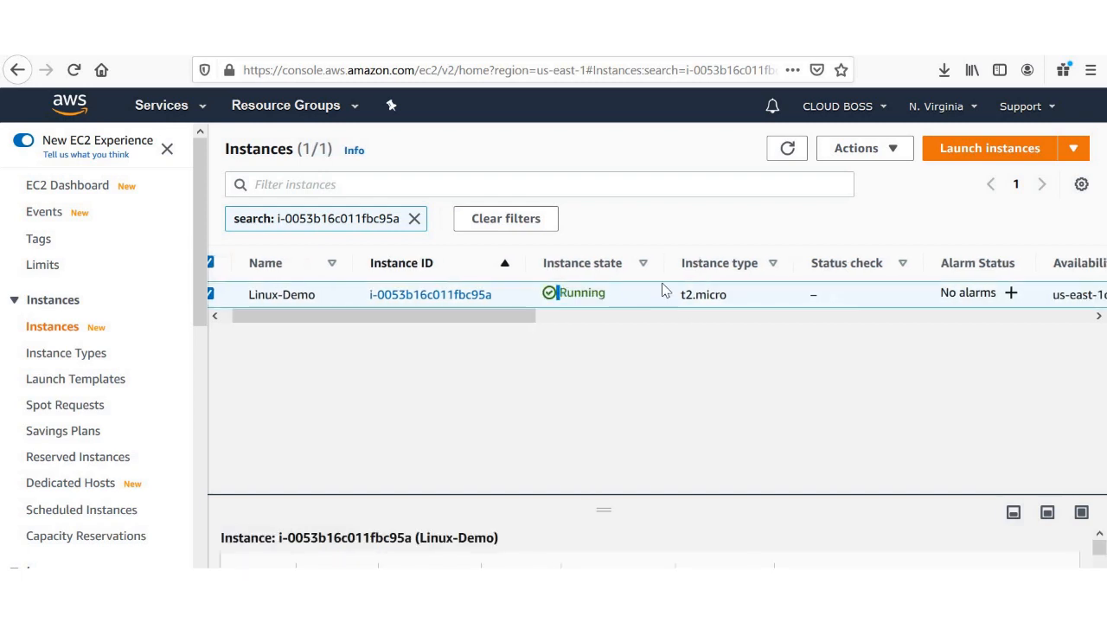
Step: Refresh the instances list repeatedly and monitor the status check of Linux-Demo
{"action": "left_click", "coordinate": [785, 154]}
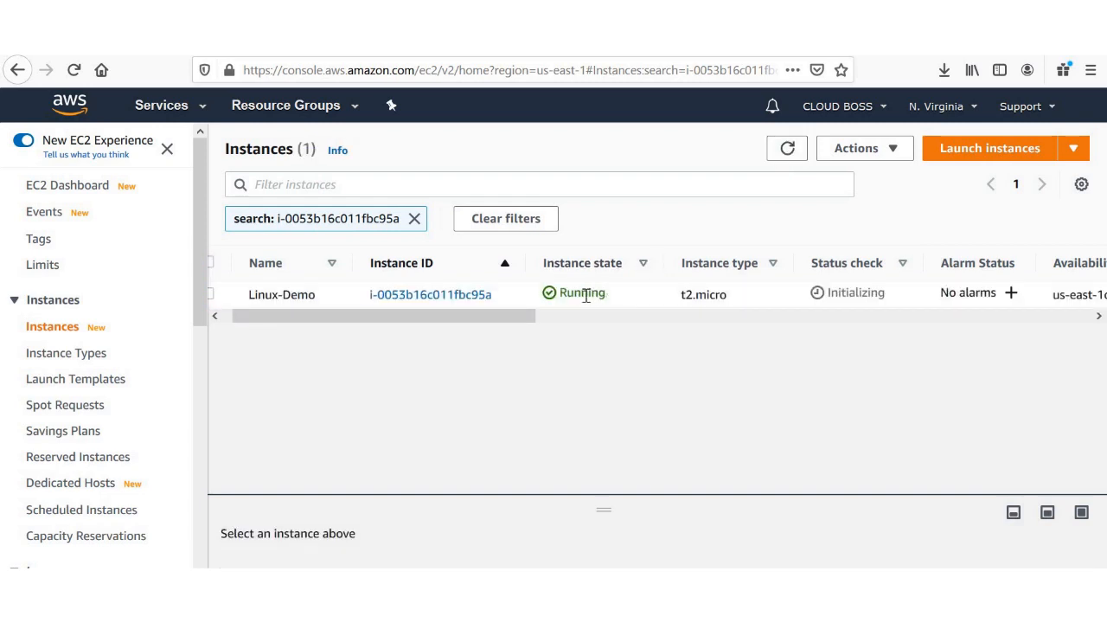
{"action": "left_click_drag", "start_coordinate": [532, 321], "coordinate": [640, 329]}
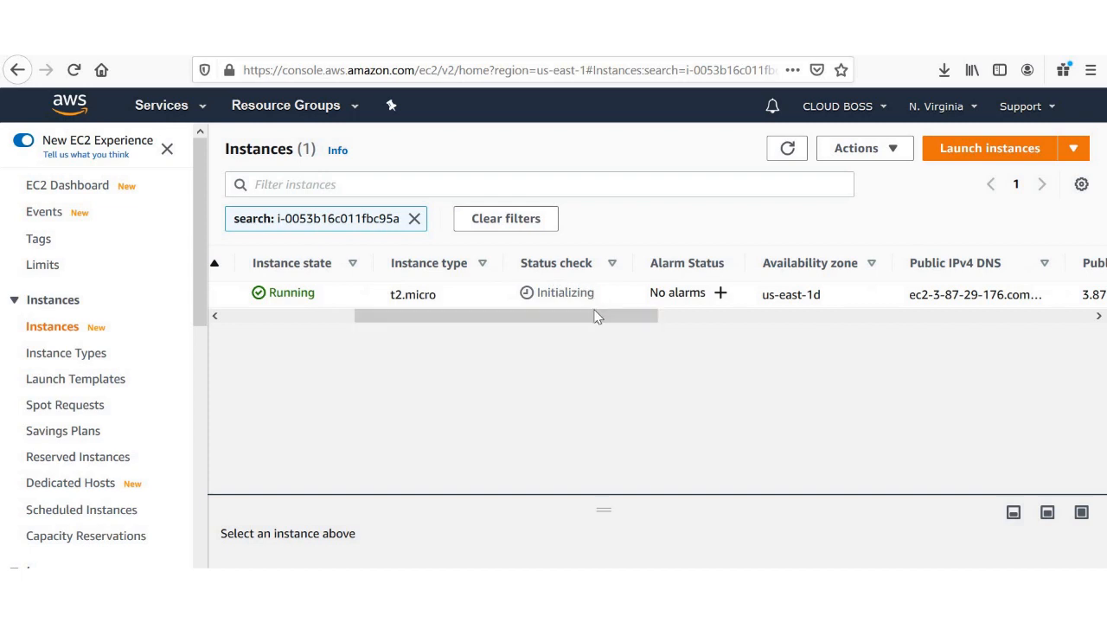
{"action": "mouse_move", "coordinate": [593, 315]}
{"action": "left_mouse_down"}
{"action": "mouse_move", "coordinate": [506, 318]}
{"action": "mouse_move", "coordinate": [581, 328]}
{"action": "mouse_move", "coordinate": [649, 320]}
{"action": "mouse_move", "coordinate": [518, 314]}
{"action": "mouse_move", "coordinate": [603, 328]}
{"action": "left_mouse_up"}
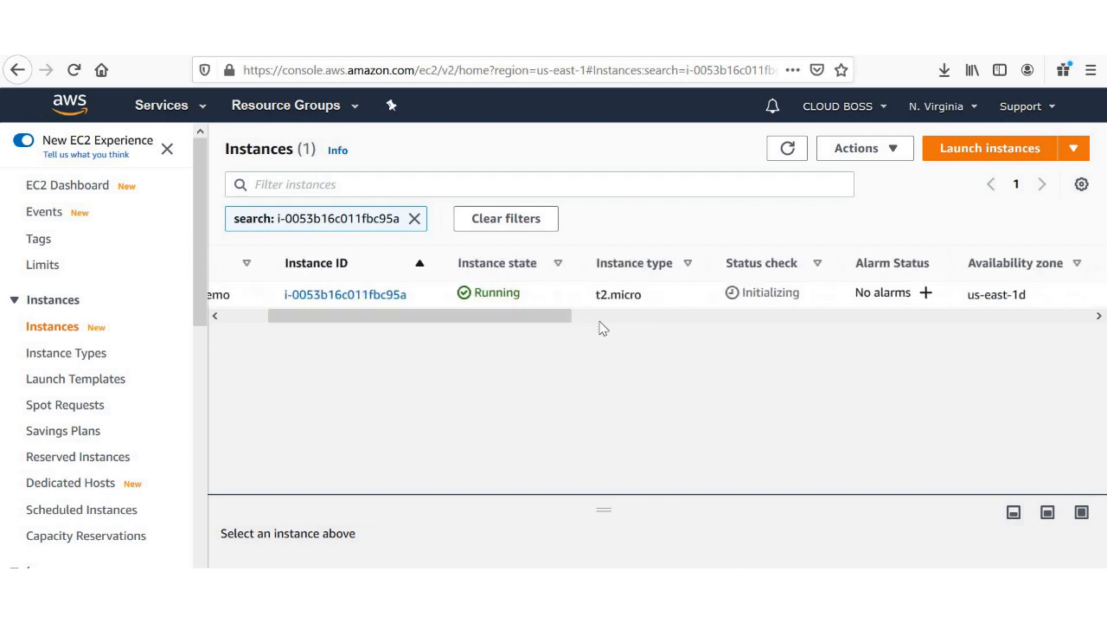
{"action": "left_click", "coordinate": [788, 151]}
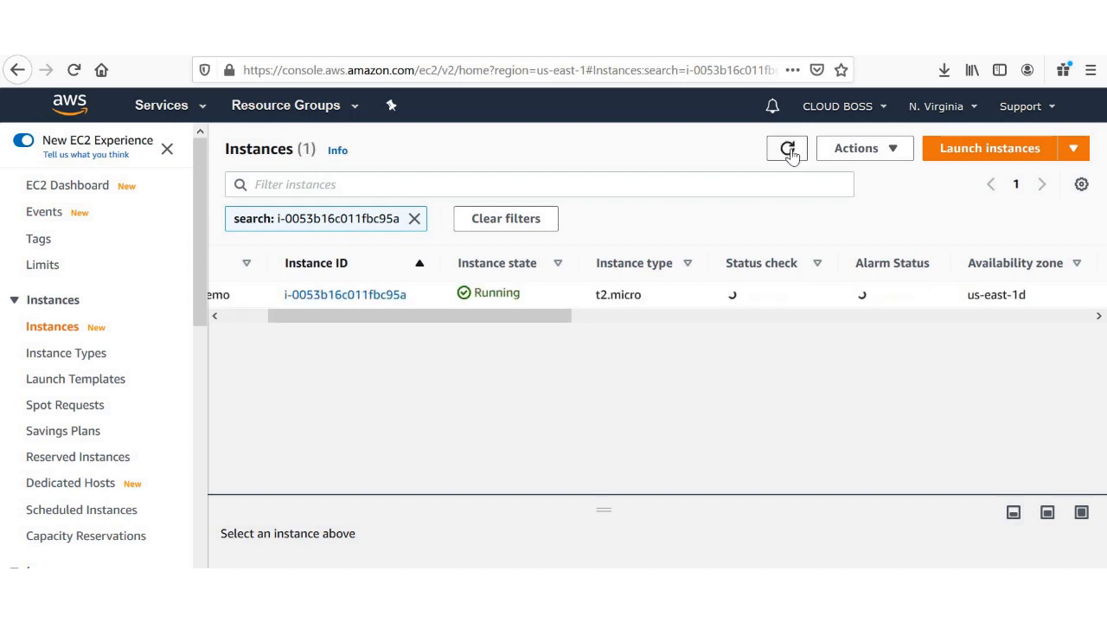
{"action": "left_click", "coordinate": [788, 150]}
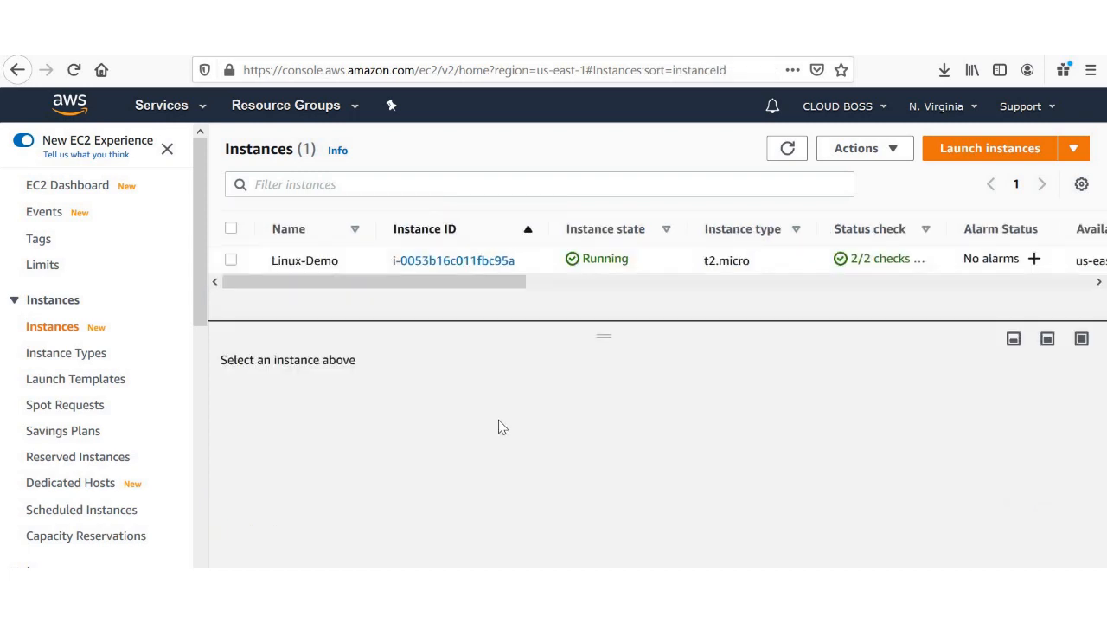
Step: Select the Linux-Demo instance, check its status checks and copy its public IPv4 address from the instance summary
{"action": "left_click", "coordinate": [830, 260]}
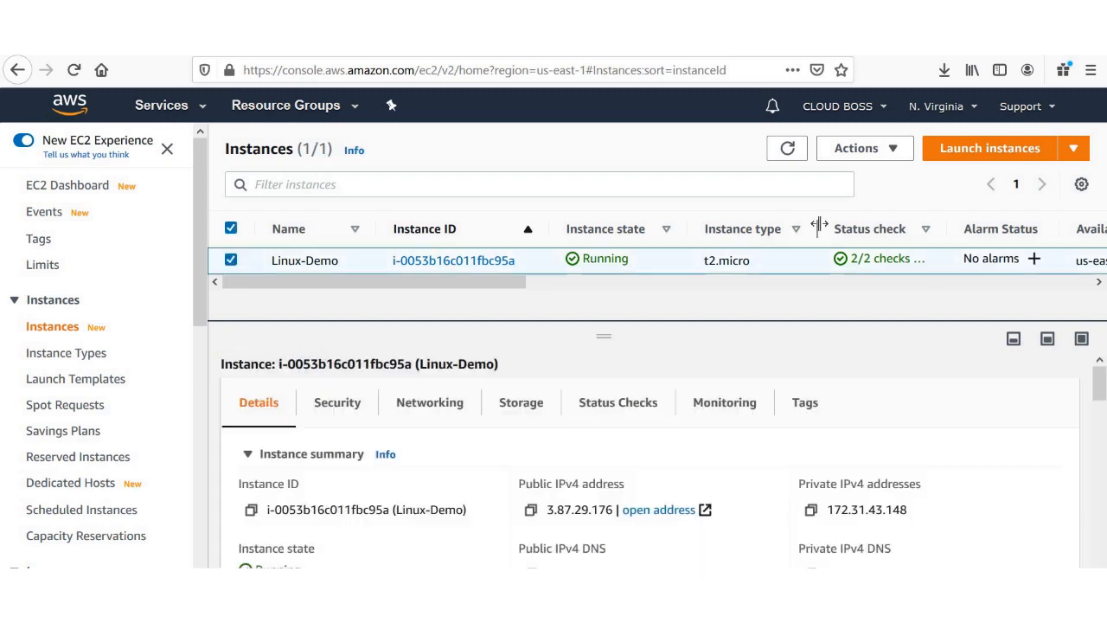
{"action": "left_click_drag", "start_coordinate": [830, 260], "coordinate": [906, 259]}
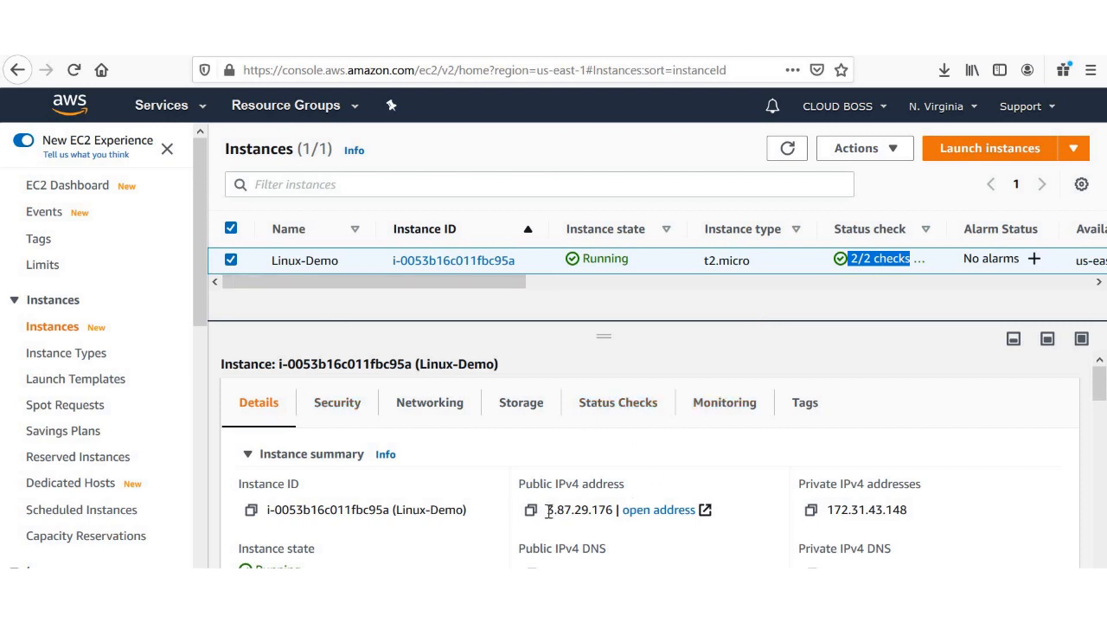
{"action": "left_click_drag", "start_coordinate": [549, 511], "coordinate": [617, 509]}
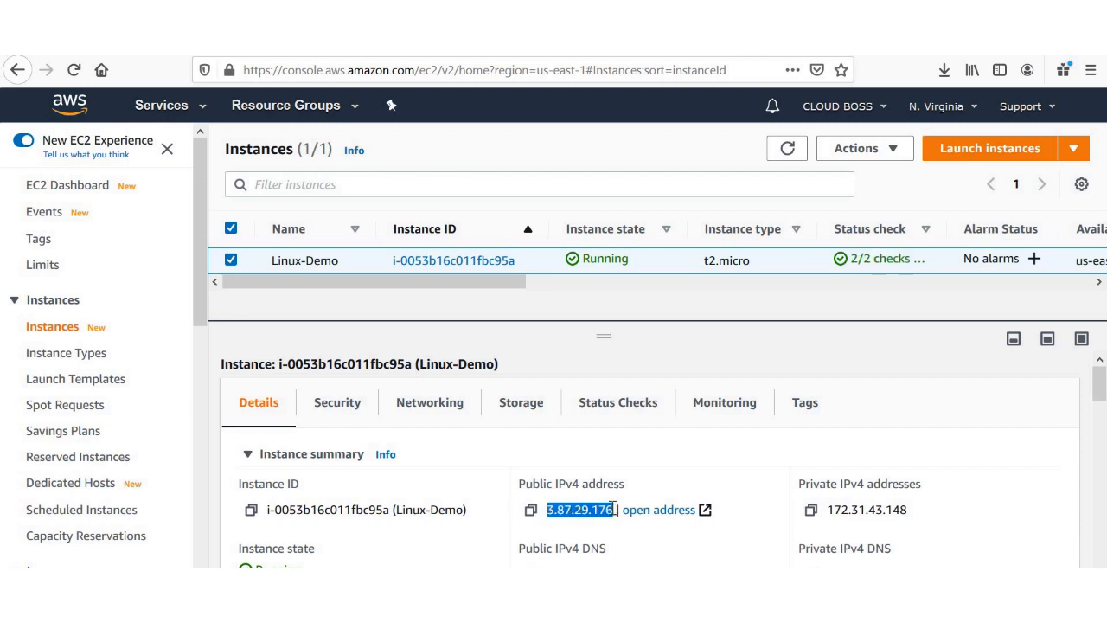
{"action": "left_click", "coordinate": [530, 509]}
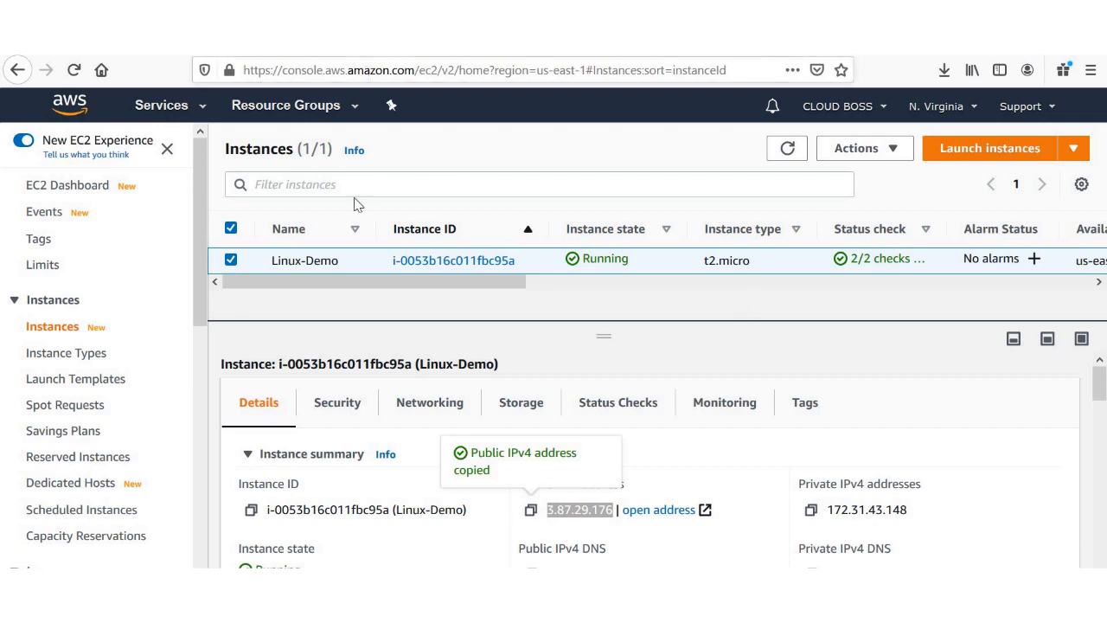
Step: Search Google for putty and download the 64-bit Windows installer putty-64bit-0.74-installer.msi from the PuTTY download page
{"action": "left_click", "coordinate": [326, 39]}
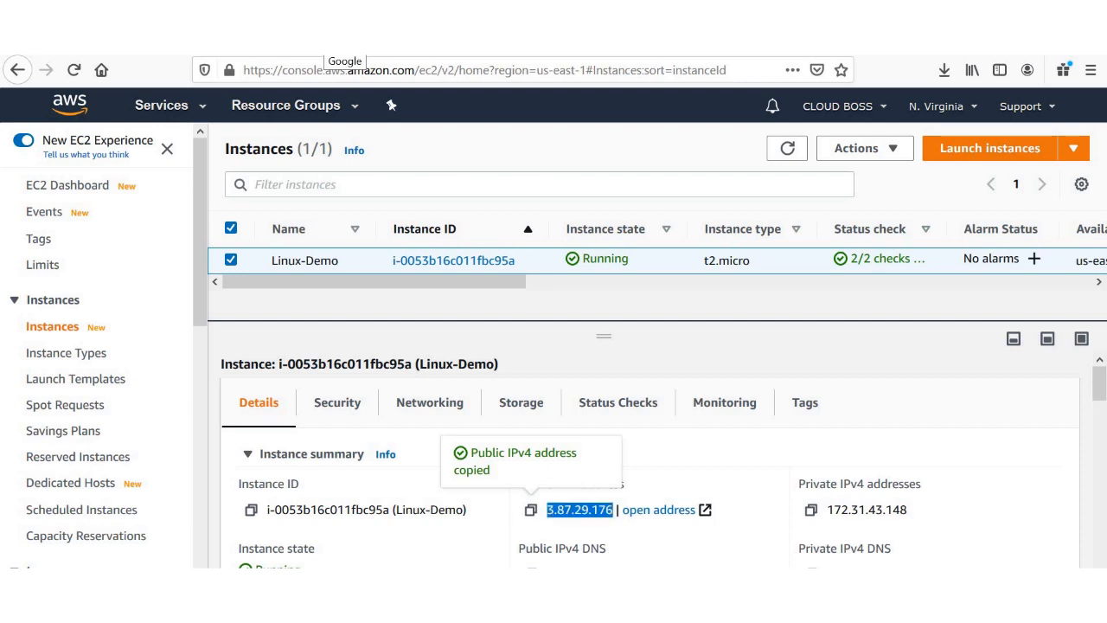
{"action": "left_click", "coordinate": [460, 348]}
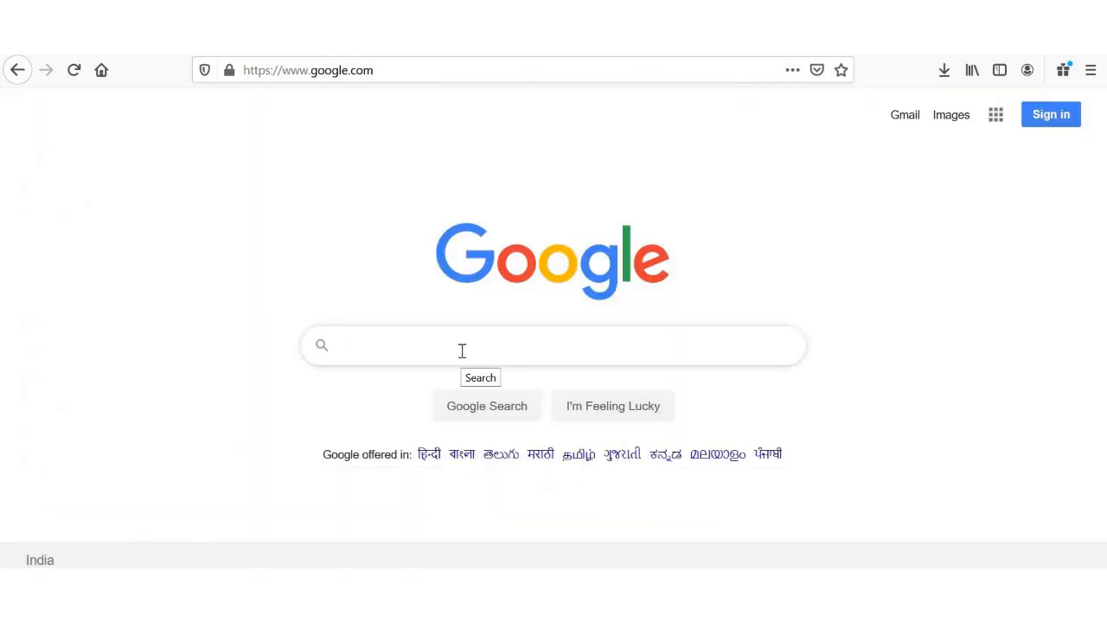
{"action": "left_click", "coordinate": [462, 350]}
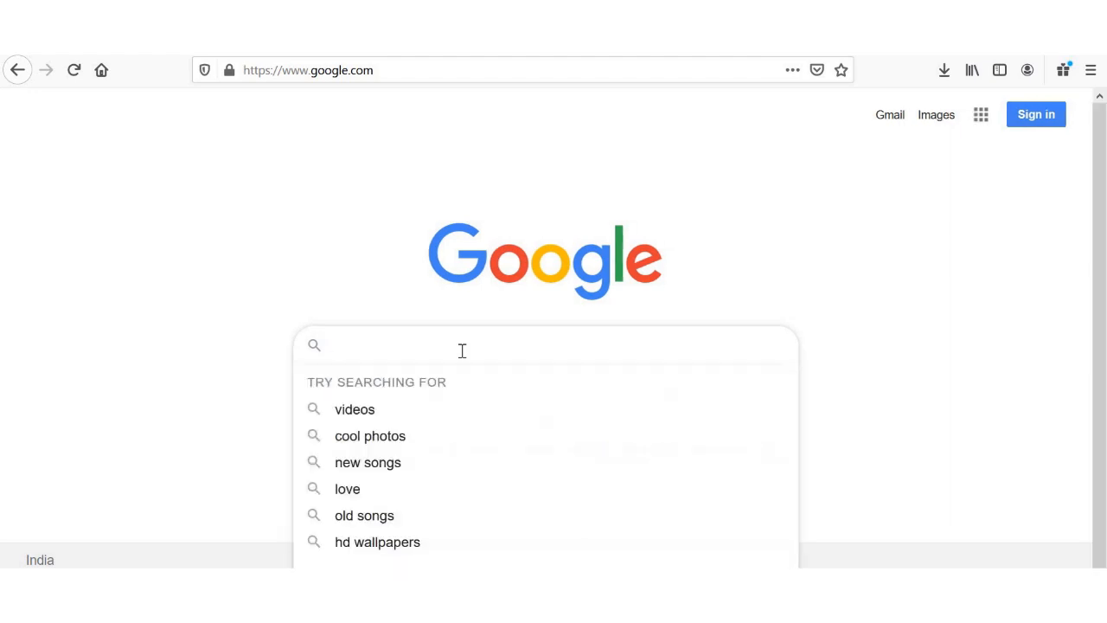
{"action": "type", "text": "putty"}
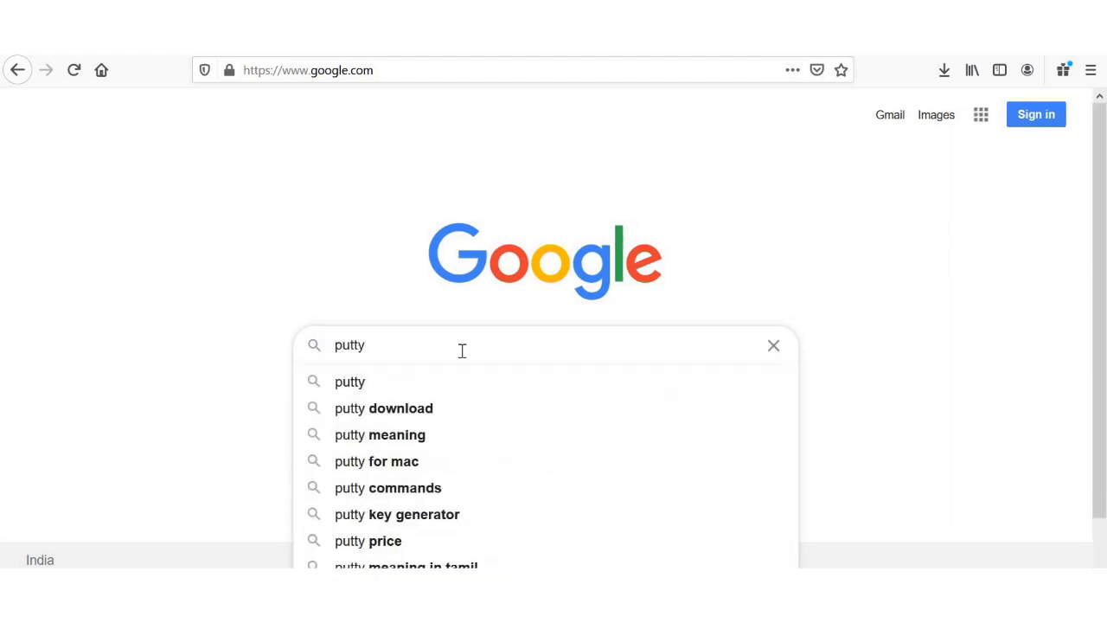
{"action": "key", "text": "Return"}
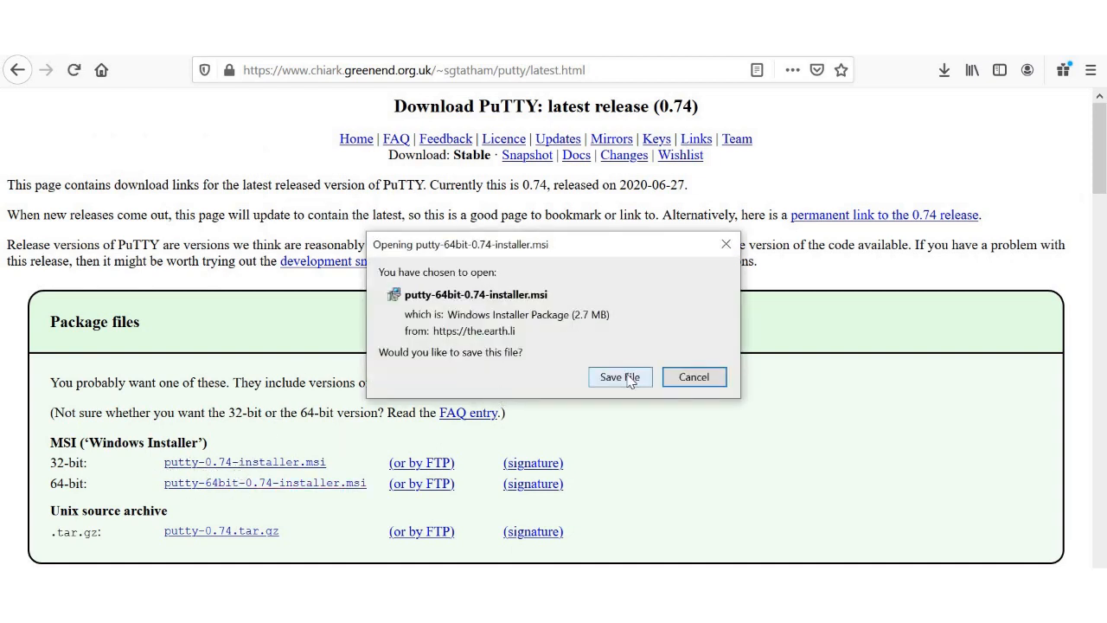
{"action": "left_click", "coordinate": [626, 372]}
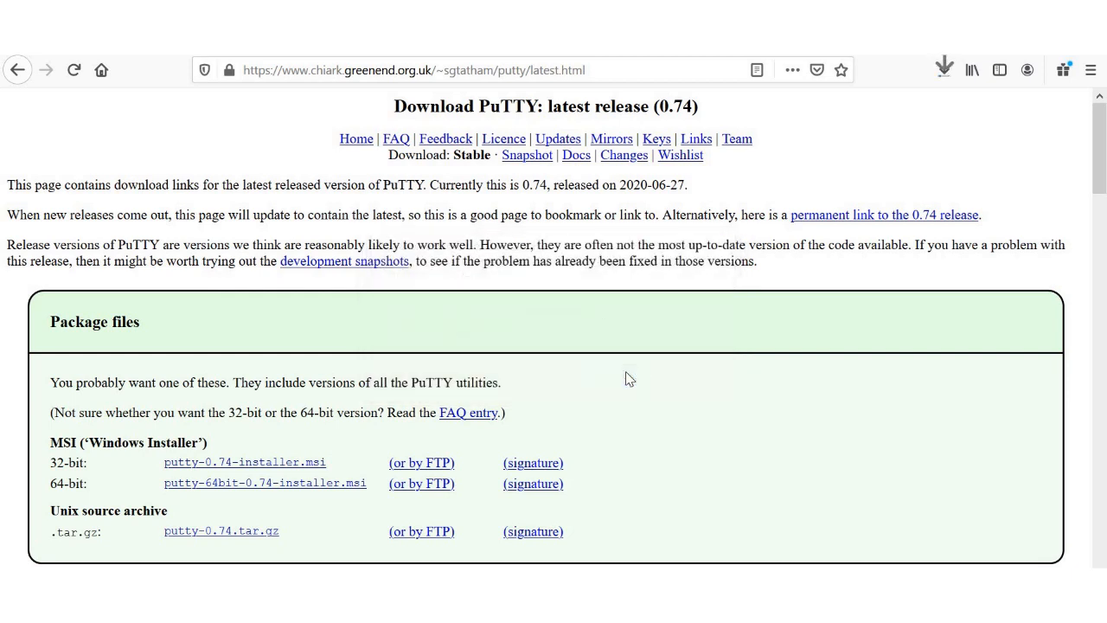
Step: Try to install PuTTY 0.74 (64-bit) from the downloaded installer, using the default folder C:\Program Files\PuTTY\, and exit the setup wizard
{"action": "left_click", "coordinate": [943, 72]}
{"action": "left_click", "coordinate": [943, 69]}
{"action": "left_click", "coordinate": [717, 122]}
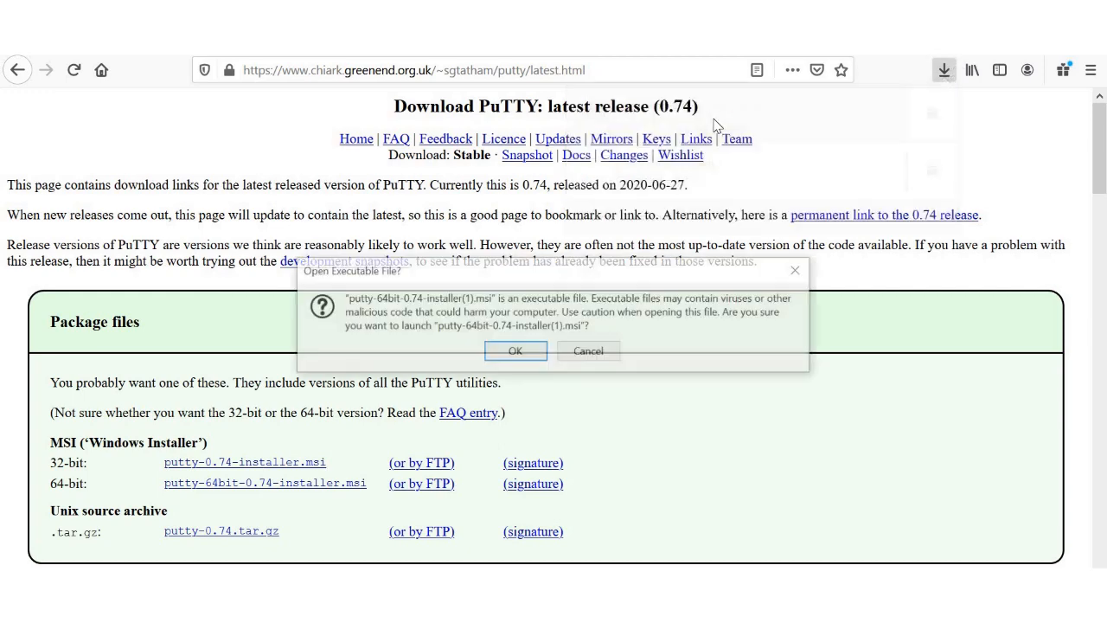
{"action": "left_click", "coordinate": [524, 349]}
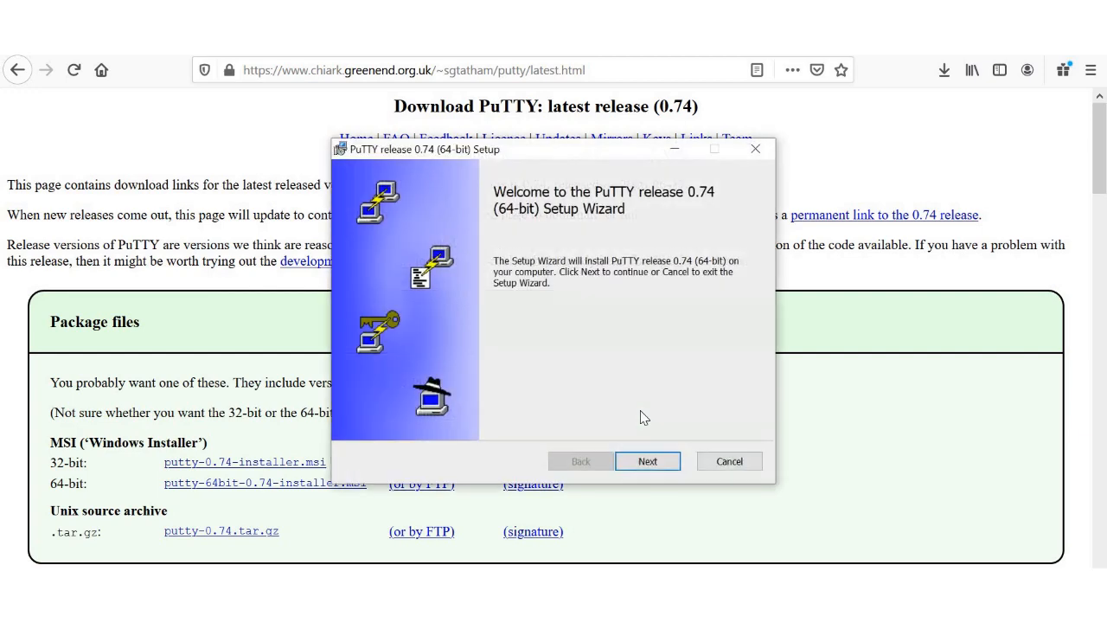
{"action": "left_click", "coordinate": [648, 459]}
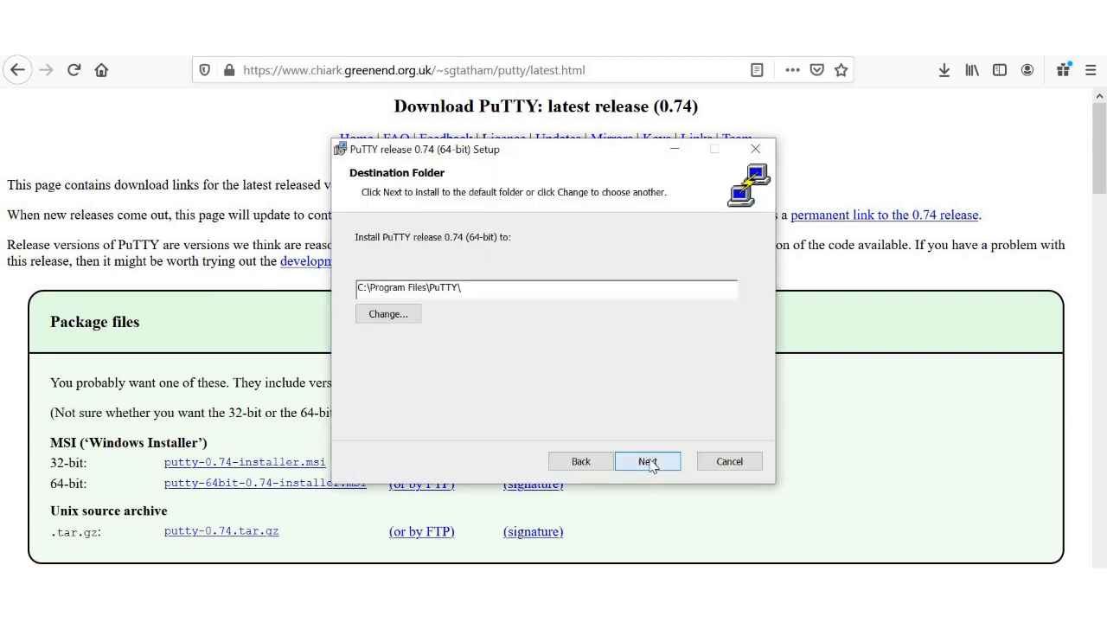
{"action": "left_click", "coordinate": [647, 461]}
{"action": "left_click", "coordinate": [650, 463]}
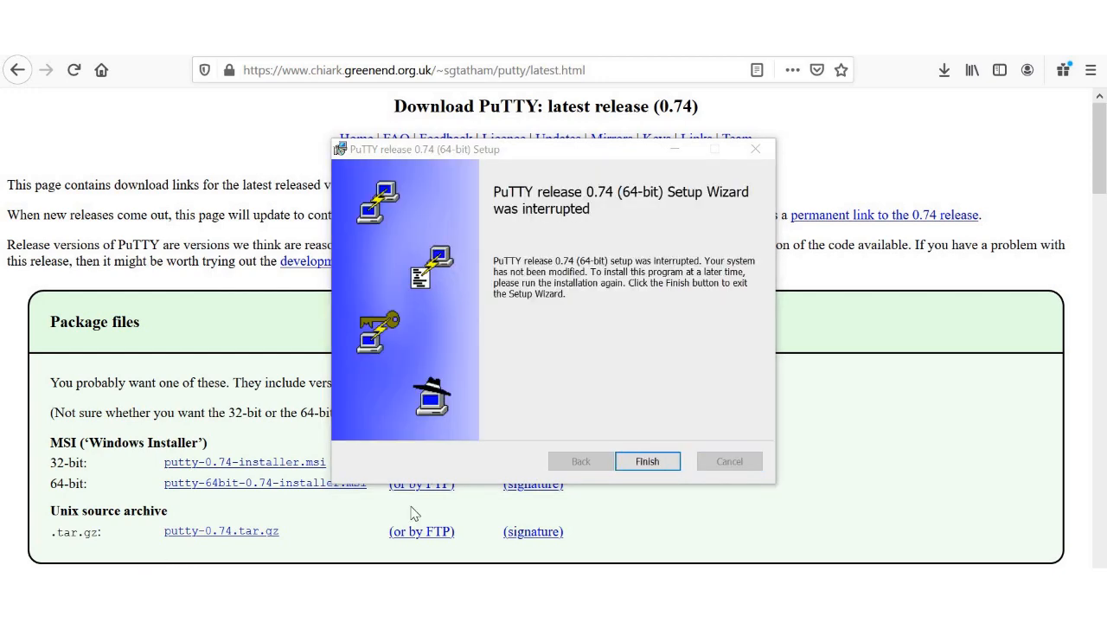
{"action": "left_click", "coordinate": [644, 466]}
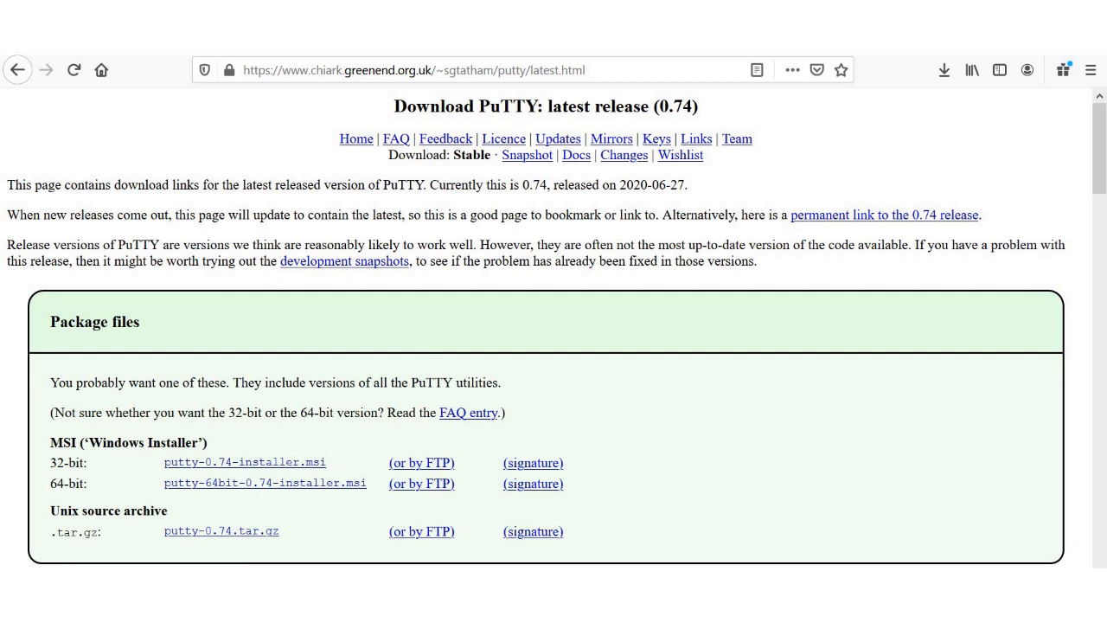
{"action": "key", "text": "super+s"}
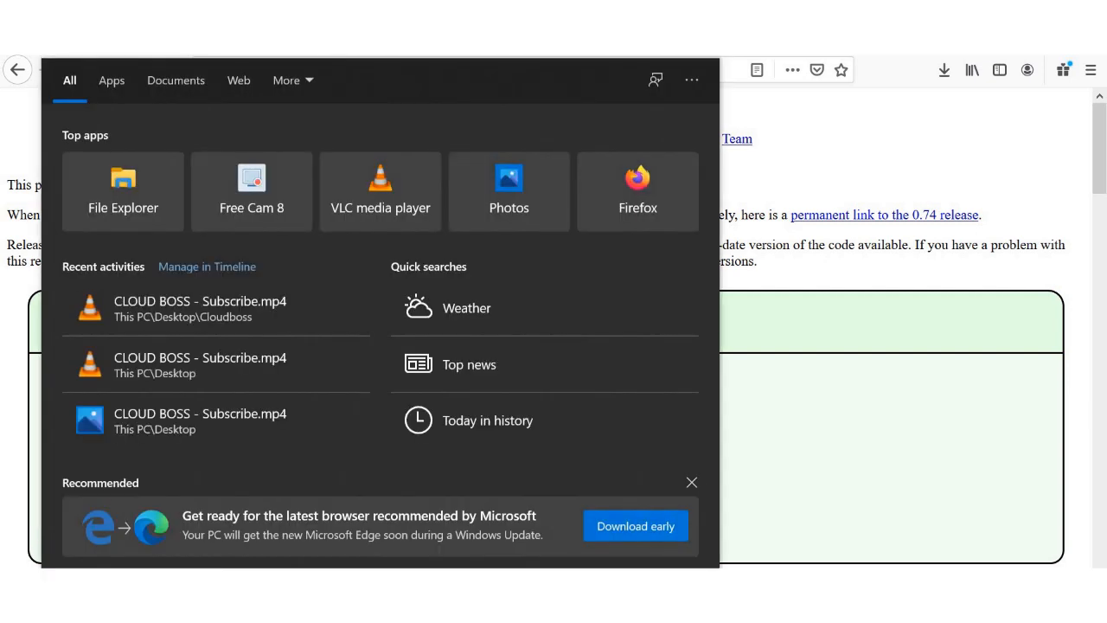
{"action": "type", "text": "p"}
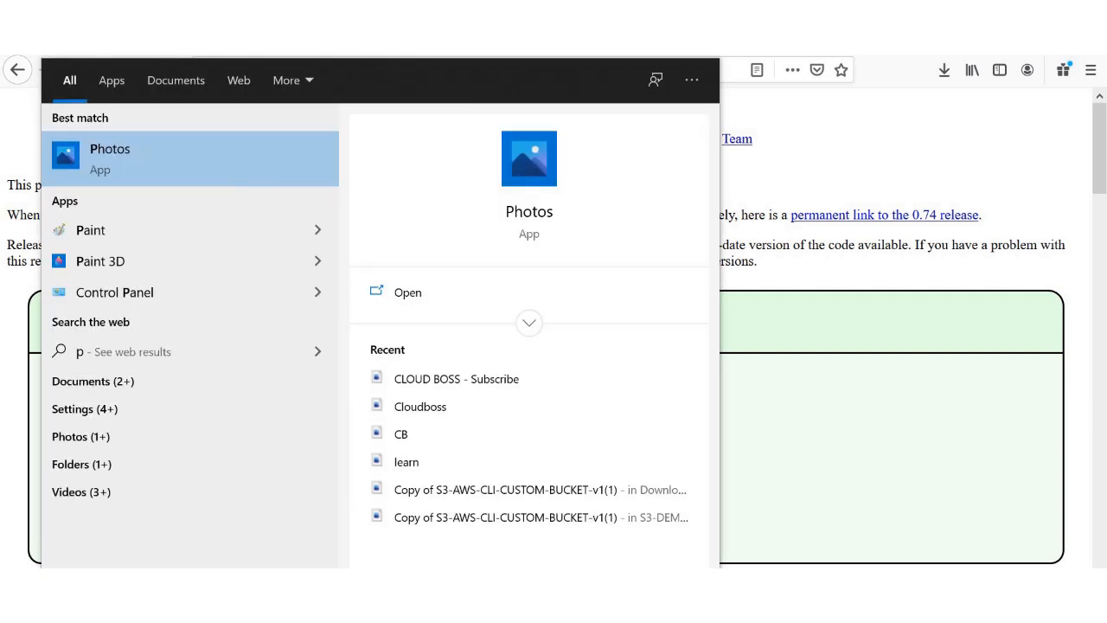
{"action": "type", "text": "utt"}
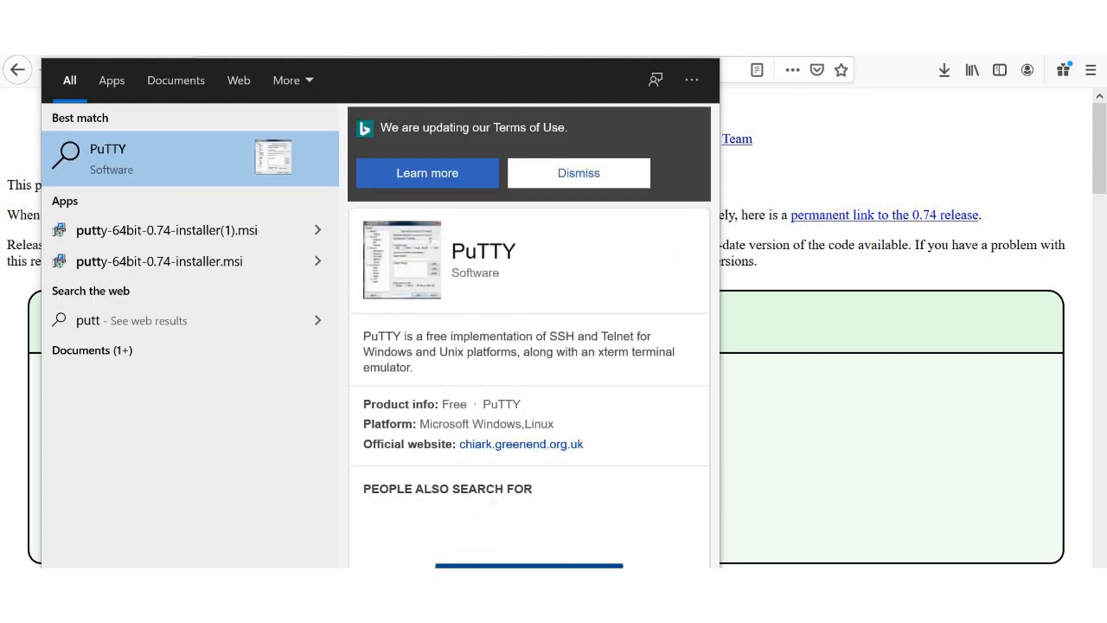
{"action": "key", "text": "BackSpace"}
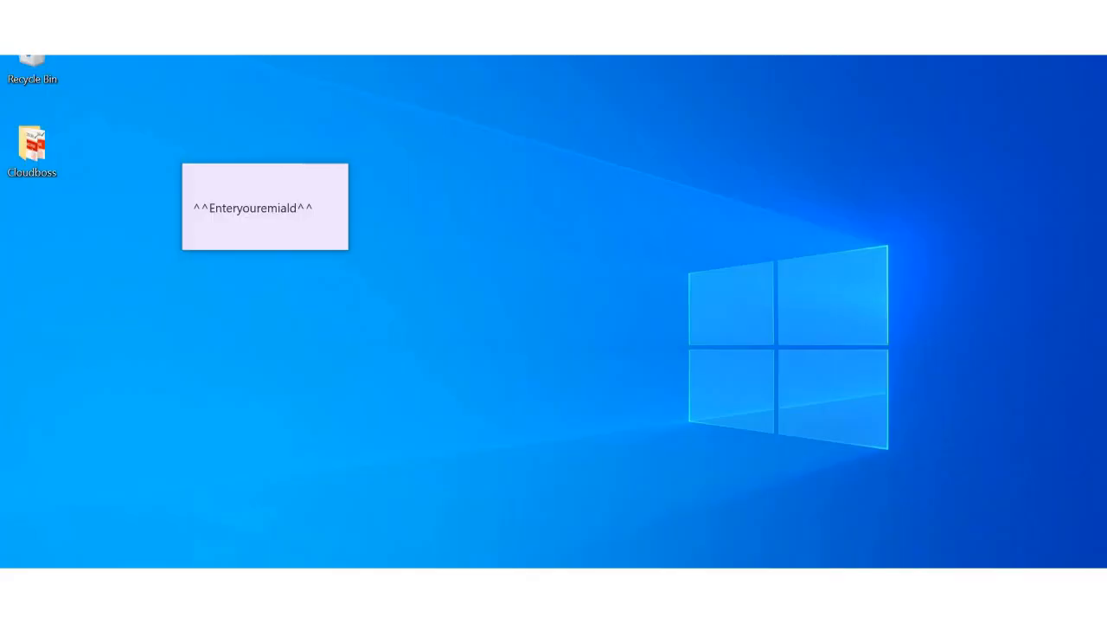
Step: Search Windows for PuTTY and launch the PuTTY app
{"action": "key", "text": "super"}
{"action": "type", "text": "putt"}
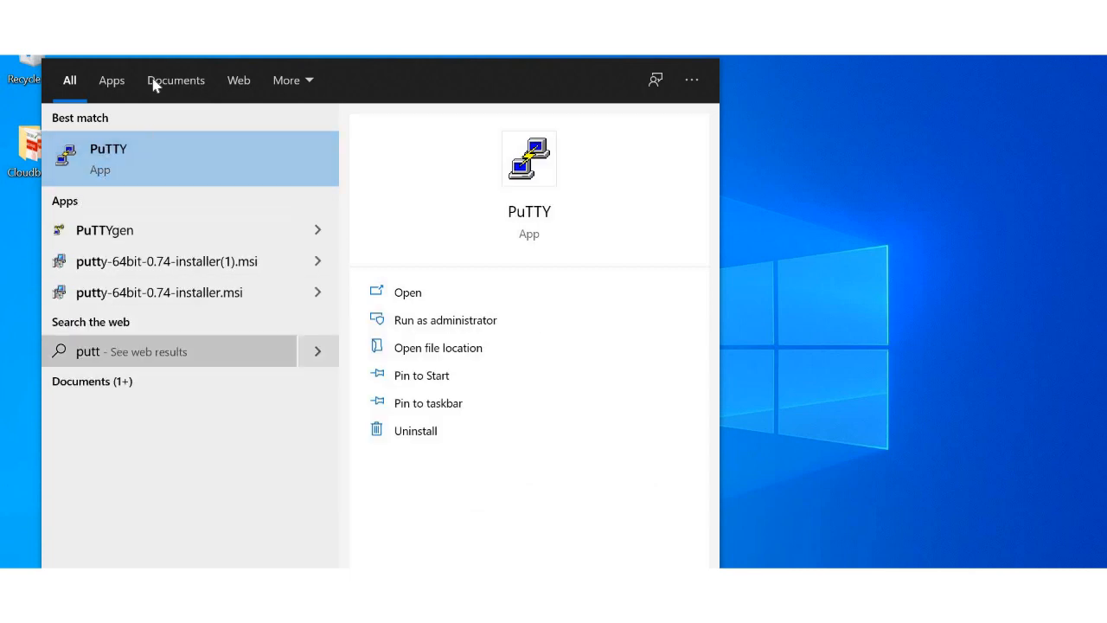
{"action": "left_click", "coordinate": [149, 153]}
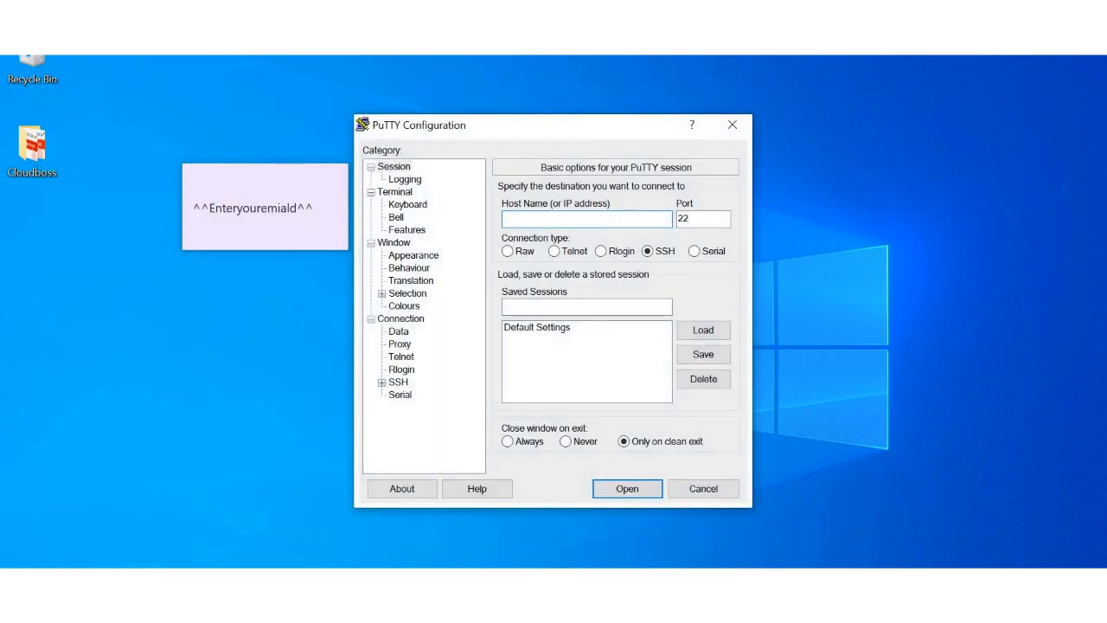
Step: Find PuTTYgen through the Windows search and launch it alongside PuTTY
{"action": "key", "text": "alt+Tab"}
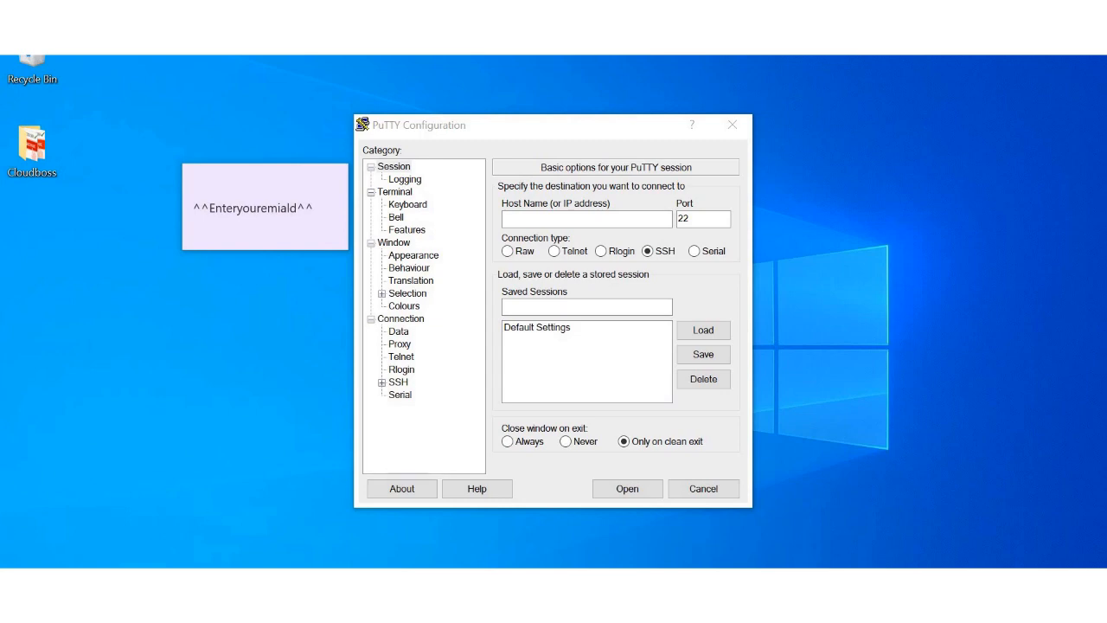
{"action": "key", "text": "super"}
{"action": "type", "text": "puut"}
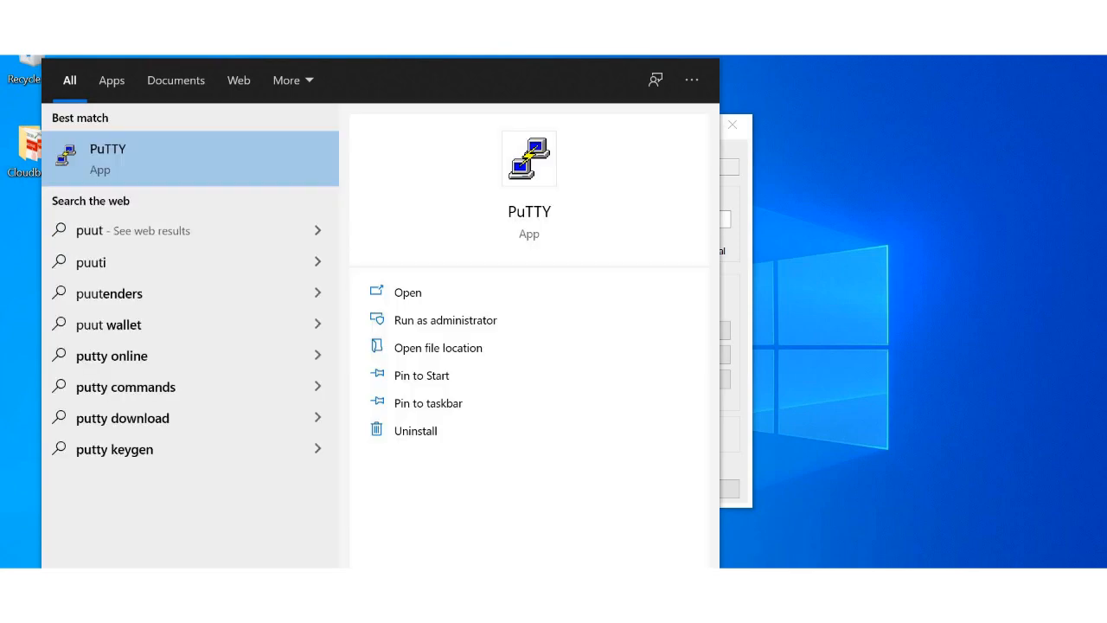
{"action": "key", "text": "BackSpace"}
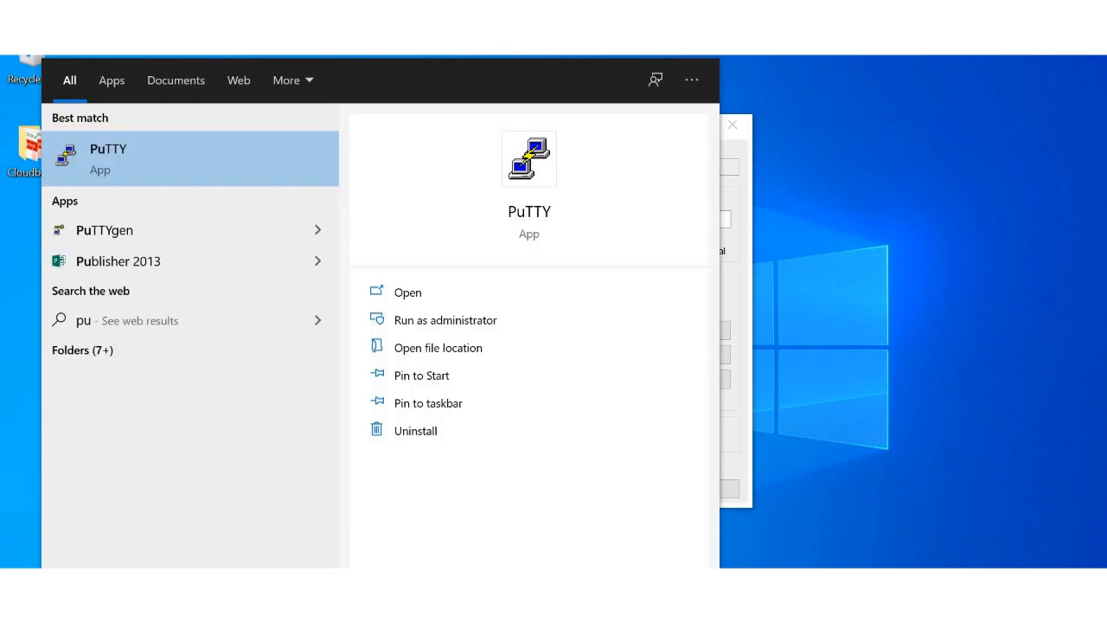
{"action": "type", "text": "t"}
{"action": "key", "text": "BackSpace"}
{"action": "left_click", "coordinate": [130, 237]}
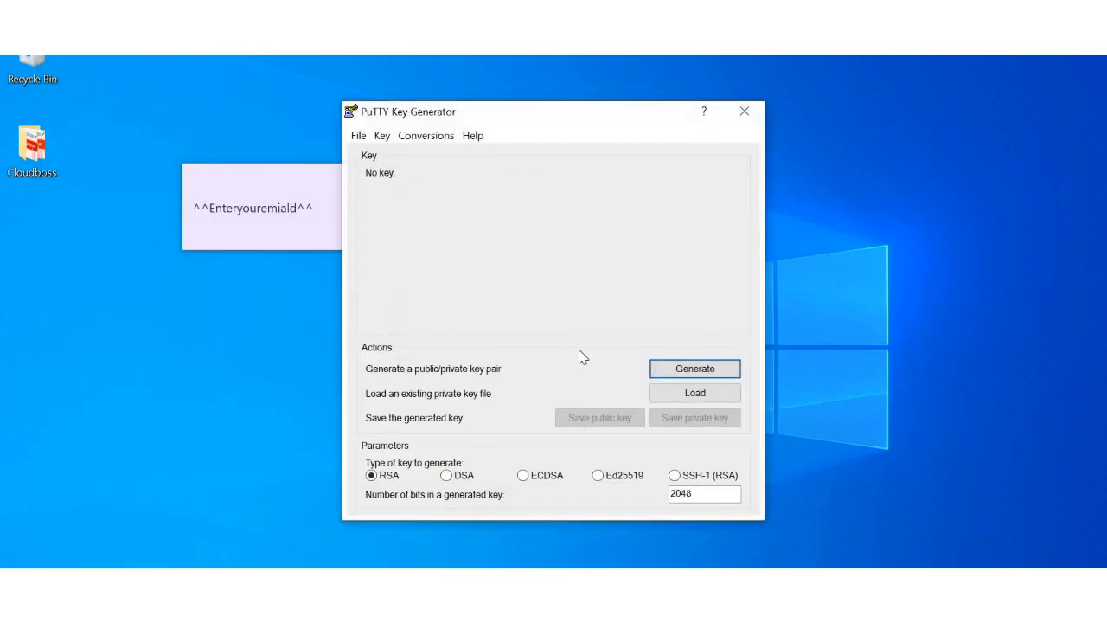
Step: Load the existing private key file cloudbossadmin.pem from Downloads into PuTTYgen, listing all file types, and dismiss the import notice
{"action": "left_click", "coordinate": [687, 396]}
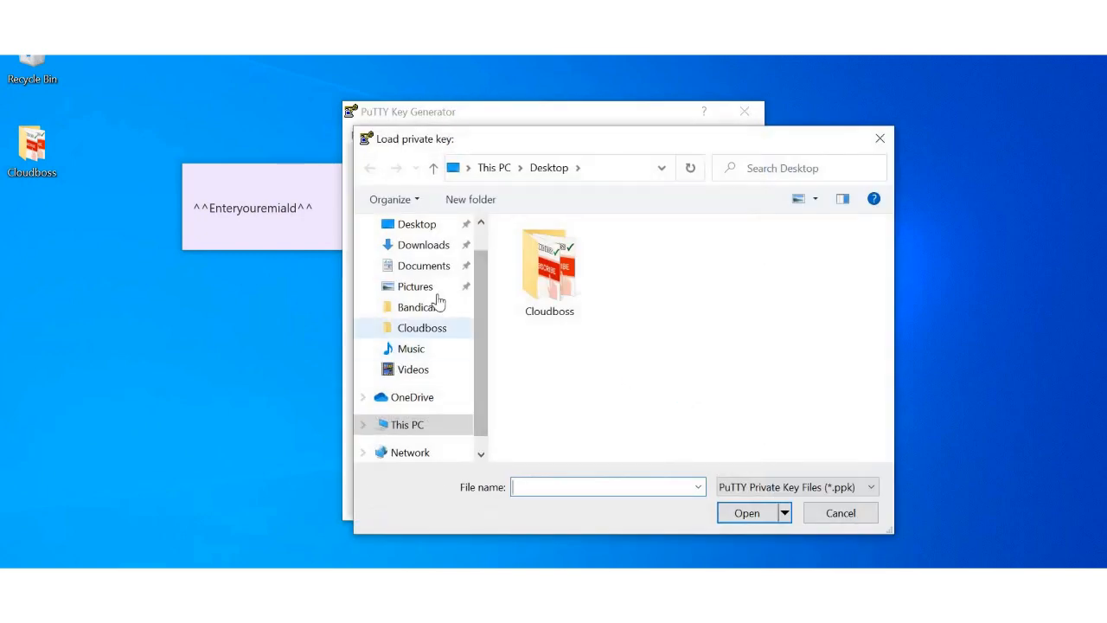
{"action": "left_click", "coordinate": [422, 246]}
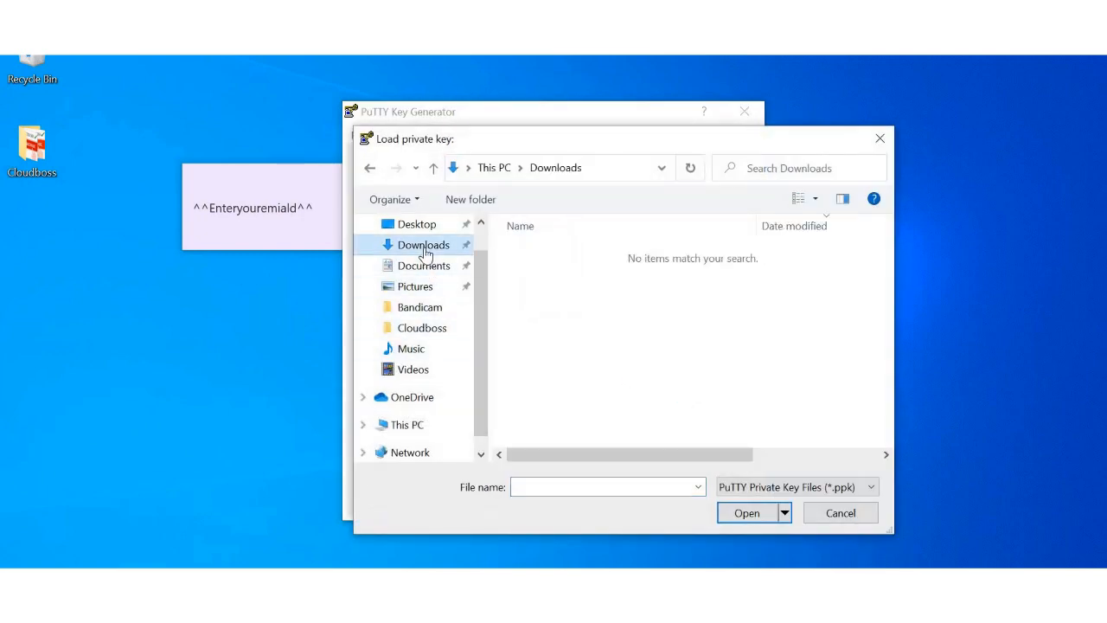
{"action": "left_click", "coordinate": [800, 489]}
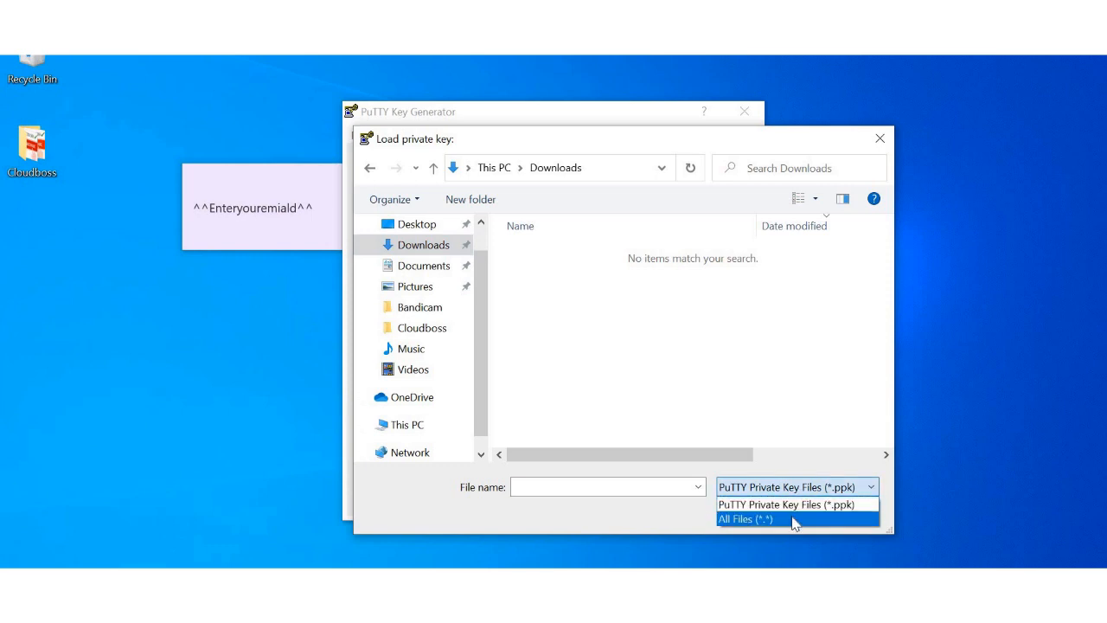
{"action": "left_click", "coordinate": [793, 520]}
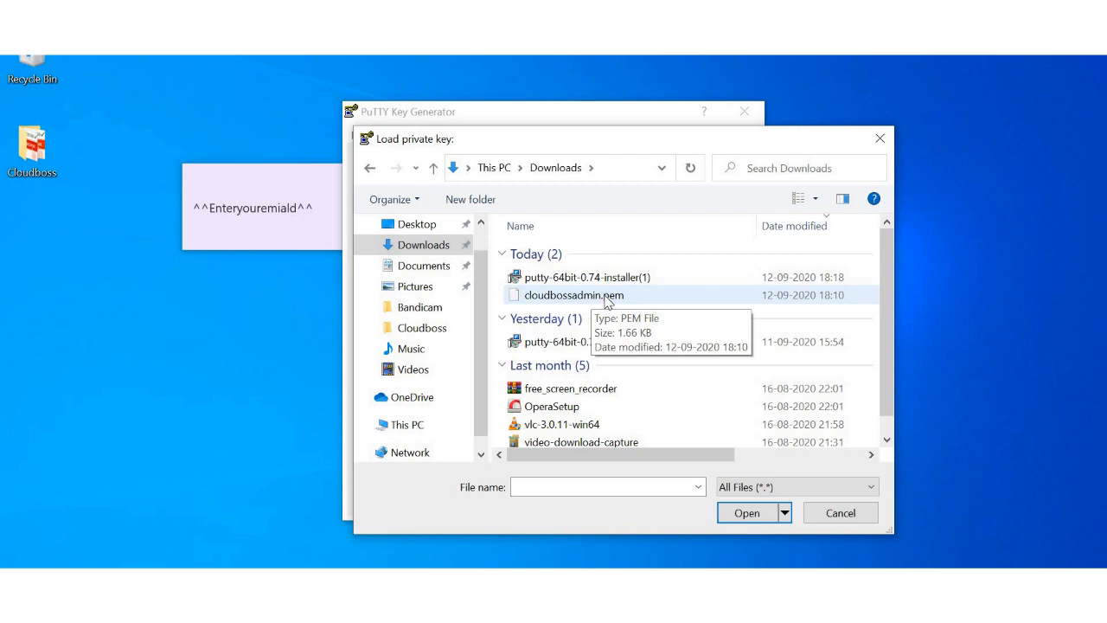
{"action": "left_click", "coordinate": [608, 296]}
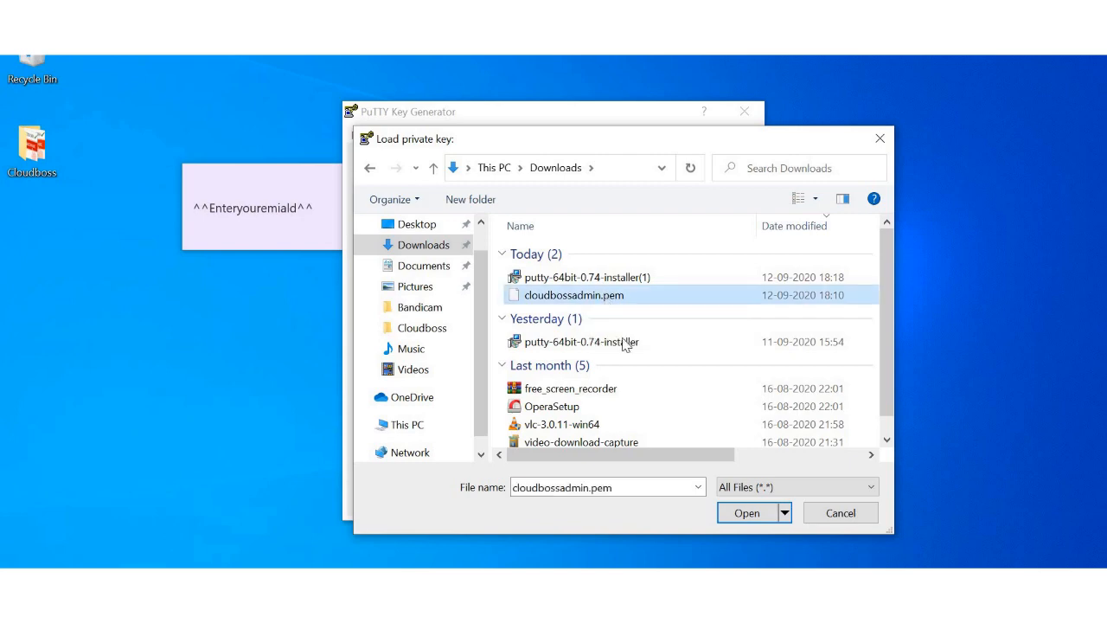
{"action": "left_click", "coordinate": [736, 512]}
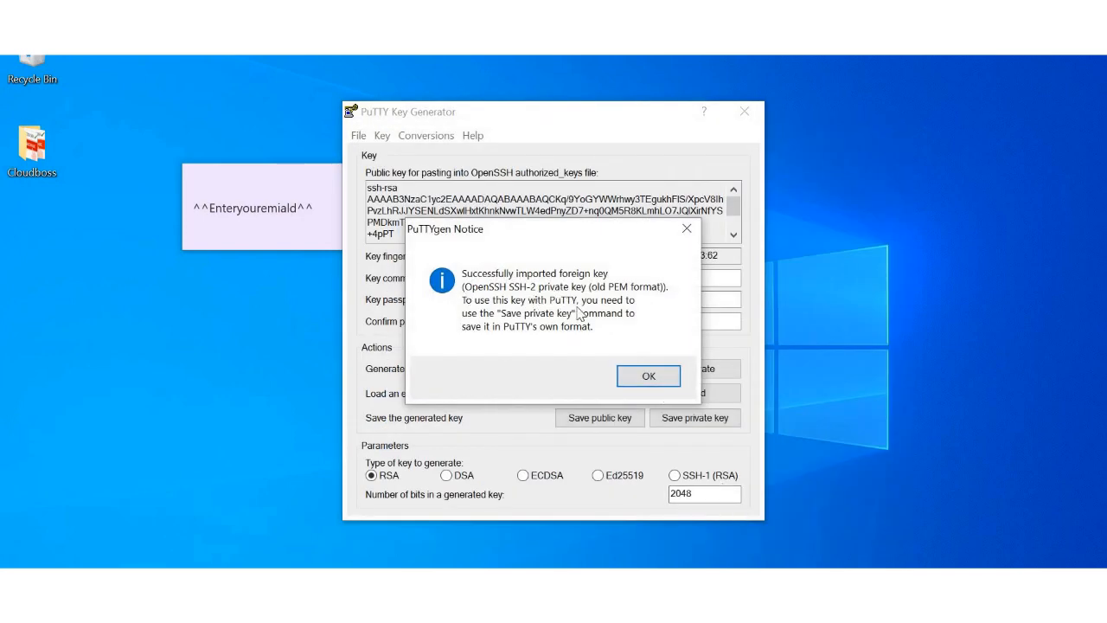
{"action": "left_click", "coordinate": [654, 374]}
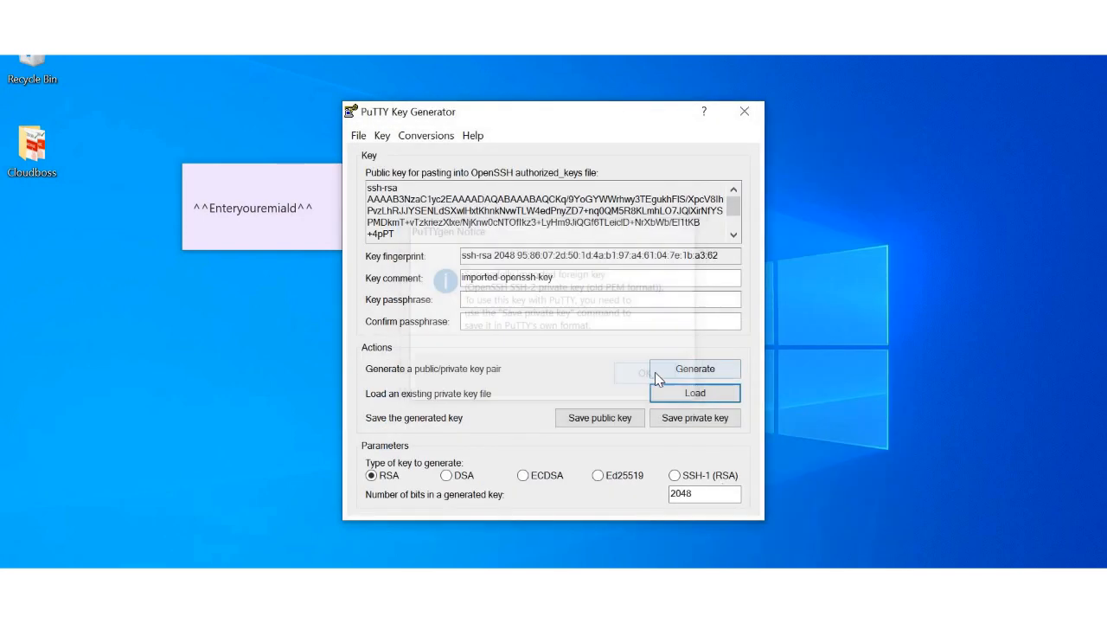
Step: Save the private key without a passphrase as cloudbossadminppk in Downloads, in PuTTY private key format, and close PuTTYgen
{"action": "left_click", "coordinate": [692, 418]}
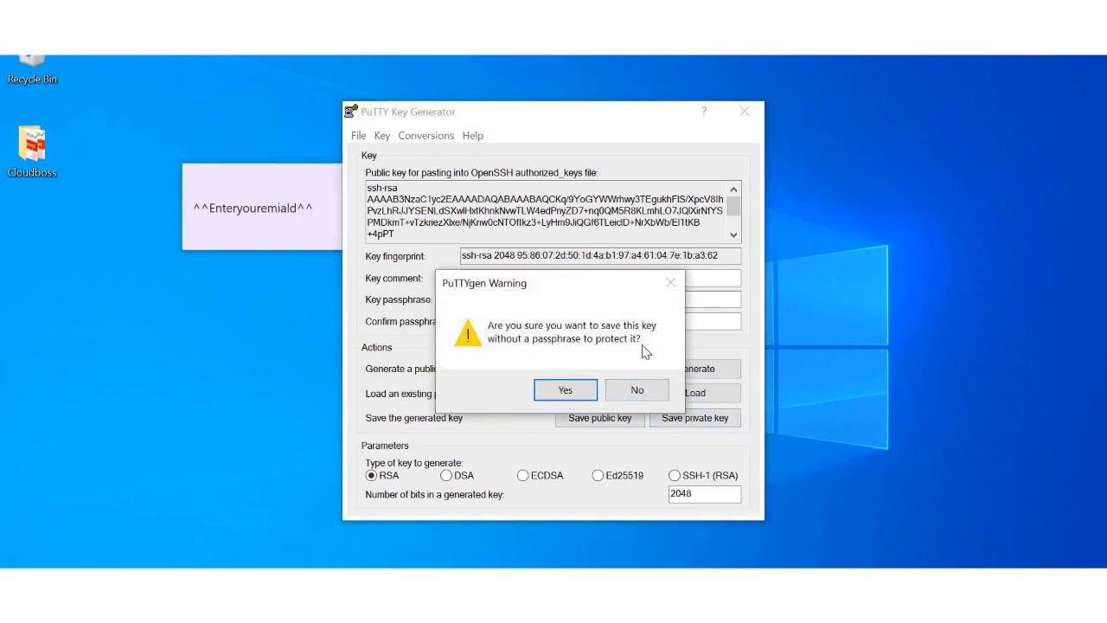
{"action": "left_click", "coordinate": [588, 390]}
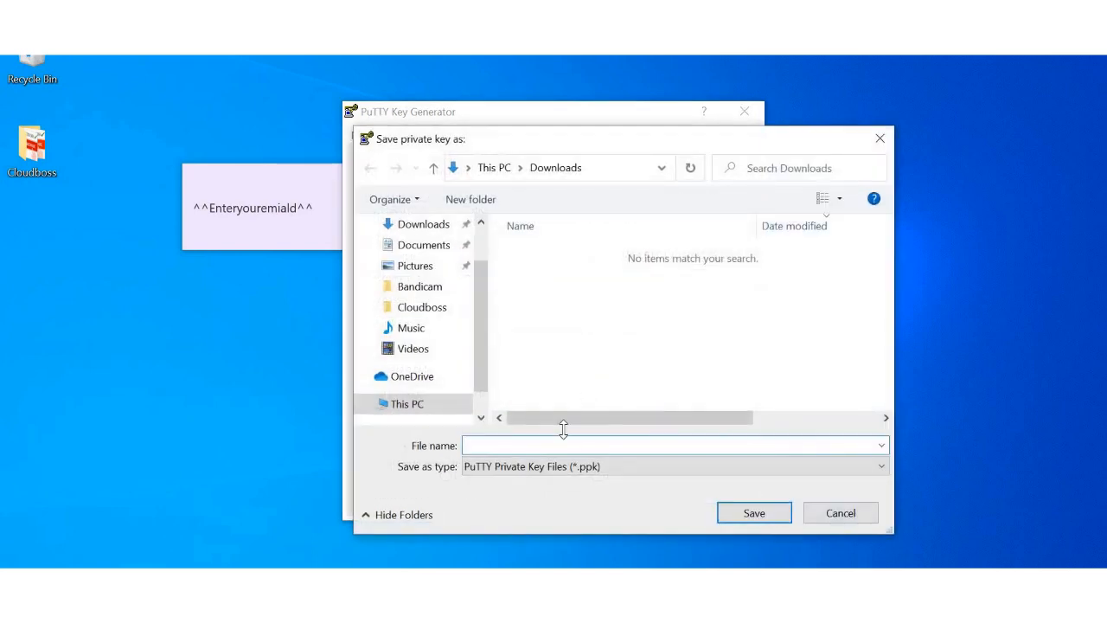
{"action": "type", "text": "c"}
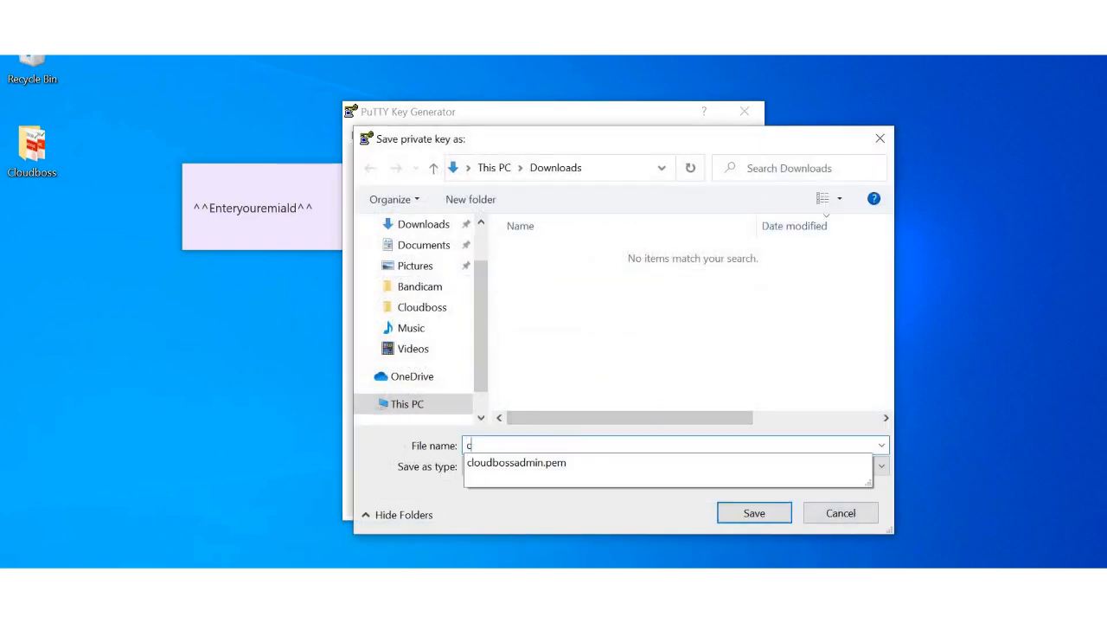
{"action": "type", "text": "lous"}
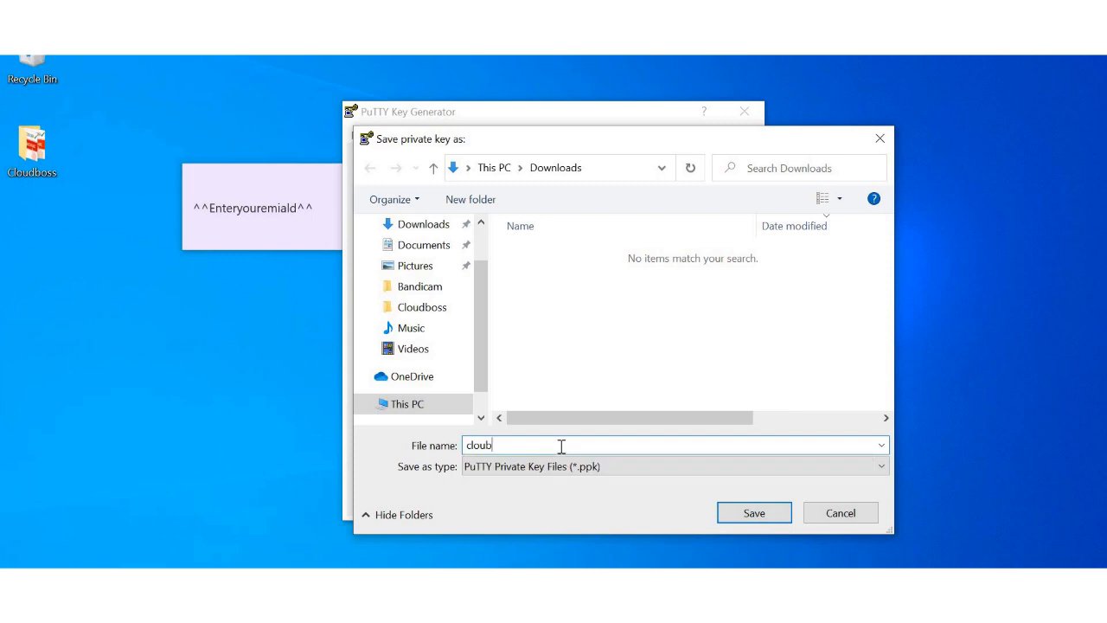
{"action": "key", "text": "BackSpace"}
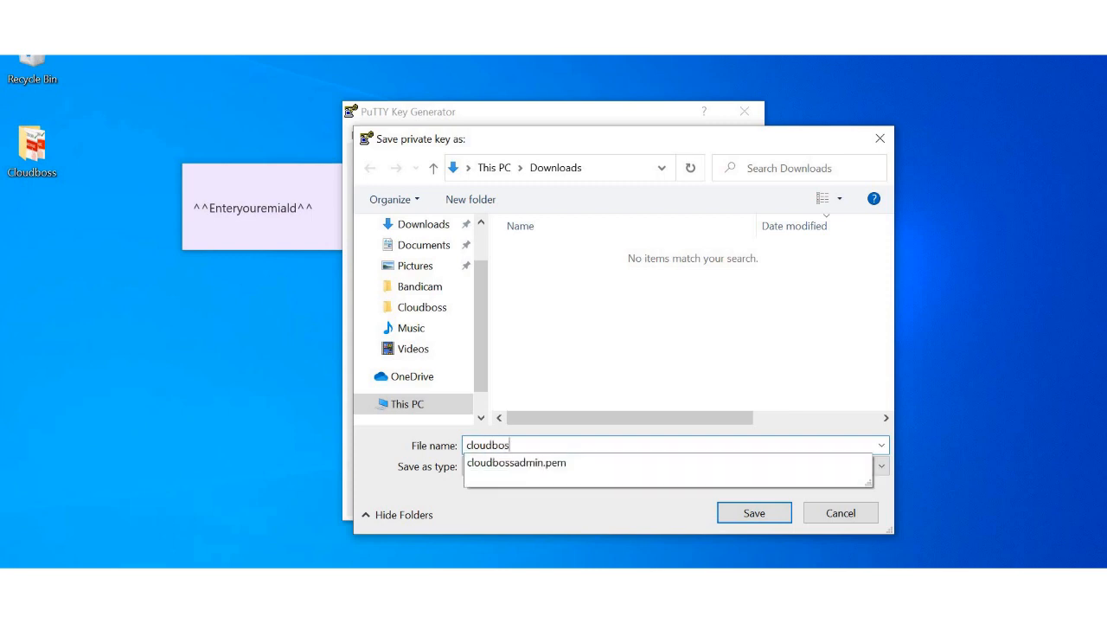
{"action": "type", "text": "dbossadminppk"}
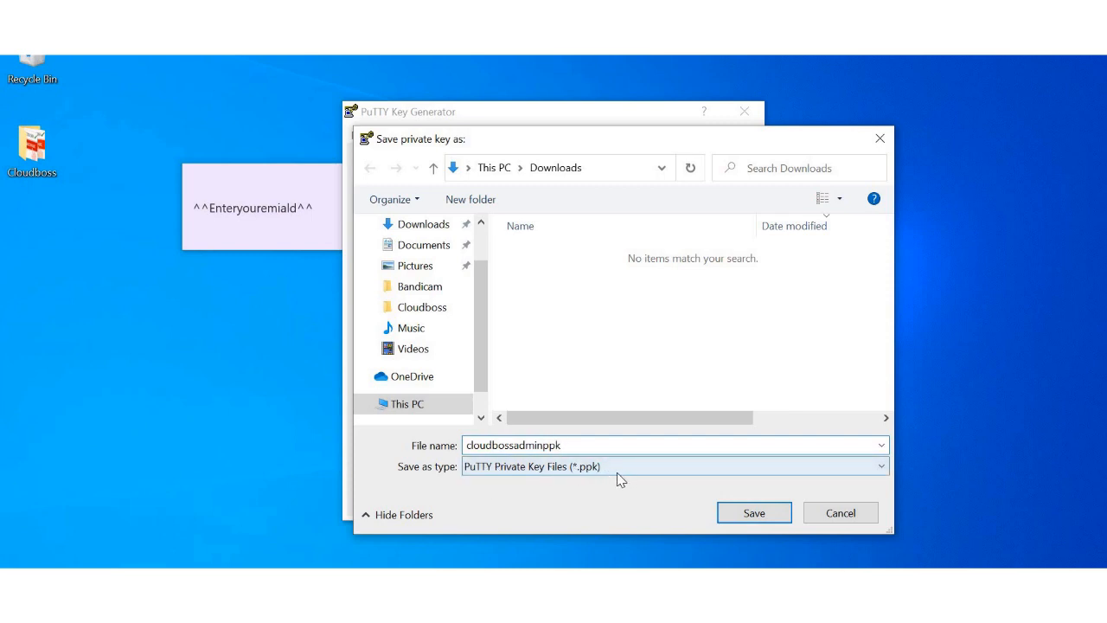
{"action": "left_click", "coordinate": [755, 515]}
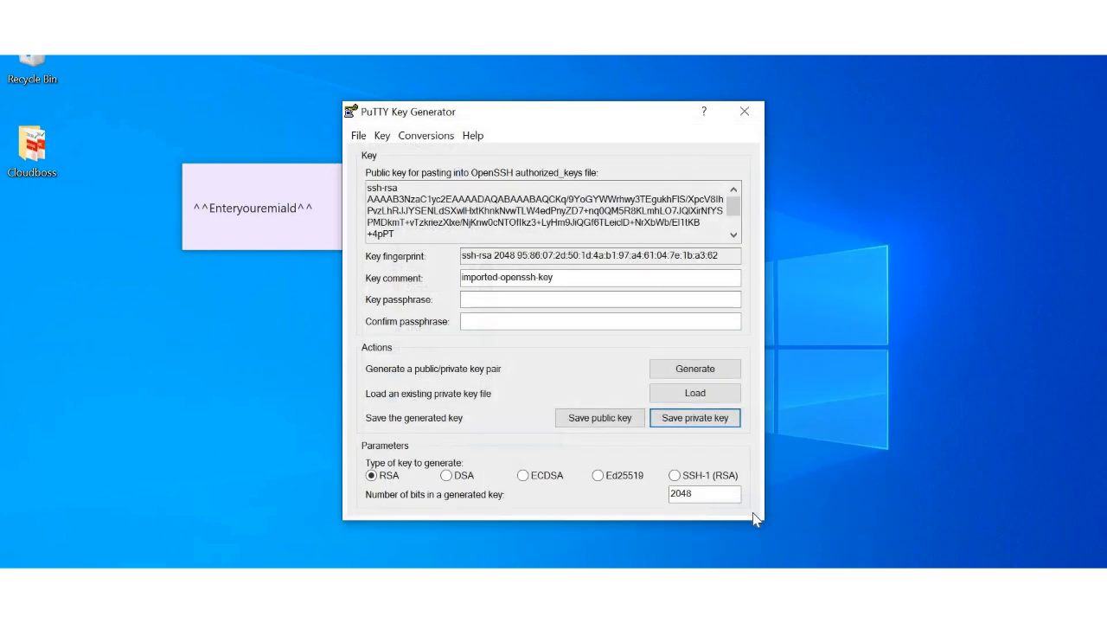
{"action": "left_click", "coordinate": [746, 113]}
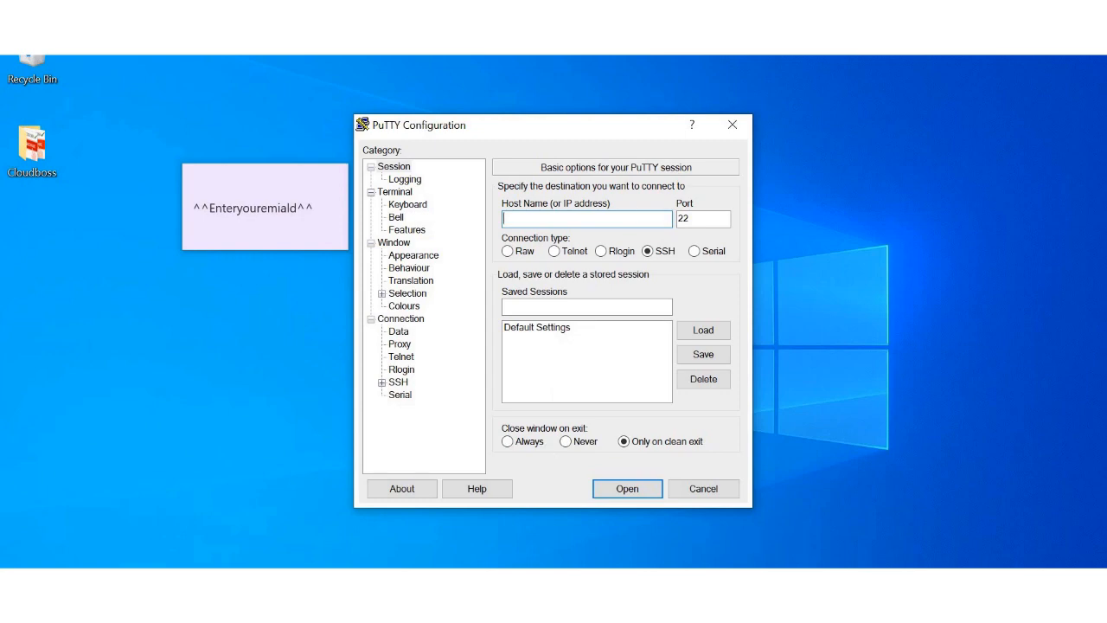
Step: Copy the public IPv4 address of Linux-Demo from the EC2 console and enter 3.87.29.176 as the host name in PuTTY
{"action": "mouse_move", "coordinate": [662, 566]}
{"action": "left_click", "coordinate": [764, 531]}
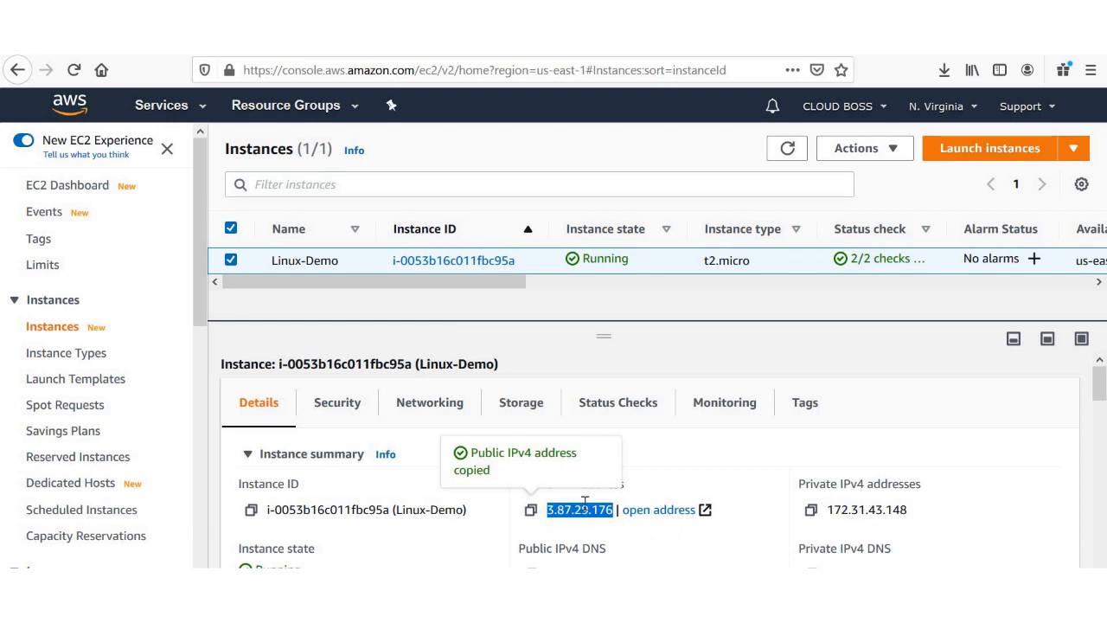
{"action": "left_click", "coordinate": [584, 505]}
{"action": "left_click_drag", "start_coordinate": [613, 509], "coordinate": [545, 510]}
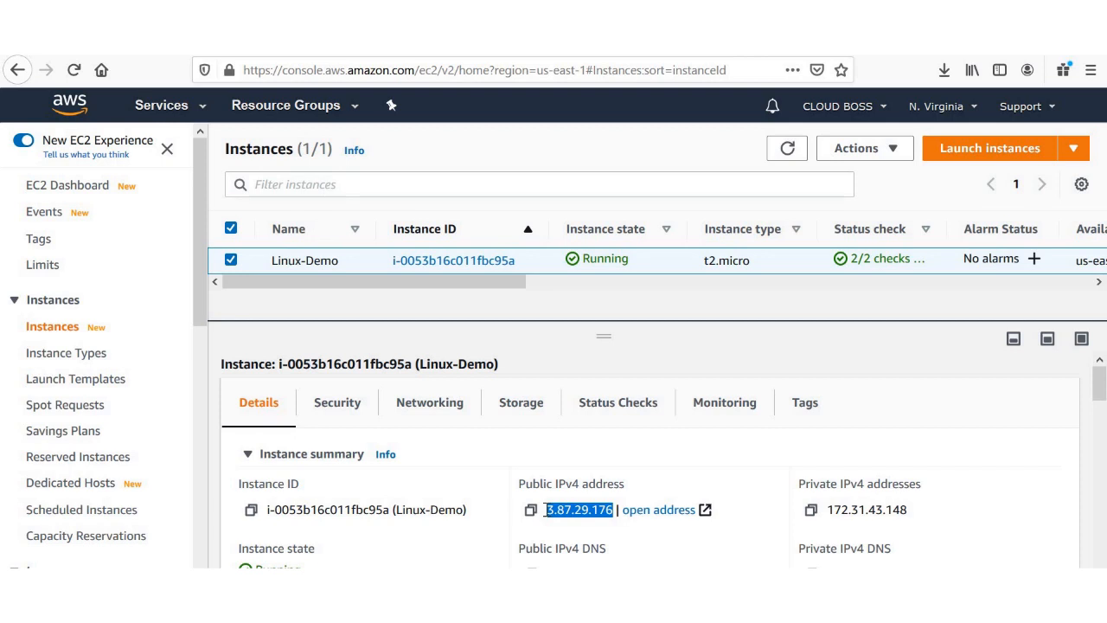
{"action": "left_click", "coordinate": [530, 509]}
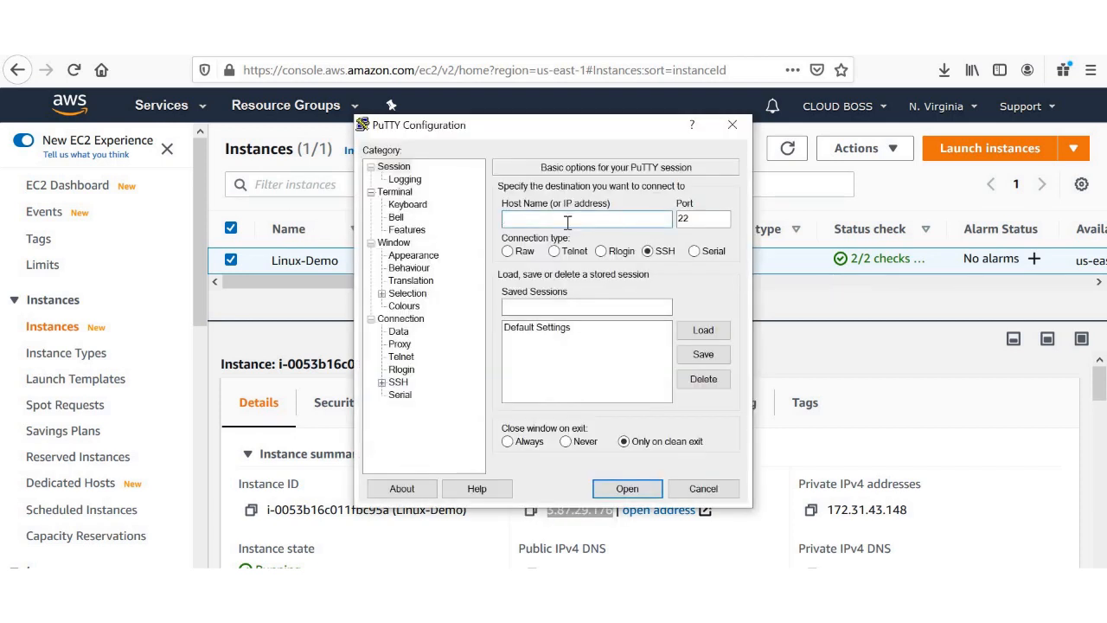
{"action": "key", "text": "ctrl+v"}
{"action": "left_click", "coordinate": [86, 609]}
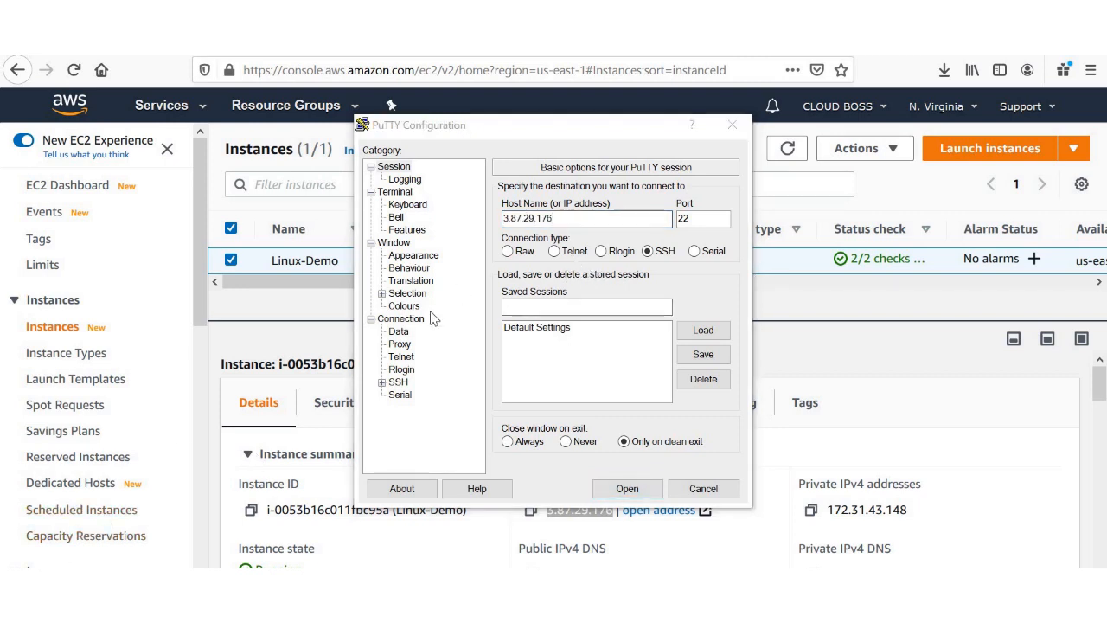
Step: Set cloudbossadminppk from Downloads as the private key file for SSH authentication and open the PuTTY session
{"action": "left_click", "coordinate": [381, 382]}
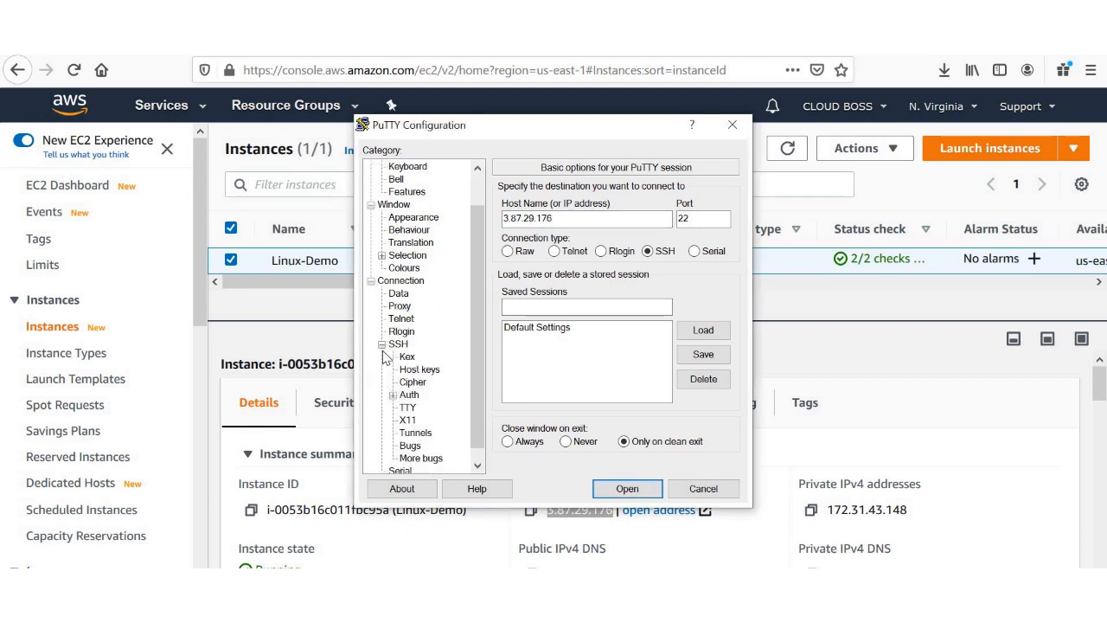
{"action": "left_click", "coordinate": [409, 395]}
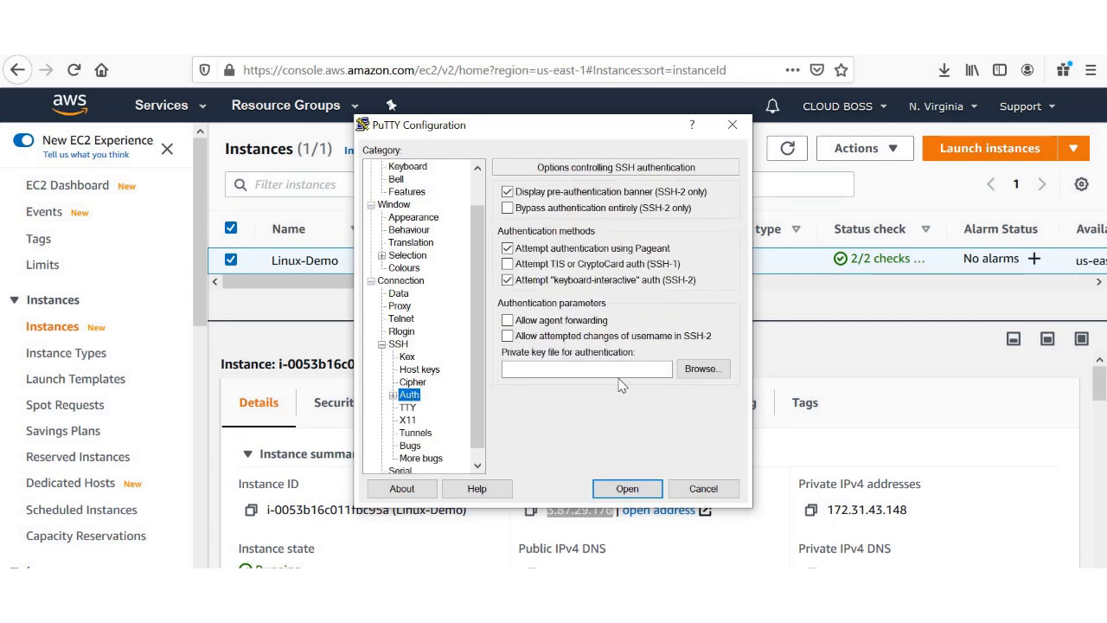
{"action": "left_click", "coordinate": [714, 371]}
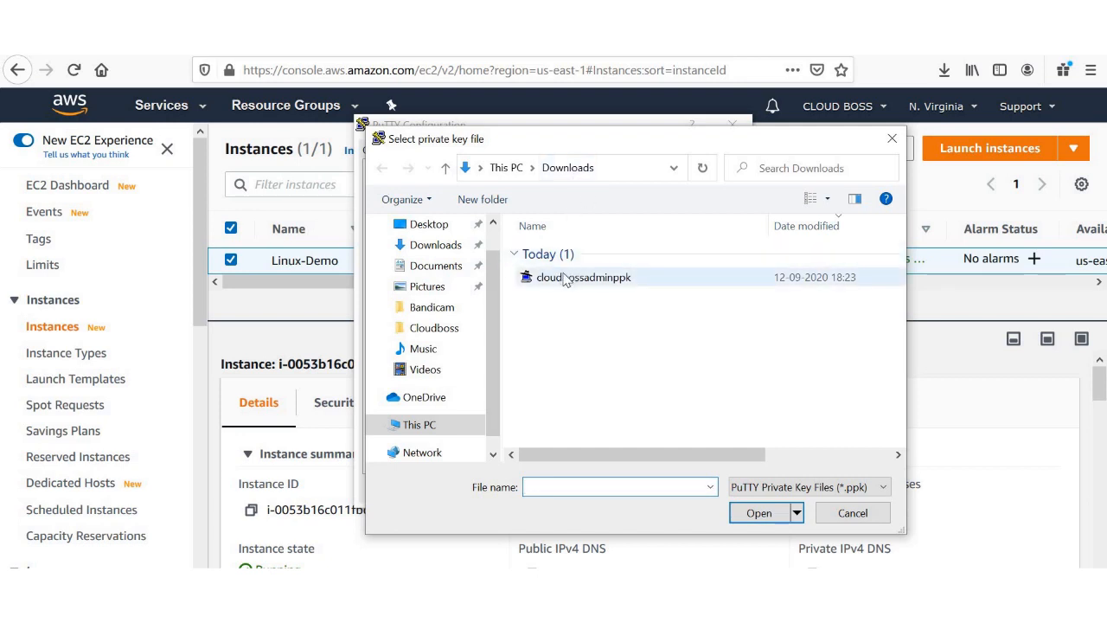
{"action": "left_click", "coordinate": [621, 278]}
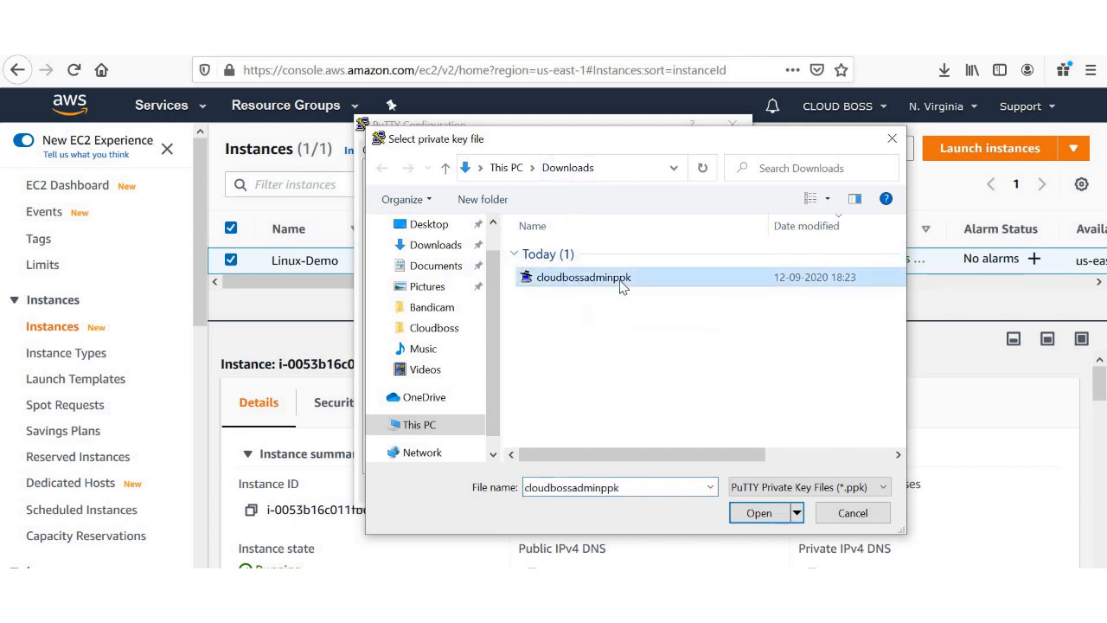
{"action": "left_click", "coordinate": [753, 513]}
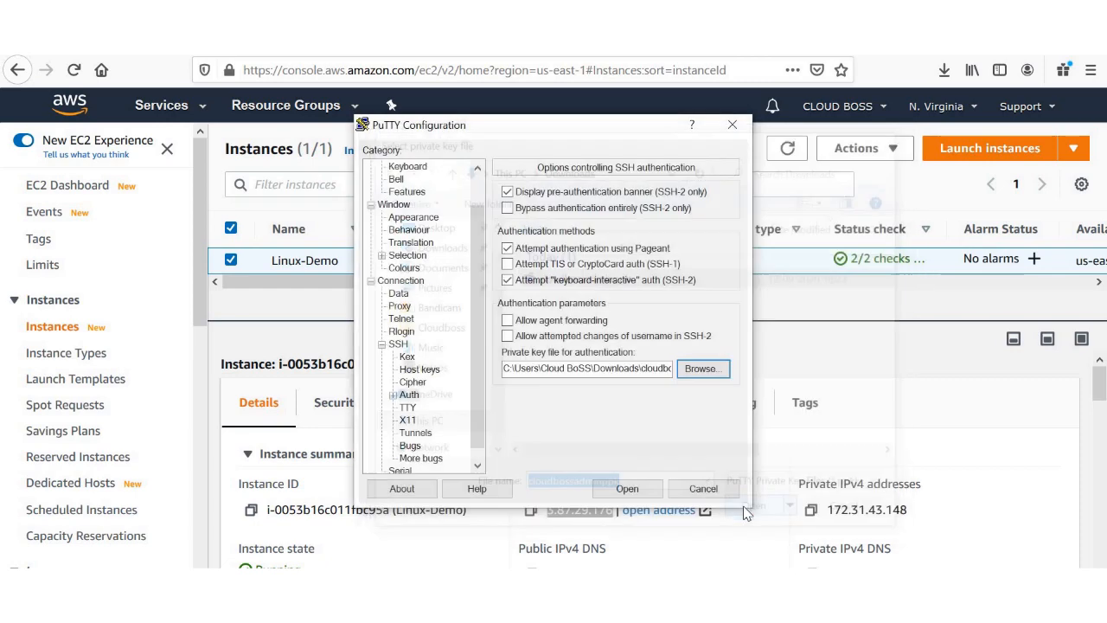
{"action": "left_click", "coordinate": [630, 489]}
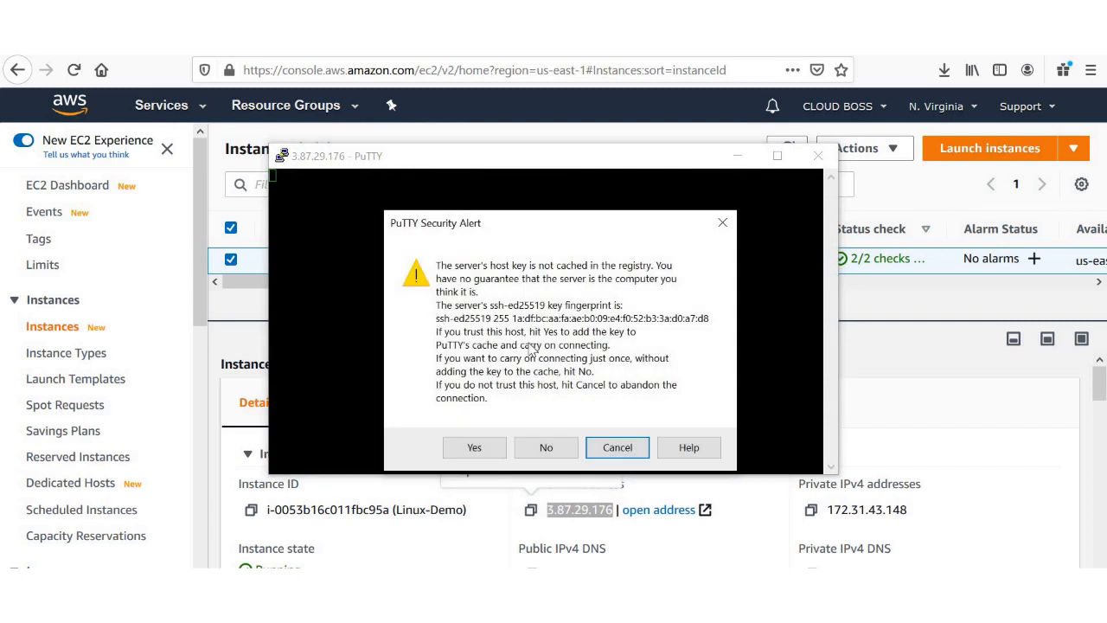
Step: Trust the server's host key, adding it to PuTTY's cache, and log in to the instance as ubuntu
{"action": "left_click", "coordinate": [478, 448]}
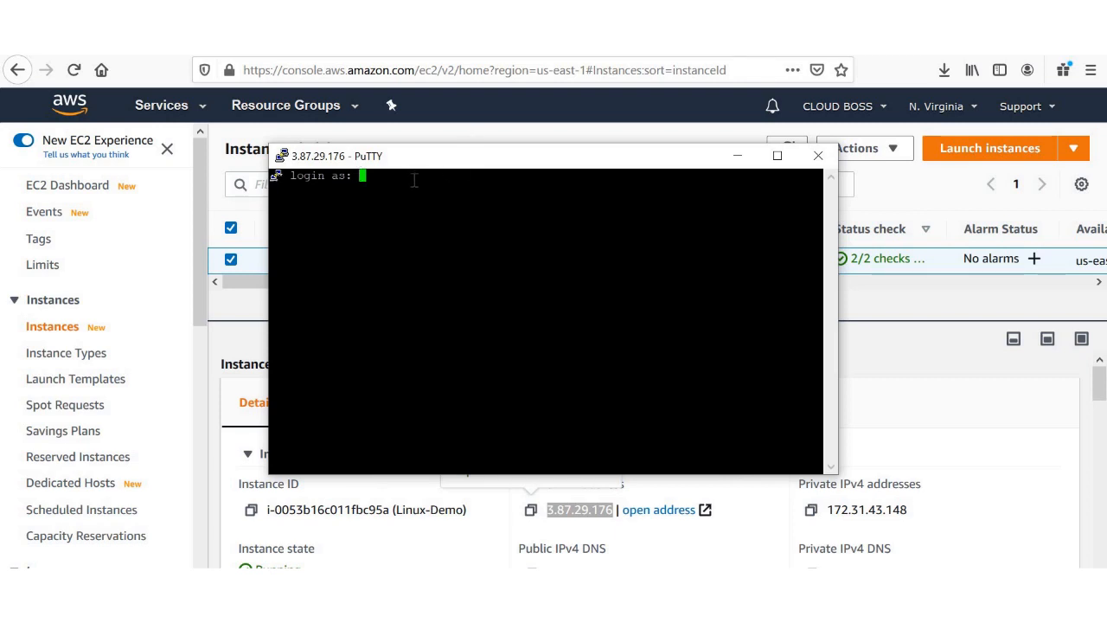
{"action": "type", "text": "ubuntu"}
{"action": "key", "text": "Return"}
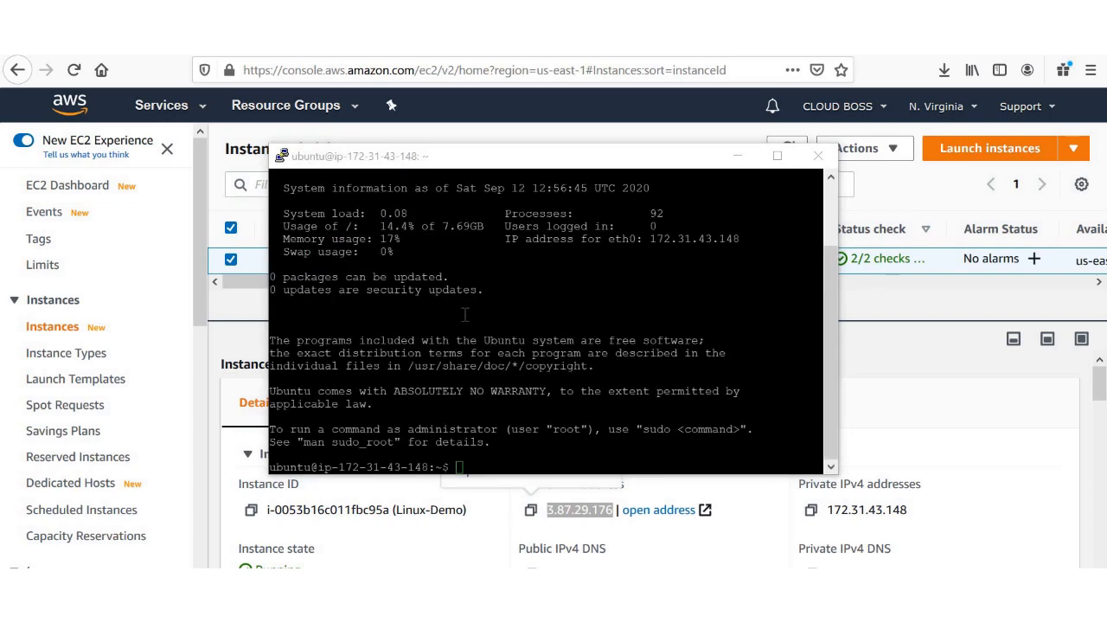
Step: Enlarge the terminal window and switch to the root user with sudo su -
{"action": "left_click", "coordinate": [778, 160]}
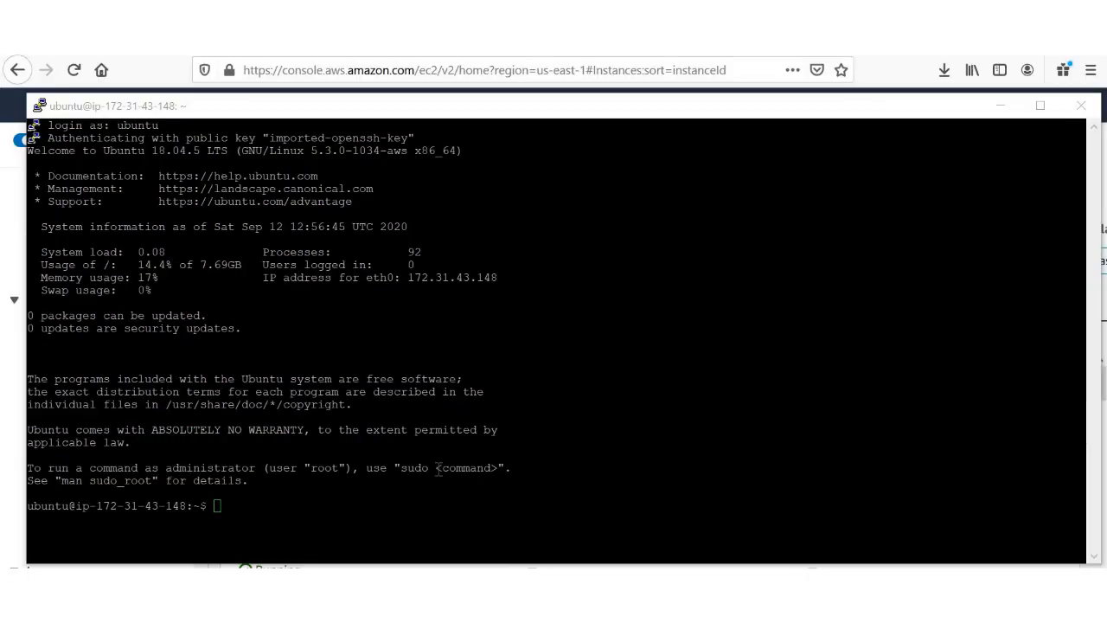
{"action": "type", "text": "sudo su -"}
{"action": "key", "text": "Return"}
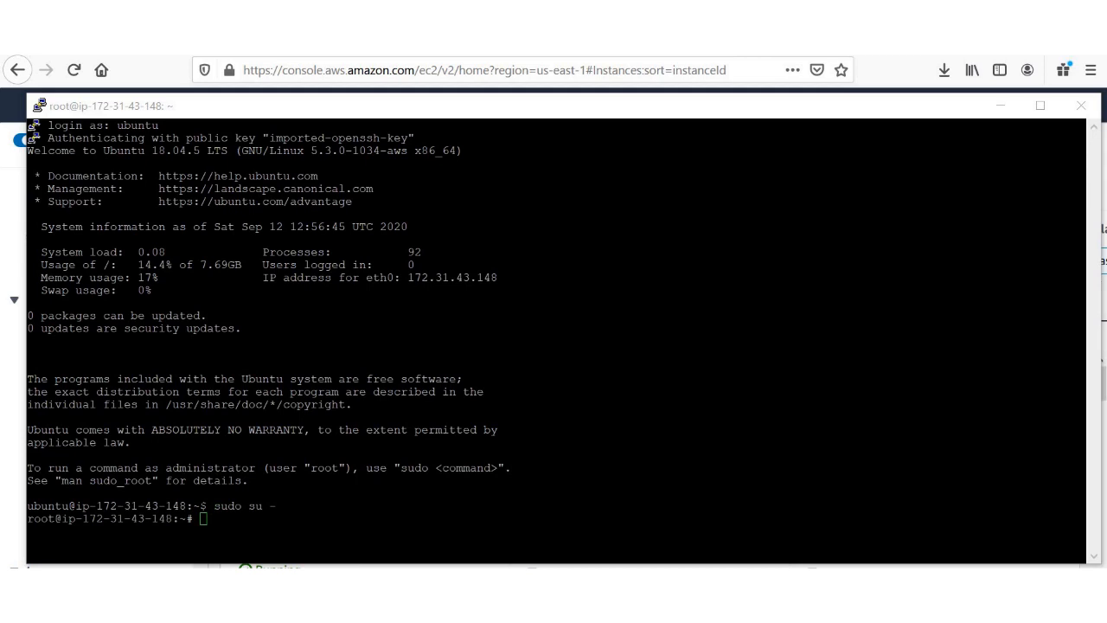
Step: Create an empty file named text with touch and list the contents of root's home directory
{"action": "left_click", "coordinate": [248, 536]}
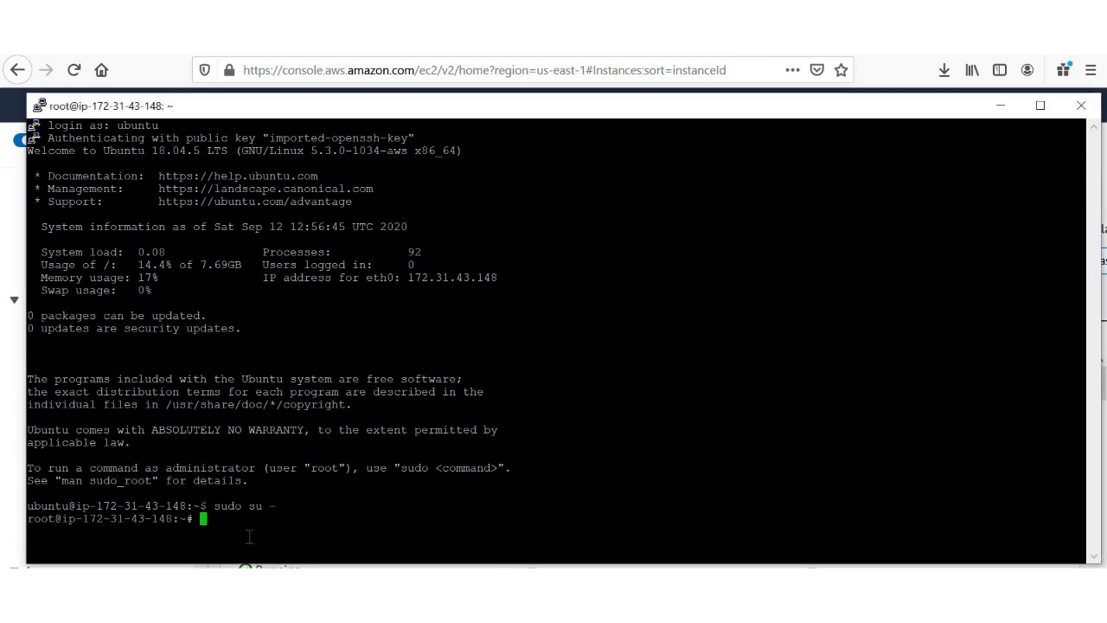
{"action": "type", "text": "touch text"}
{"action": "key", "text": "Return"}
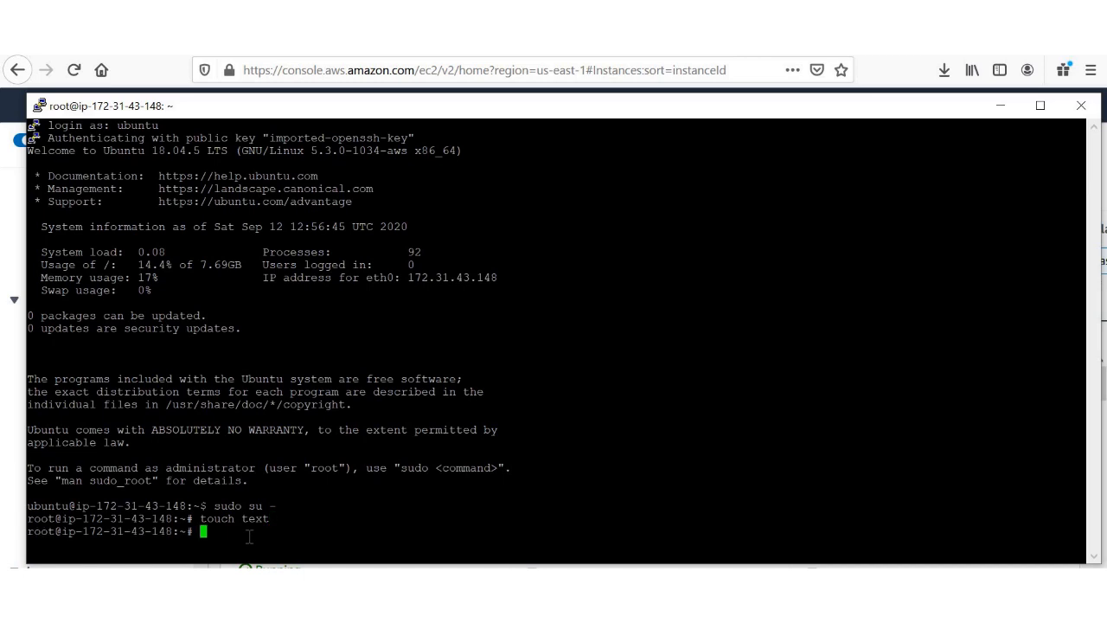
{"action": "type", "text": "ls"}
{"action": "key", "text": "Return"}
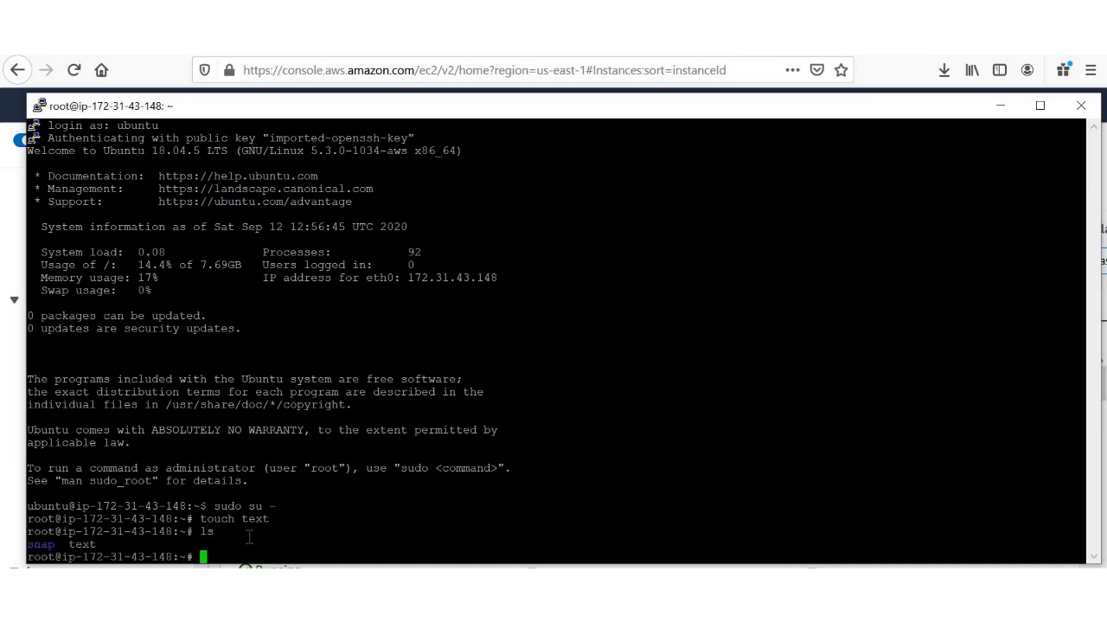
Step: Switch to the EC2 console in Firefox, terminate the Linux-Demo instance and refresh the instances list
{"action": "key", "text": "alt+Tab"}
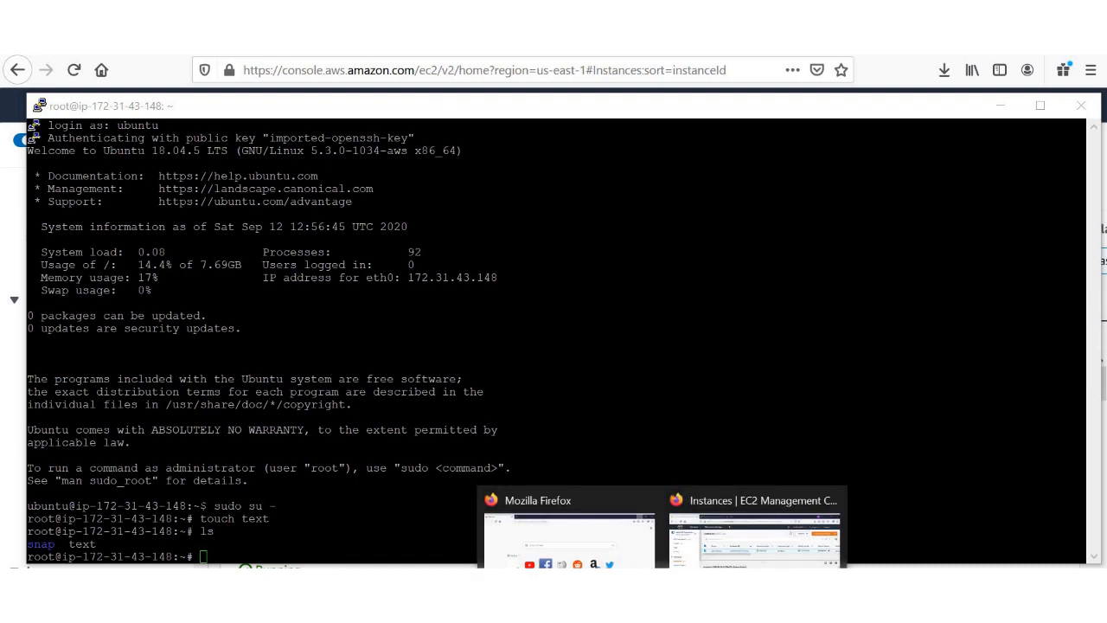
{"action": "left_click", "coordinate": [692, 531]}
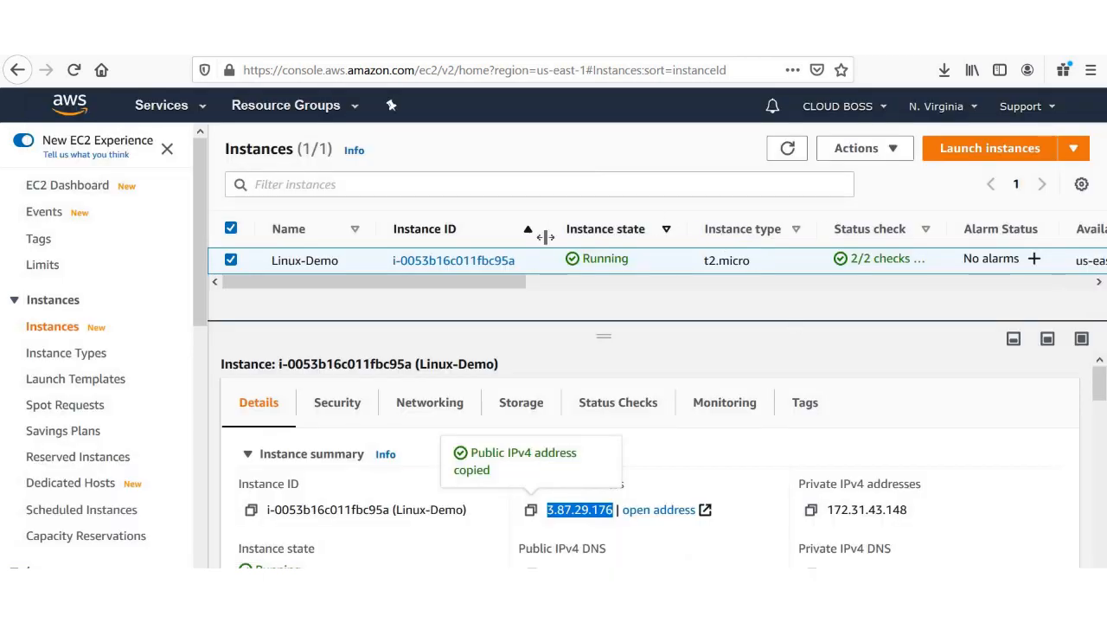
{"action": "left_click", "coordinate": [232, 262]}
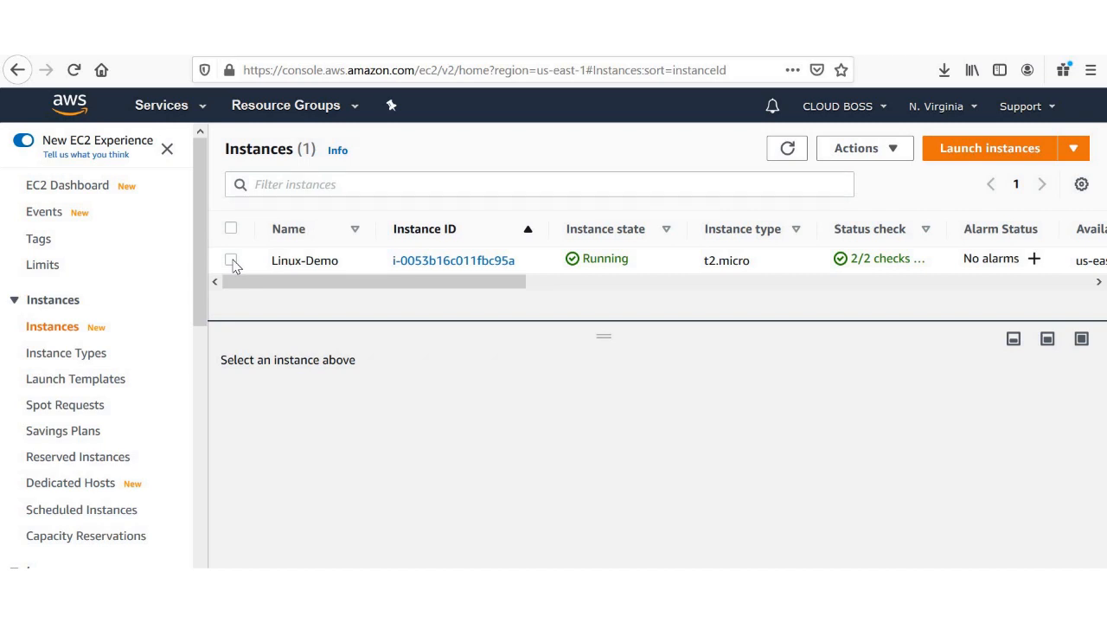
{"action": "left_click", "coordinate": [232, 261]}
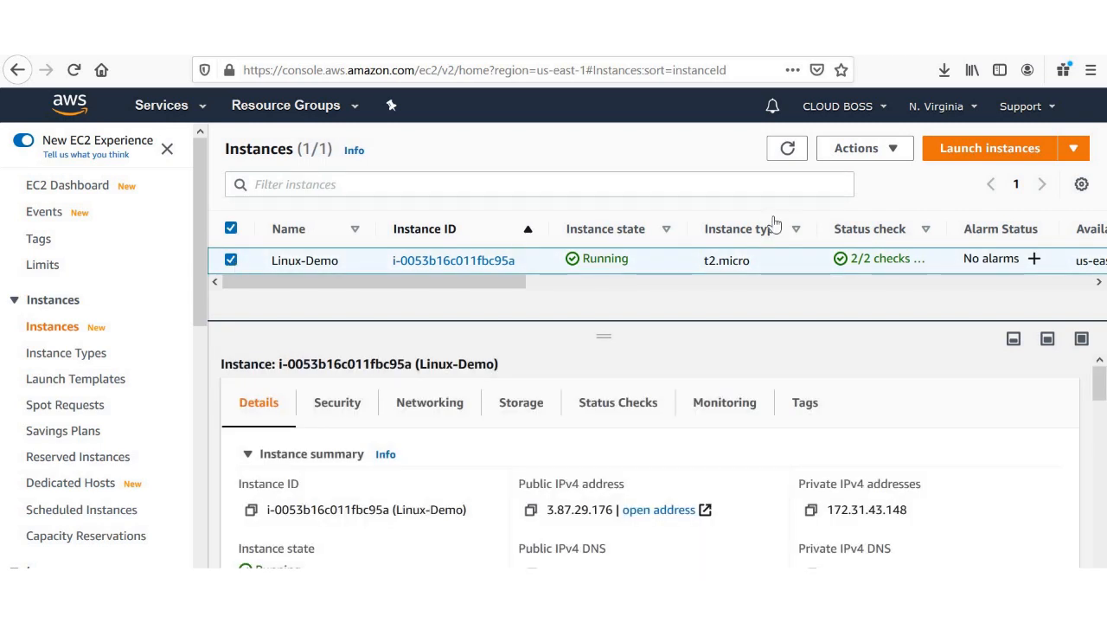
{"action": "left_click", "coordinate": [856, 148]}
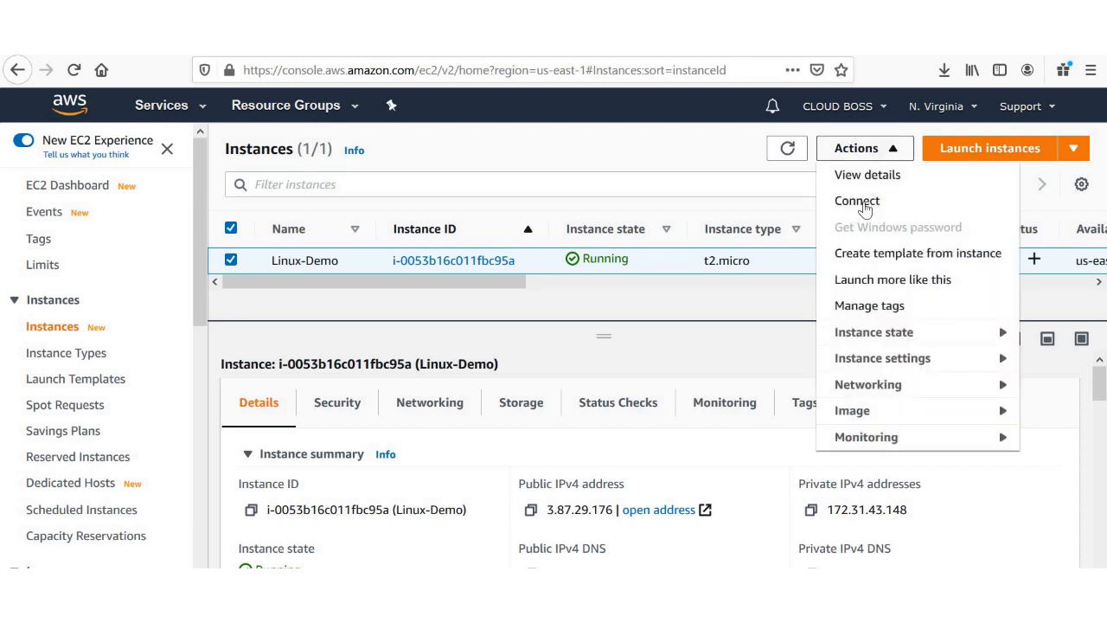
{"action": "left_click", "coordinate": [889, 340]}
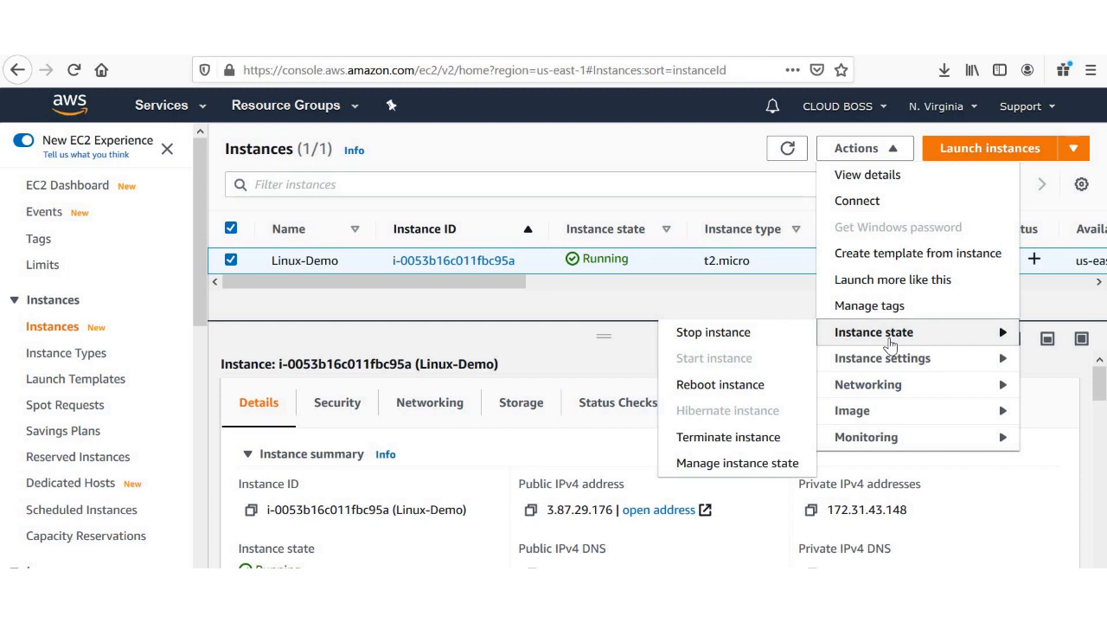
{"action": "left_click", "coordinate": [745, 439]}
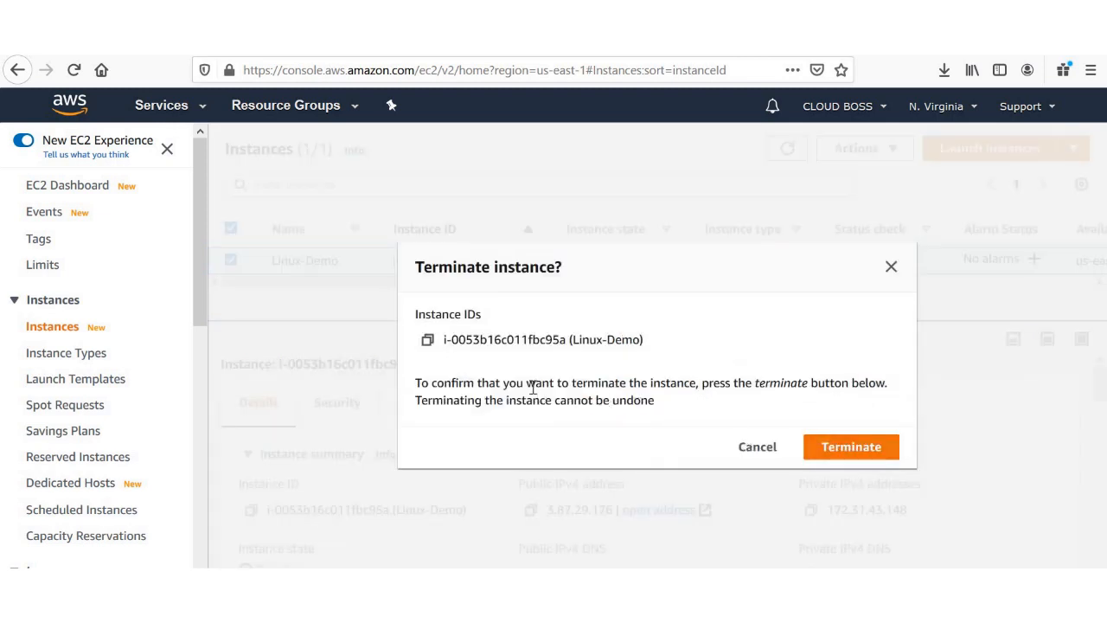
{"action": "left_click", "coordinate": [836, 446]}
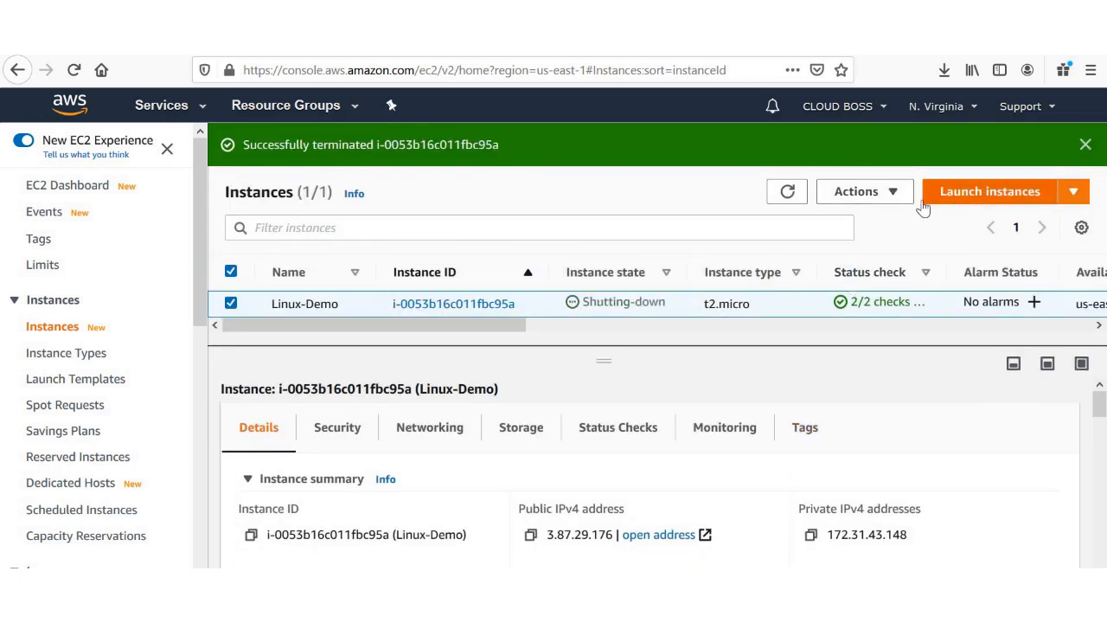
{"action": "left_click", "coordinate": [787, 194]}
{"action": "left_click", "coordinate": [788, 194]}
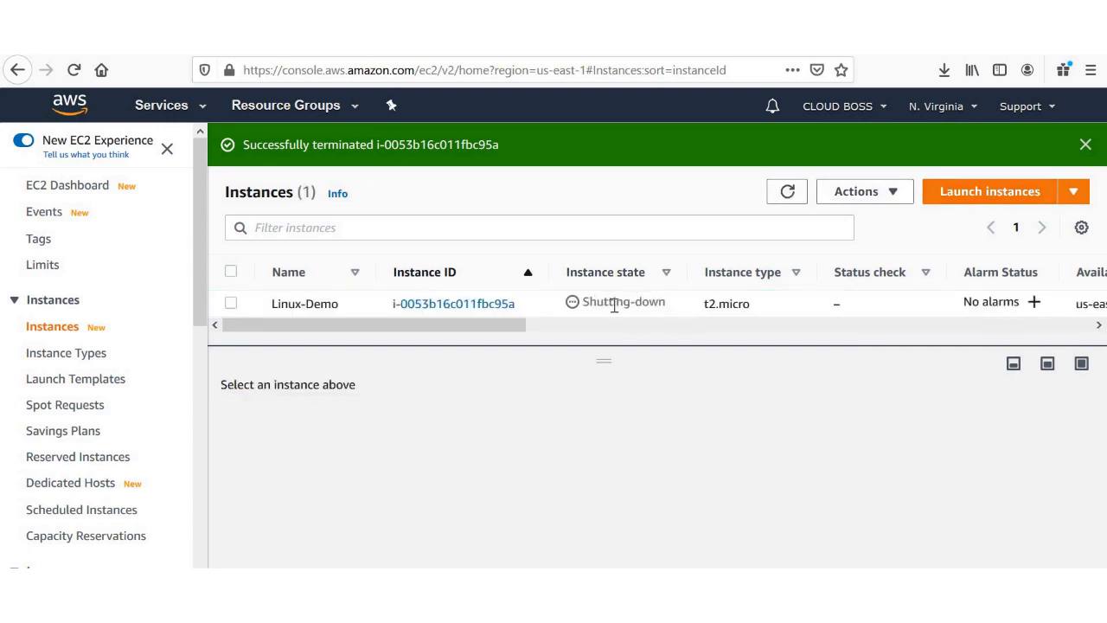
{"action": "left_click_drag", "start_coordinate": [595, 330], "coordinate": [507, 324]}
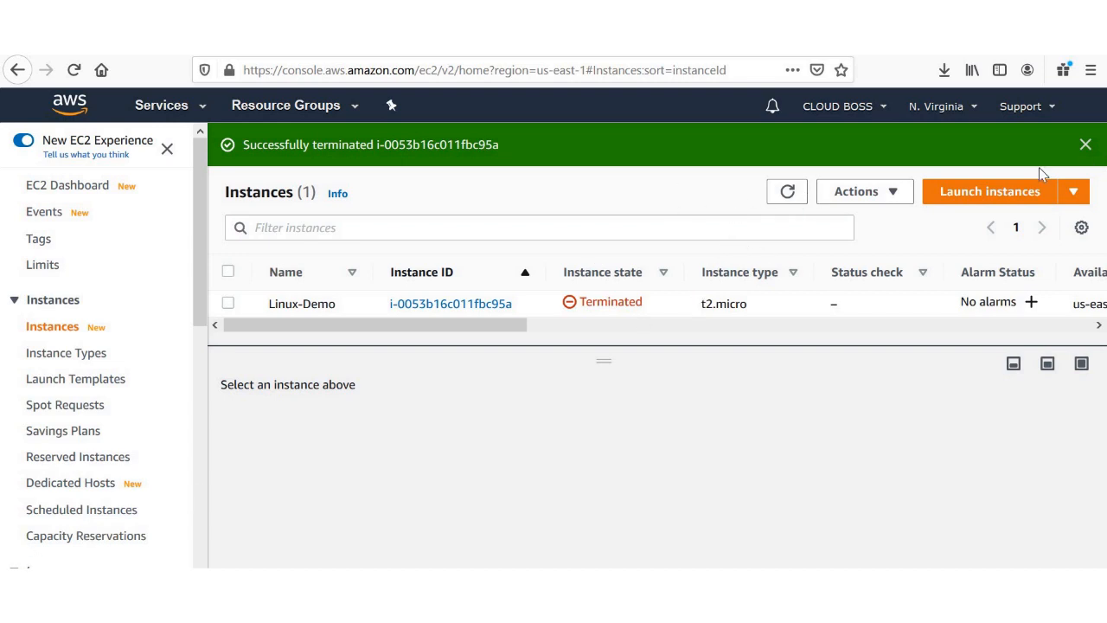
Step: Start launching a new instance from the Microsoft Windows Server 2016 Base AMI, using the t2.micro instance type
{"action": "left_click", "coordinate": [1014, 191]}
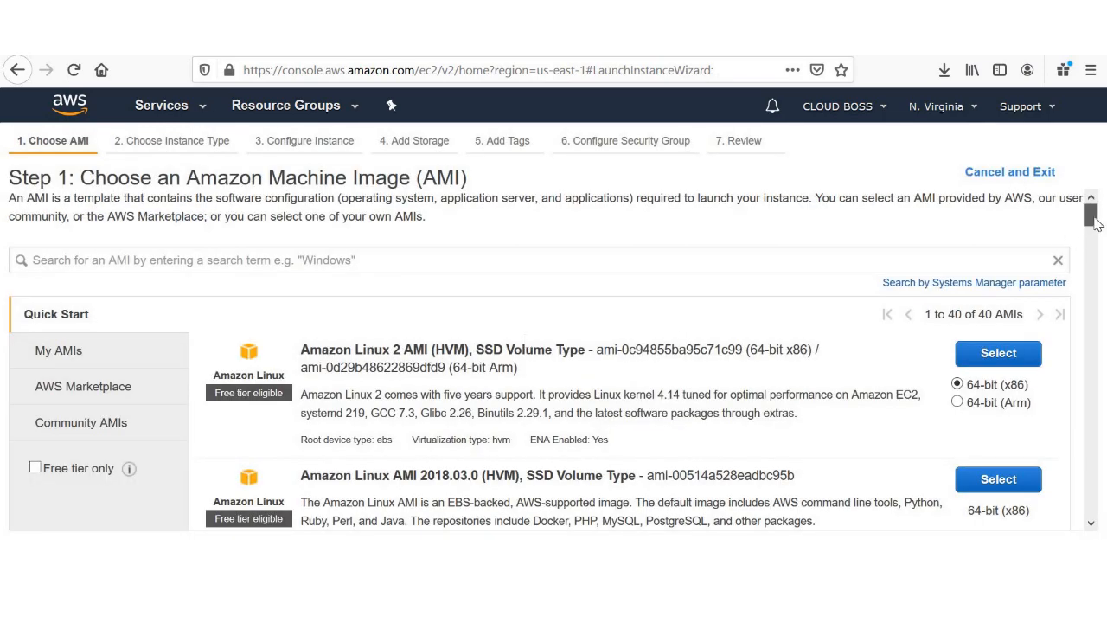
{"action": "left_click_drag", "start_coordinate": [1090, 216], "coordinate": [1096, 386]}
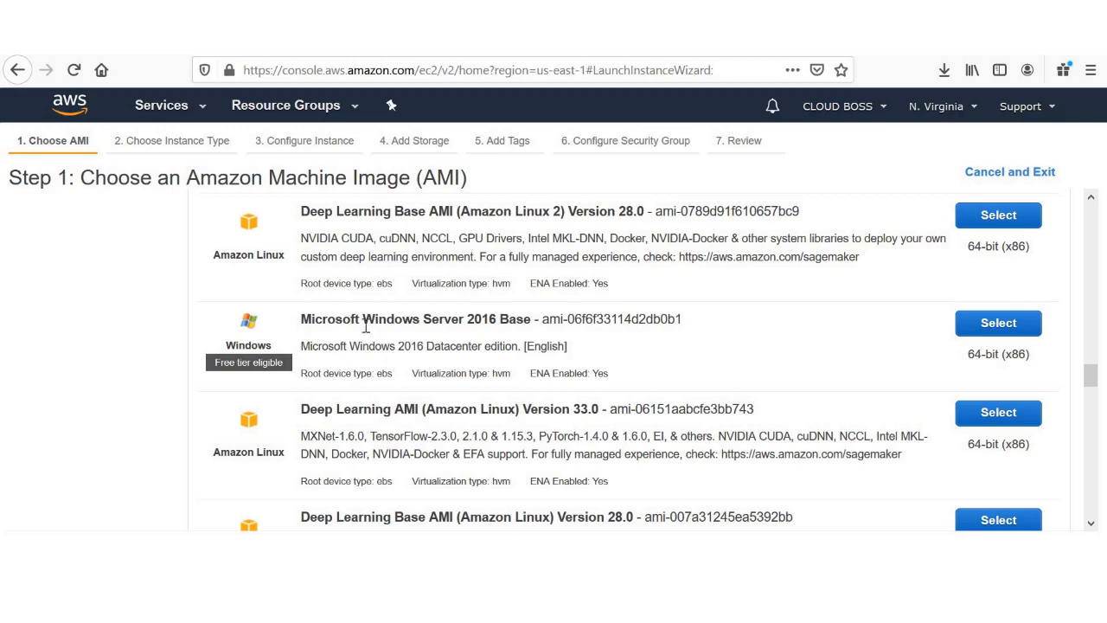
{"action": "left_click", "coordinate": [984, 341]}
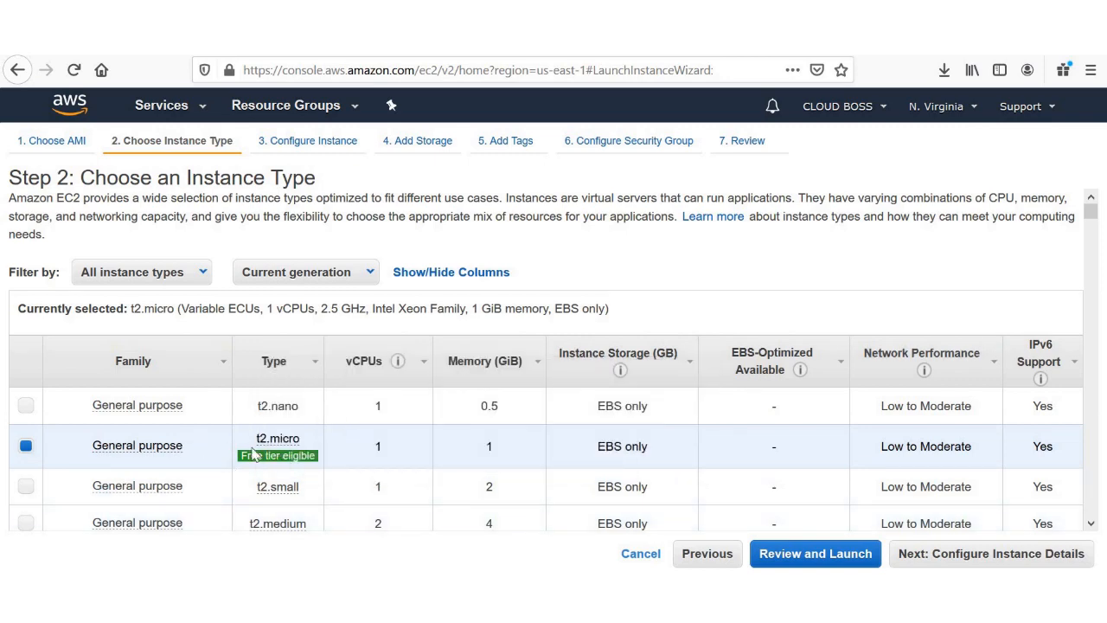
{"action": "mouse_move", "coordinate": [245, 448]}
{"action": "left_click", "coordinate": [986, 560]}
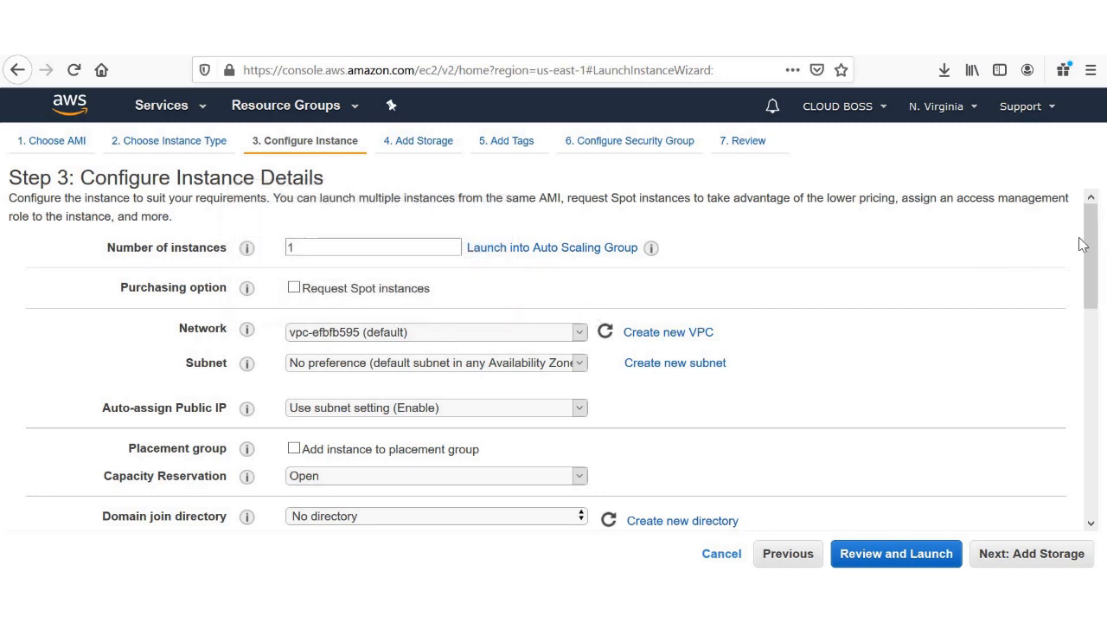
Step: Look through the instance details down to the advanced details, keep the default settings and continue to storage
{"action": "scroll", "coordinate": [1081, 251], "scroll_direction": "down", "scroll_amount": 1}
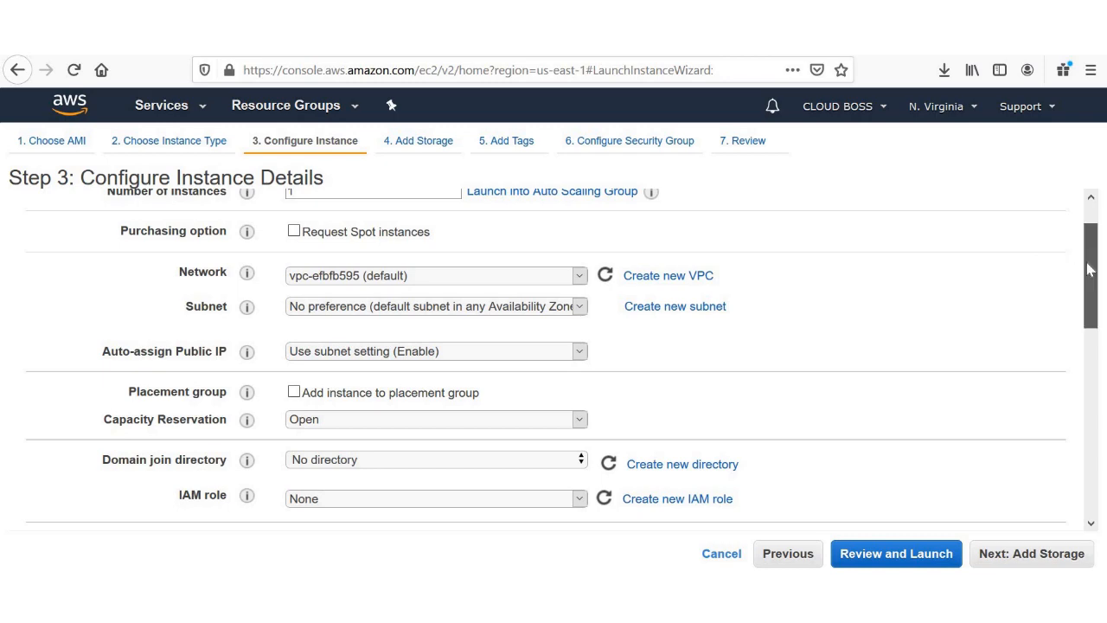
{"action": "scroll", "coordinate": [1089, 266], "scroll_direction": "down", "scroll_amount": 5}
{"action": "scroll", "coordinate": [1097, 268], "scroll_direction": "up", "scroll_amount": 5}
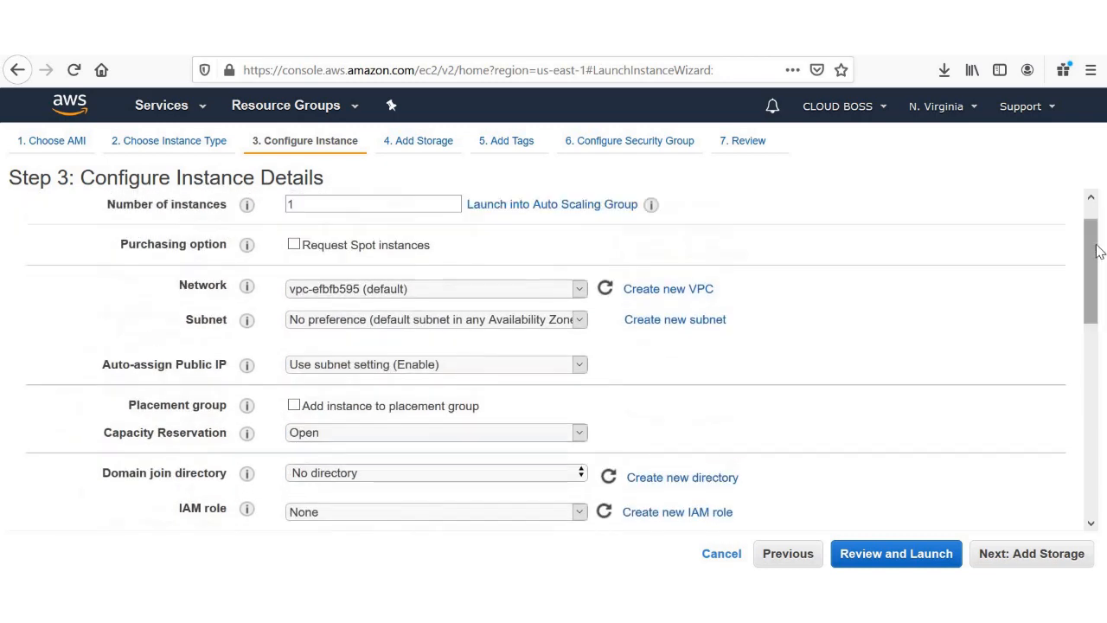
{"action": "left_click_drag", "start_coordinate": [1096, 261], "coordinate": [1078, 484]}
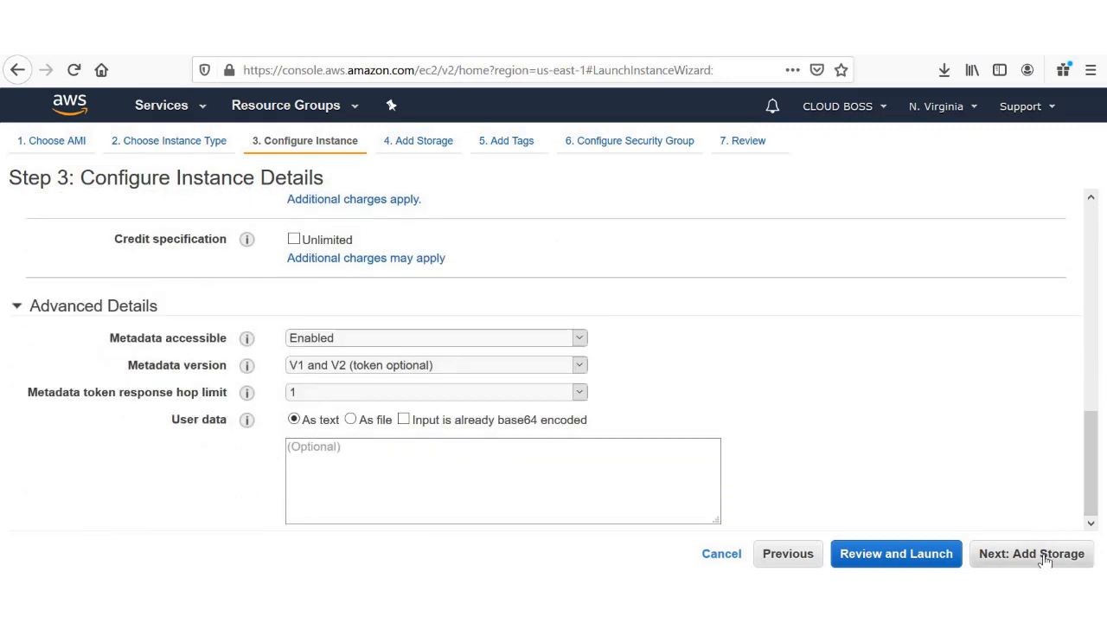
{"action": "left_click", "coordinate": [1043, 556]}
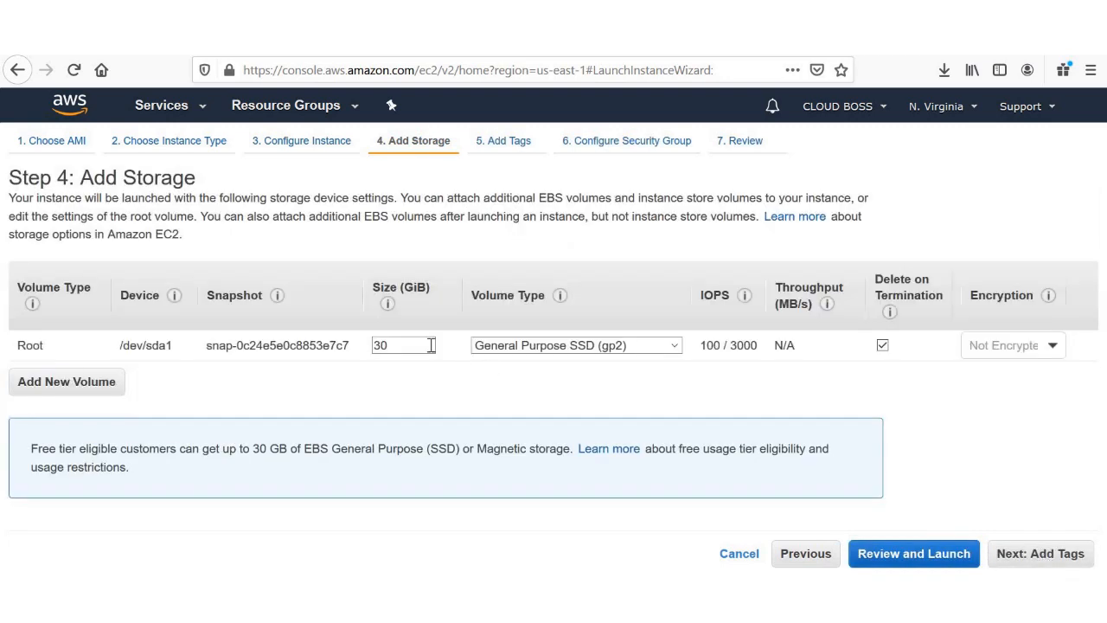
Step: Keep the root volume at 30 GiB General Purpose SSD (gp2) and continue to the tags
{"action": "double_click", "coordinate": [413, 344]}
{"action": "left_click", "coordinate": [405, 345]}
{"action": "double_click", "coordinate": [405, 345]}
{"action": "left_click", "coordinate": [403, 346]}
{"action": "double_click", "coordinate": [403, 346]}
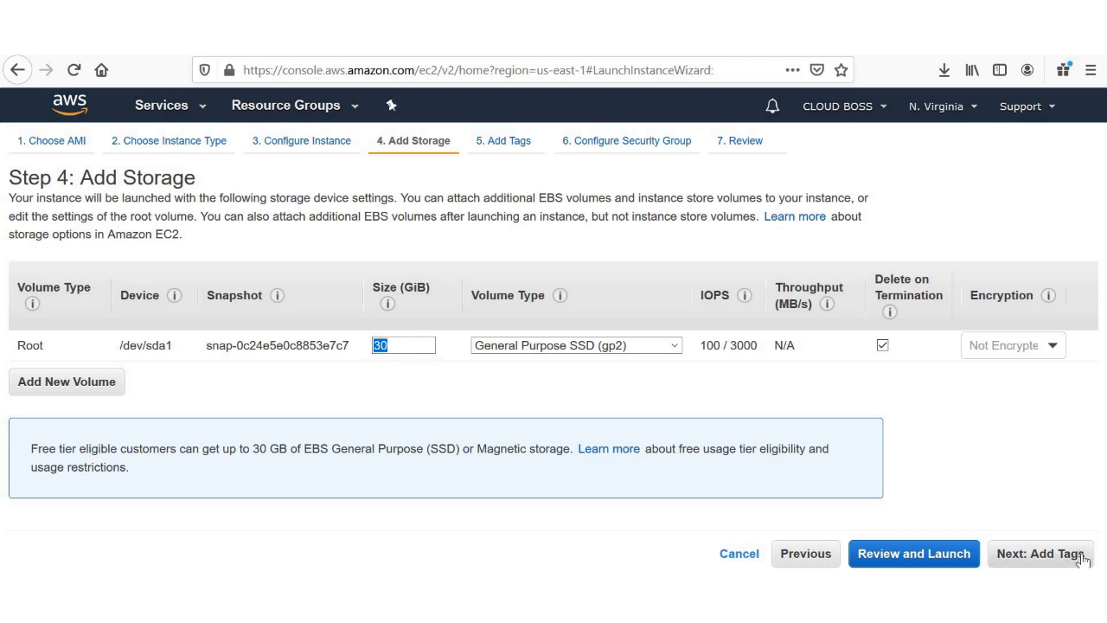
{"action": "left_click", "coordinate": [1040, 553]}
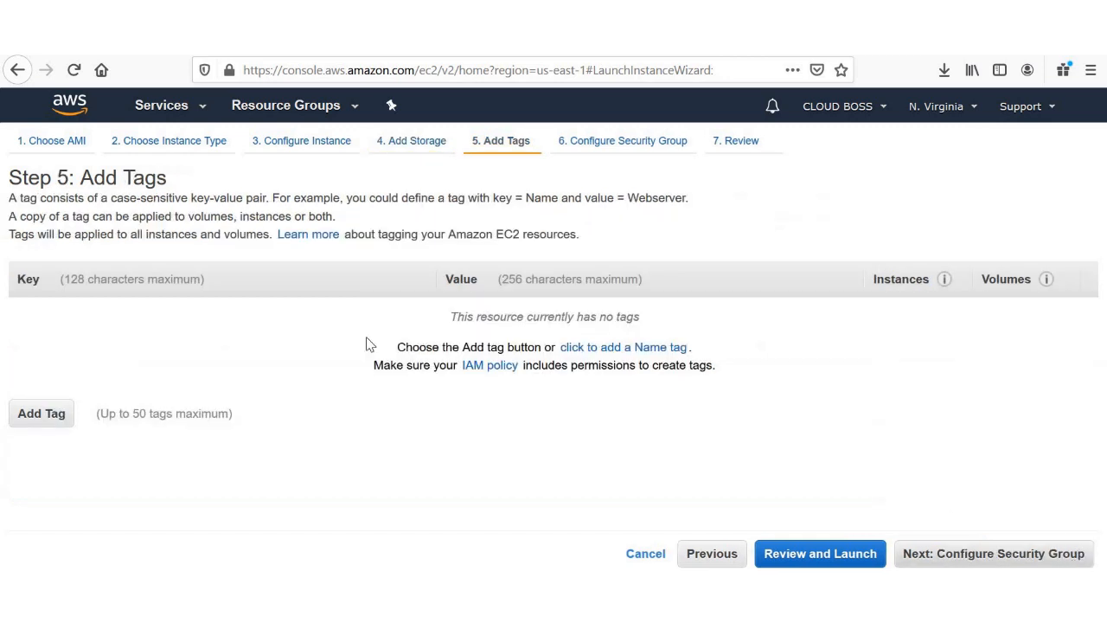
Step: Add a tag with the key Name and the value Windows-Demo
{"action": "left_click", "coordinate": [50, 413]}
{"action": "type", "text": "Name"}
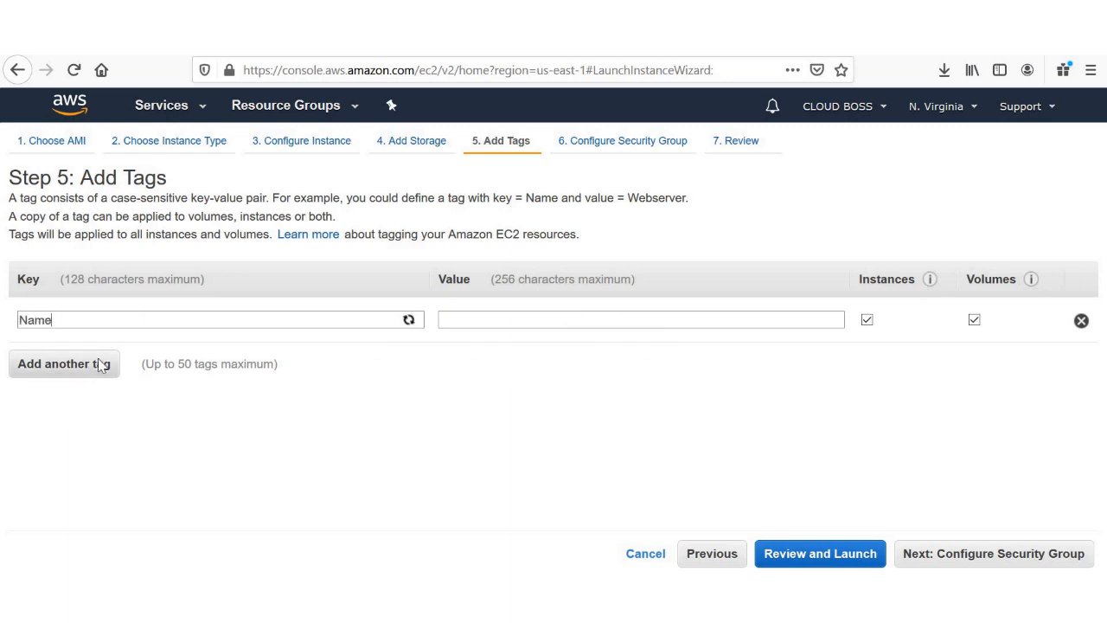
{"action": "left_click", "coordinate": [85, 358]}
{"action": "left_click", "coordinate": [557, 317]}
{"action": "type", "text": "W"}
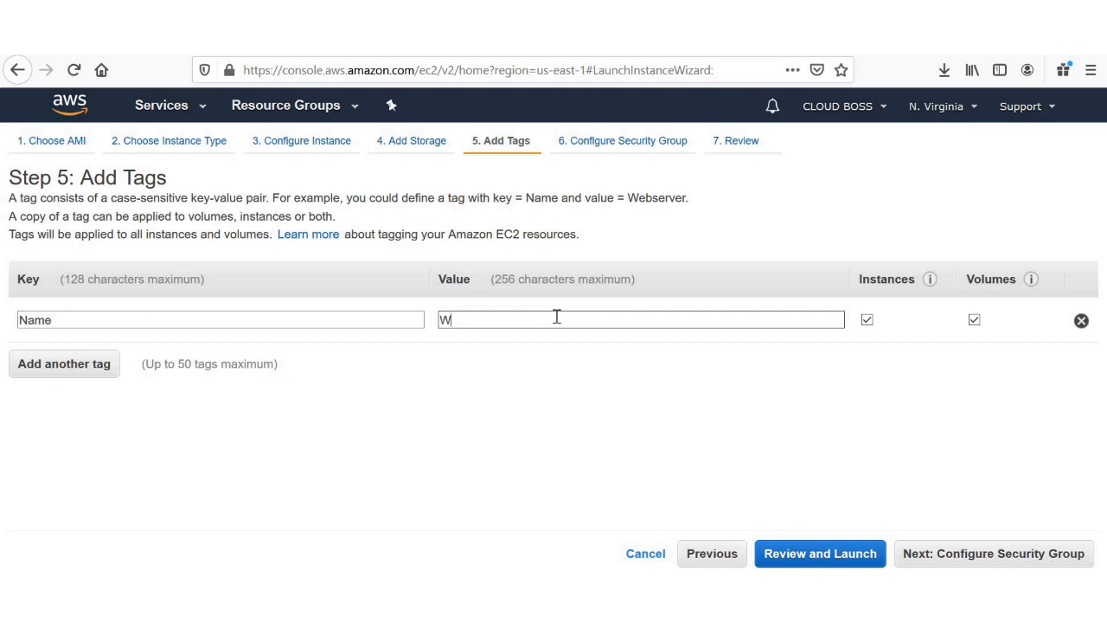
{"action": "type", "text": "indows-Demo"}
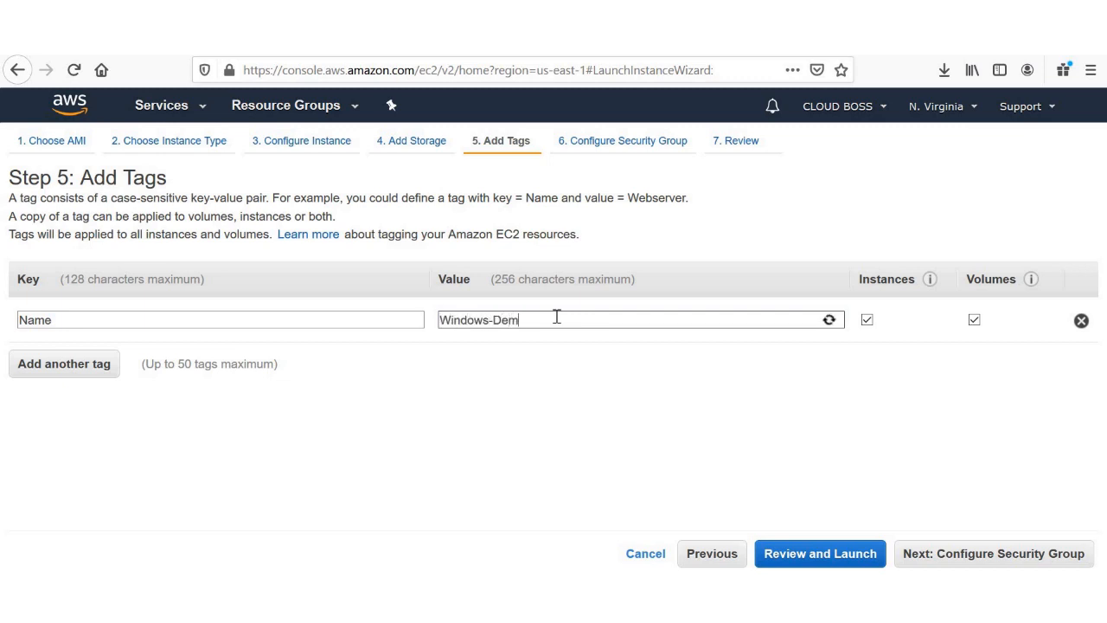
Step: Add a second tag with the key Purpose and the value Learning
{"action": "left_click", "coordinate": [83, 364]}
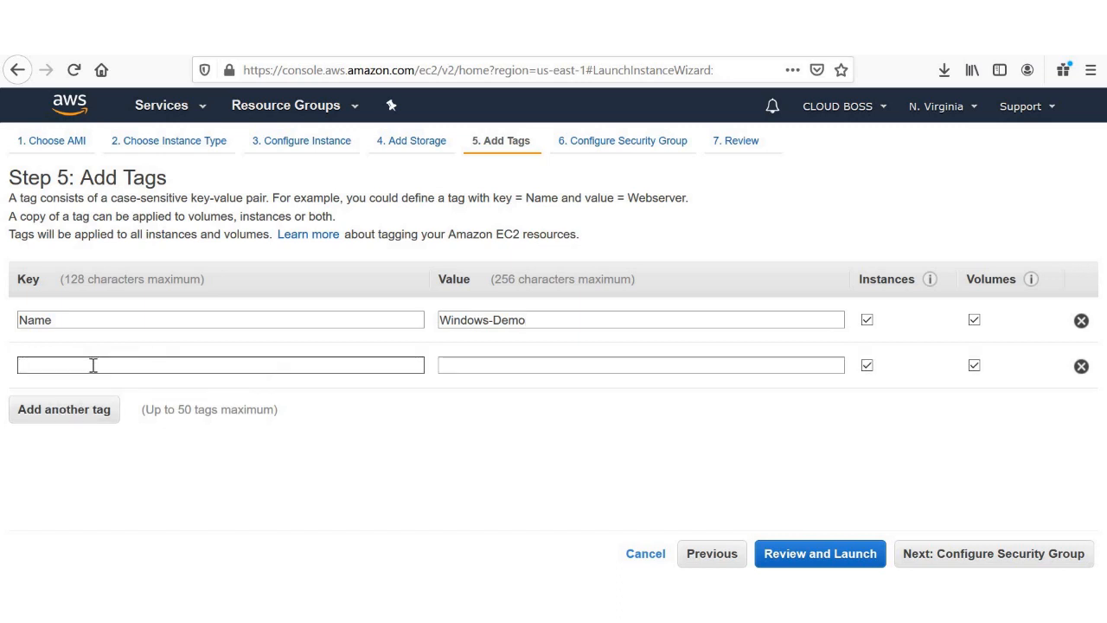
{"action": "type", "text": "Purpose"}
{"action": "left_click", "coordinate": [507, 366]}
{"action": "type", "text": "Le"}
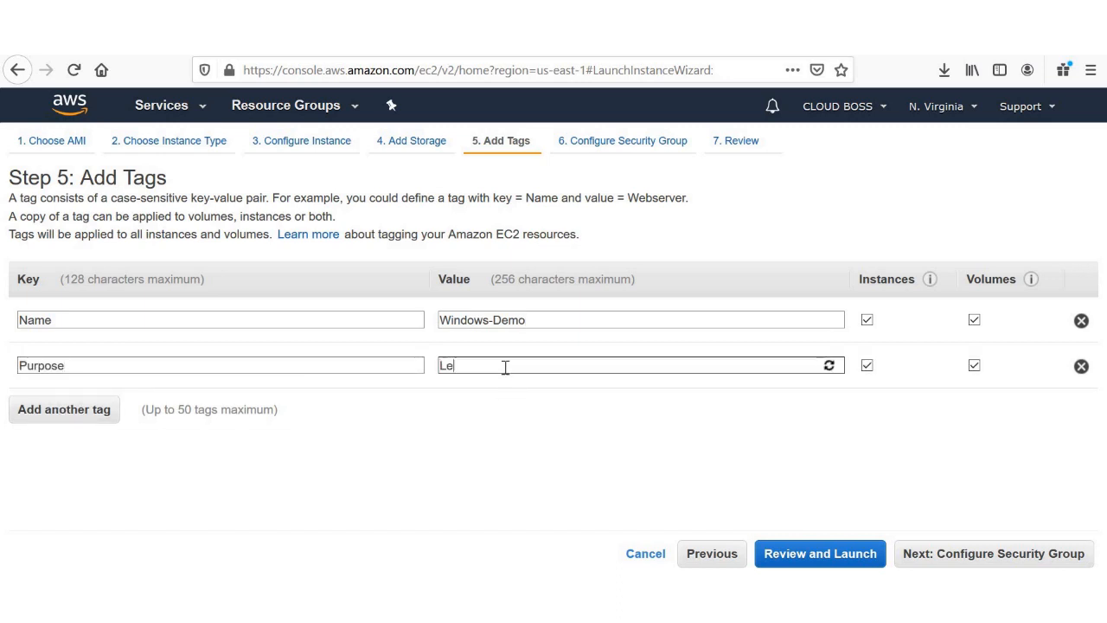
{"action": "type", "text": "arning"}
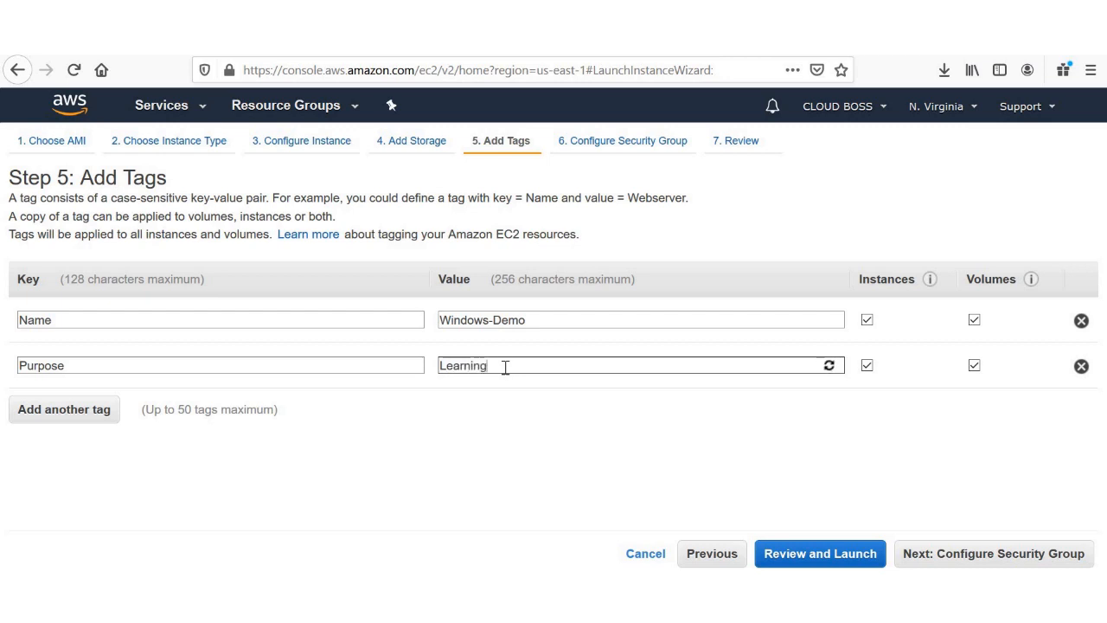
Step: Continue to the security group settings, assign the existing group cbadmin and check its inbound rules
{"action": "left_click", "coordinate": [990, 553]}
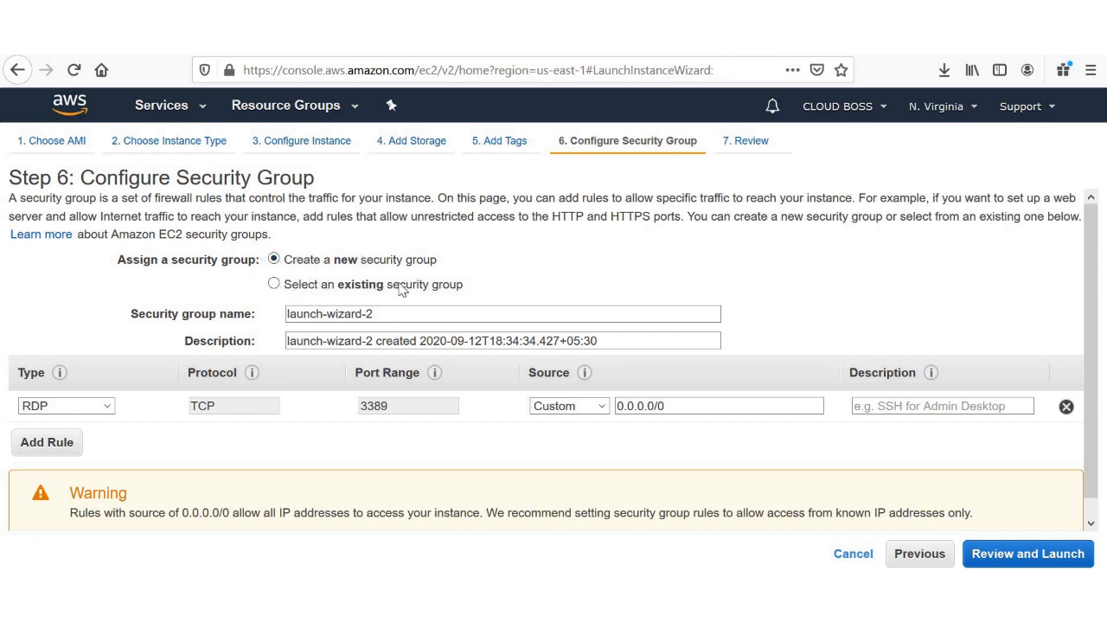
{"action": "left_click", "coordinate": [352, 292]}
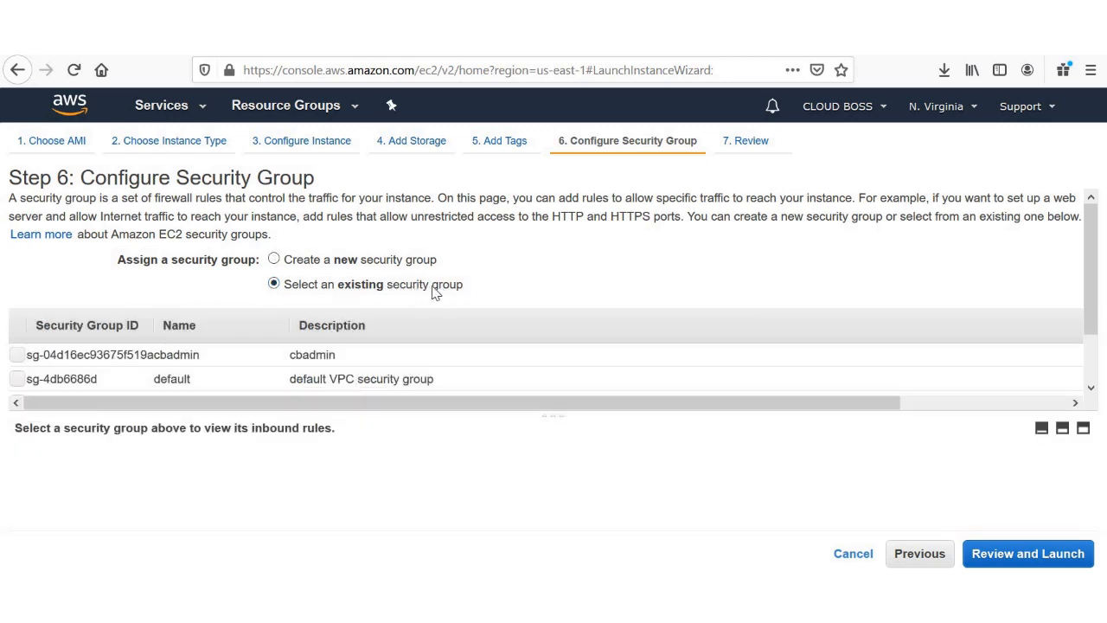
{"action": "left_click", "coordinate": [18, 356]}
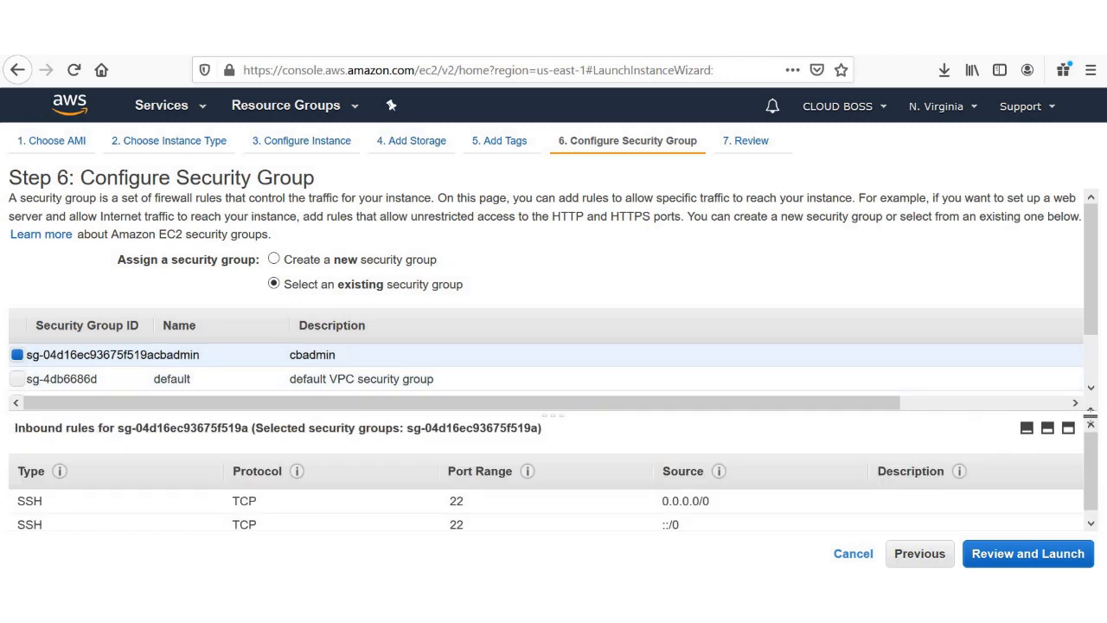
{"action": "left_click_drag", "start_coordinate": [1089, 462], "coordinate": [1094, 436]}
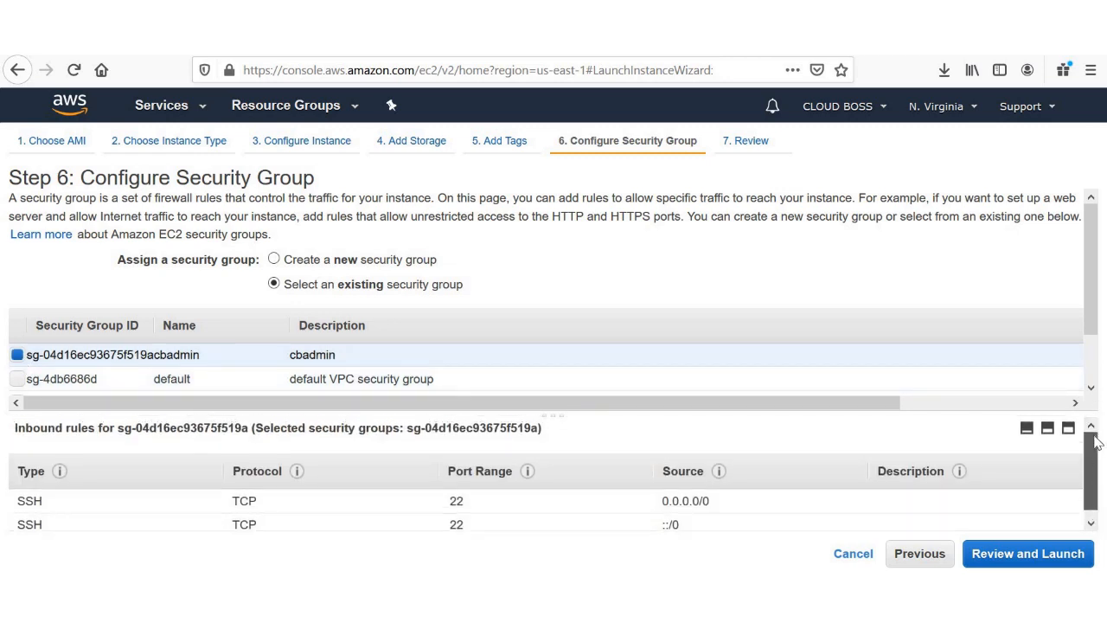
{"action": "left_click_drag", "start_coordinate": [1104, 522], "coordinate": [1102, 529]}
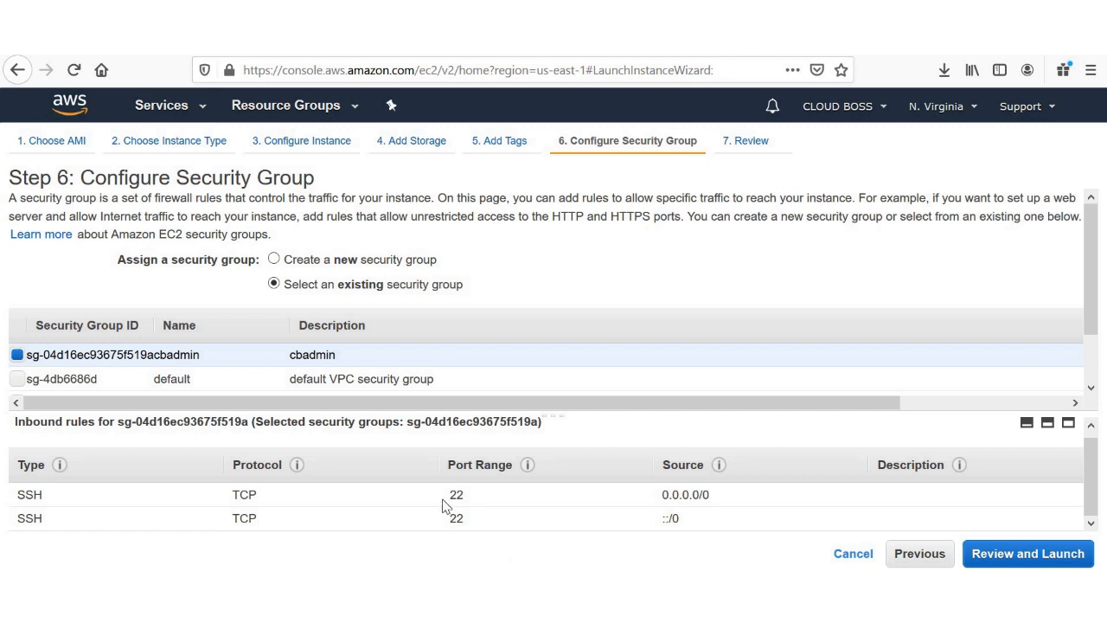
{"action": "mouse_move", "coordinate": [442, 500]}
{"action": "left_mouse_down"}
{"action": "mouse_move", "coordinate": [467, 499]}
{"action": "mouse_move", "coordinate": [448, 508]}
{"action": "left_mouse_up"}
{"action": "left_click", "coordinate": [465, 520]}
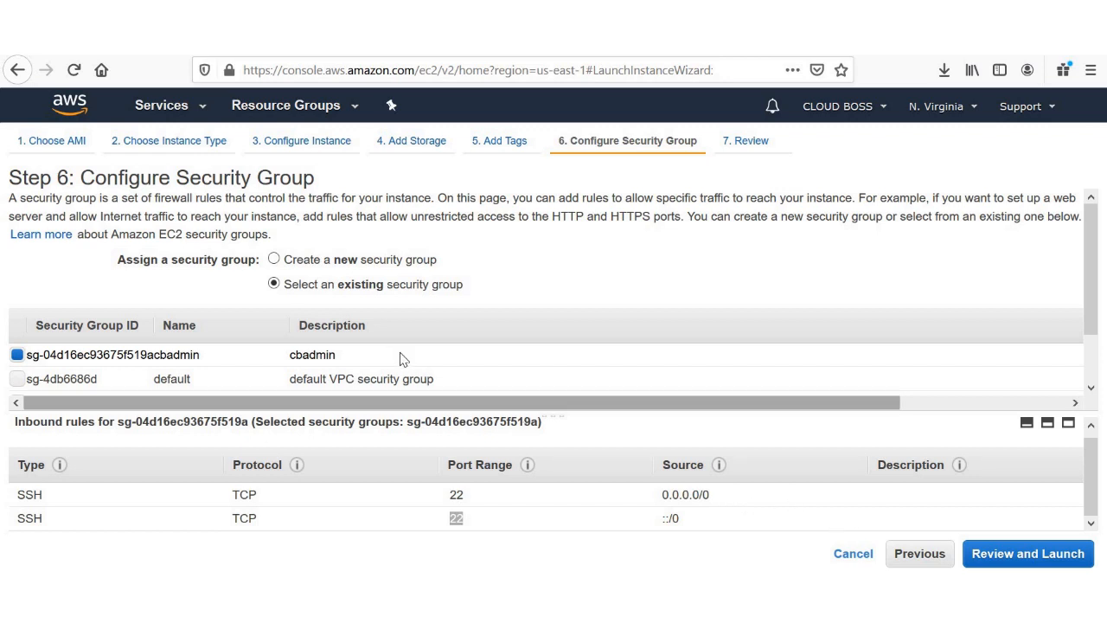
Step: Continue to the launch review despite the port warning and look through the instance summary
{"action": "left_click", "coordinate": [1017, 555]}
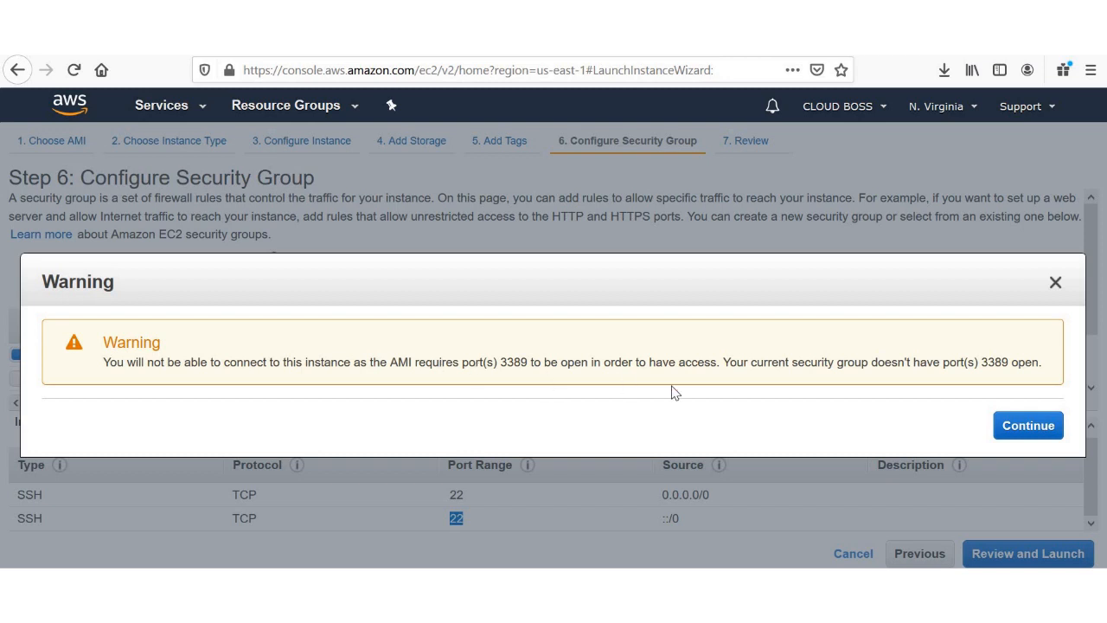
{"action": "left_click", "coordinate": [1012, 424]}
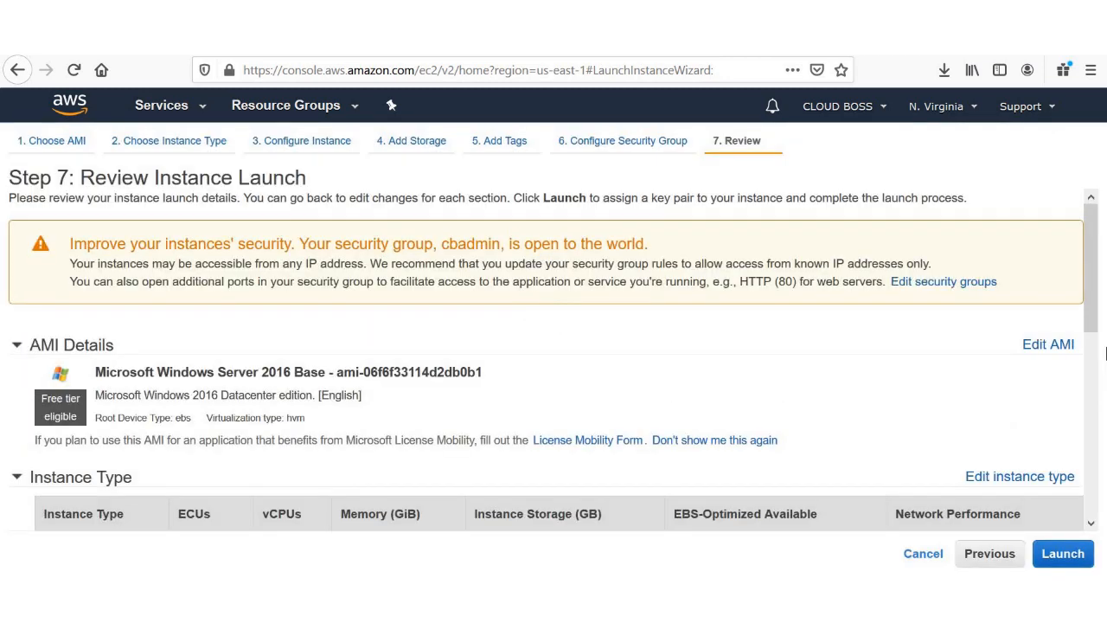
{"action": "left_click_drag", "start_coordinate": [1094, 294], "coordinate": [1105, 494]}
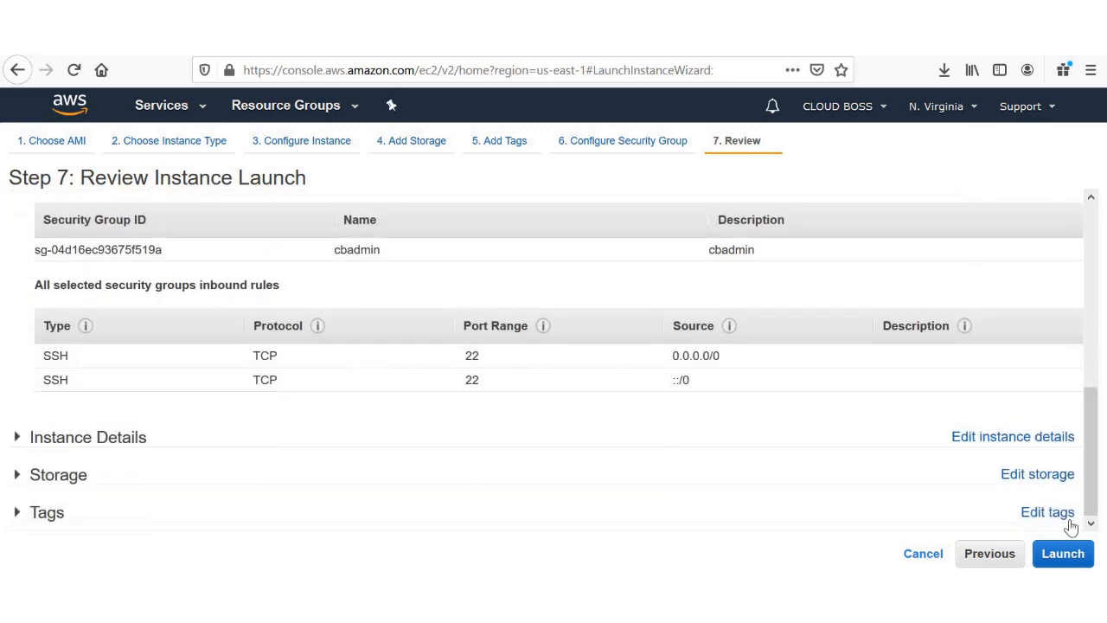
Step: Launch the instance with the existing key pair cloudboss, acknowledging access to its private key file
{"action": "left_click", "coordinate": [1072, 556]}
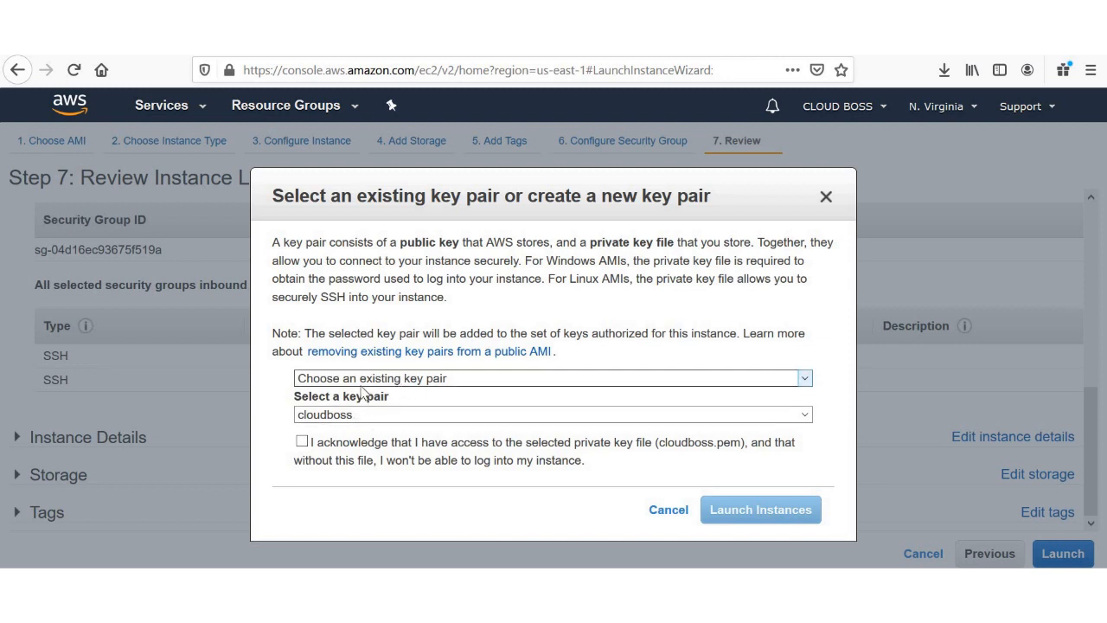
{"action": "left_click", "coordinate": [302, 443]}
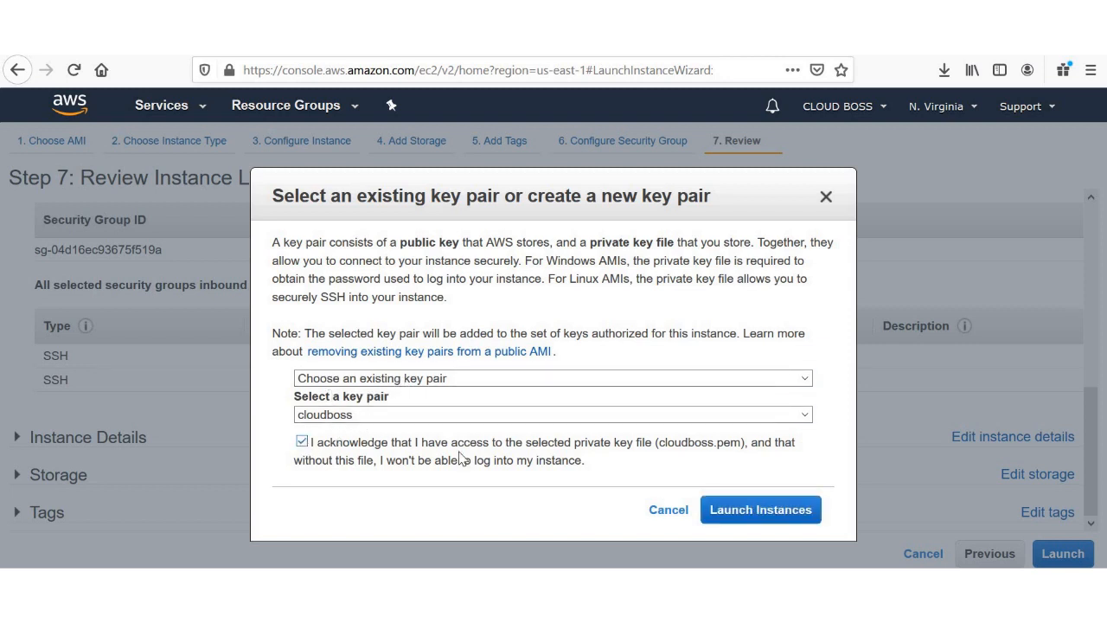
{"action": "left_click", "coordinate": [742, 508]}
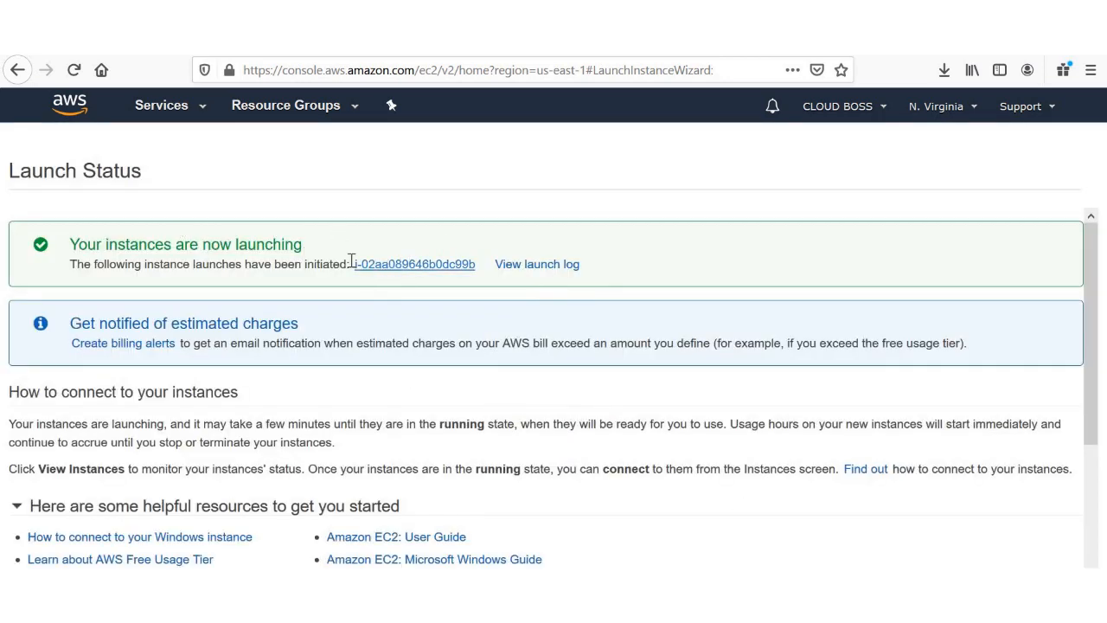
Step: Open the launched instance in the instances list, refresh its state and show all instances
{"action": "left_click", "coordinate": [423, 267]}
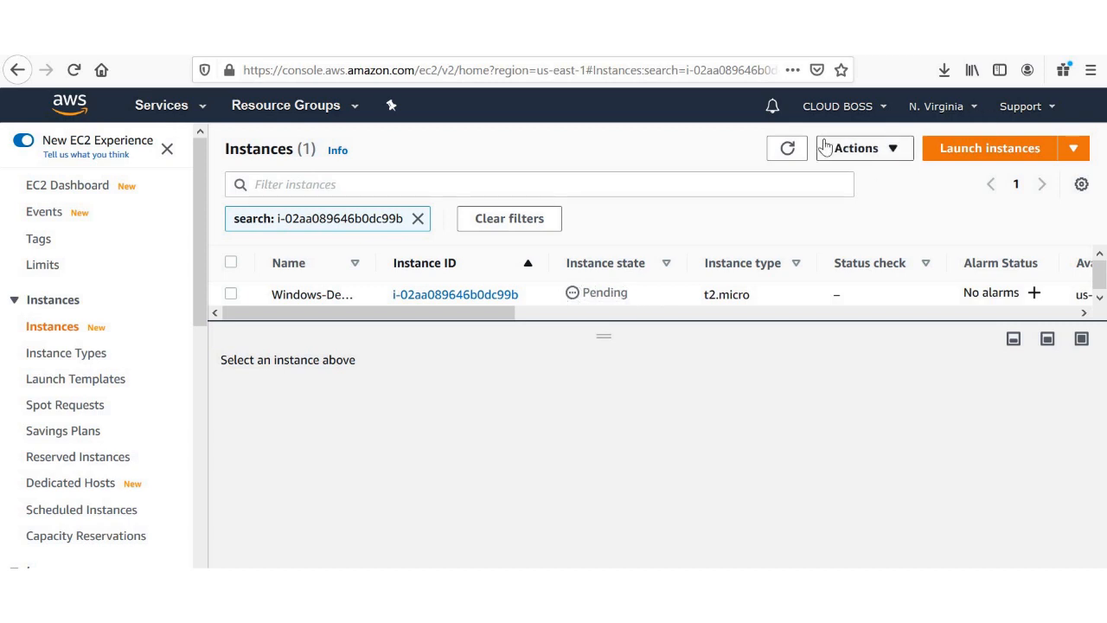
{"action": "left_click", "coordinate": [800, 149]}
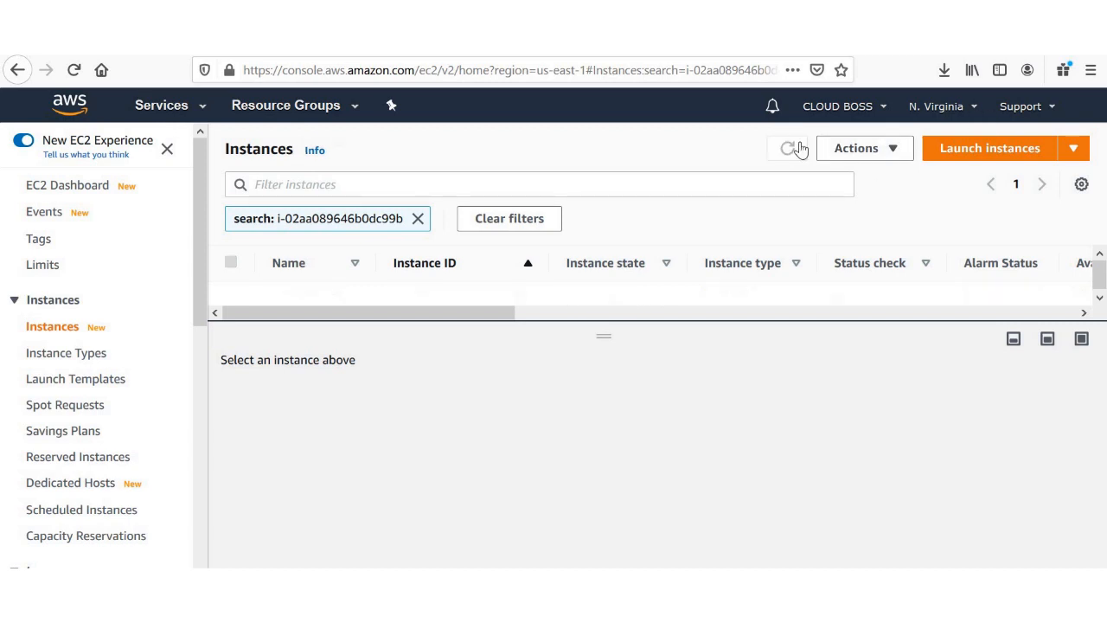
{"action": "left_click", "coordinate": [790, 158]}
{"action": "left_click", "coordinate": [791, 159]}
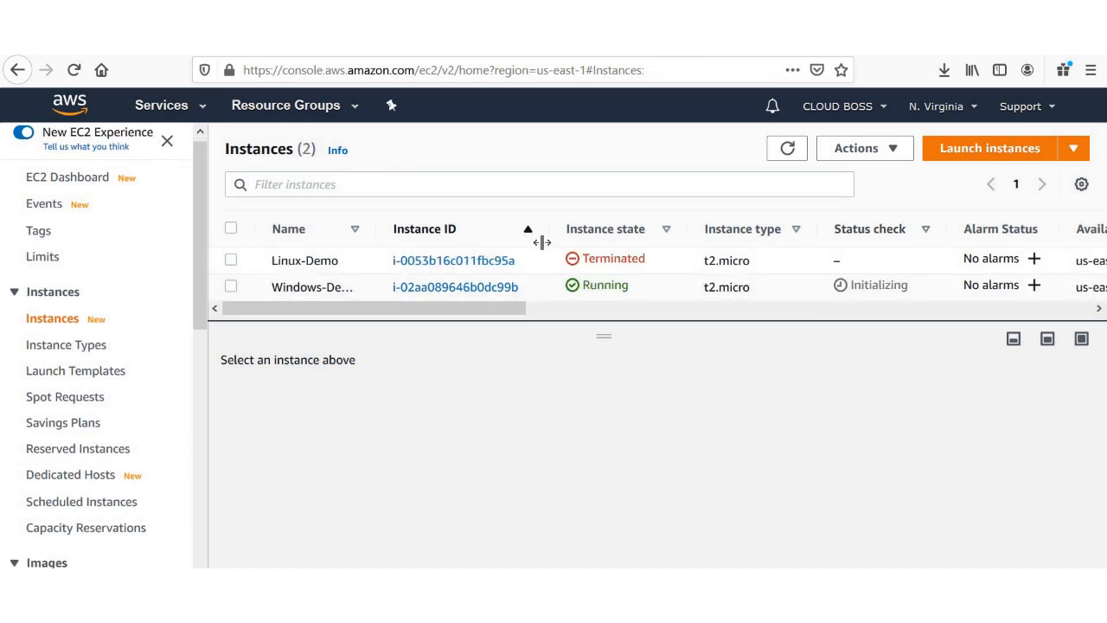
Step: Find the security group cbadmin under Network & Security and open its inbound rules for editing
{"action": "left_click_drag", "start_coordinate": [194, 262], "coordinate": [190, 485]}
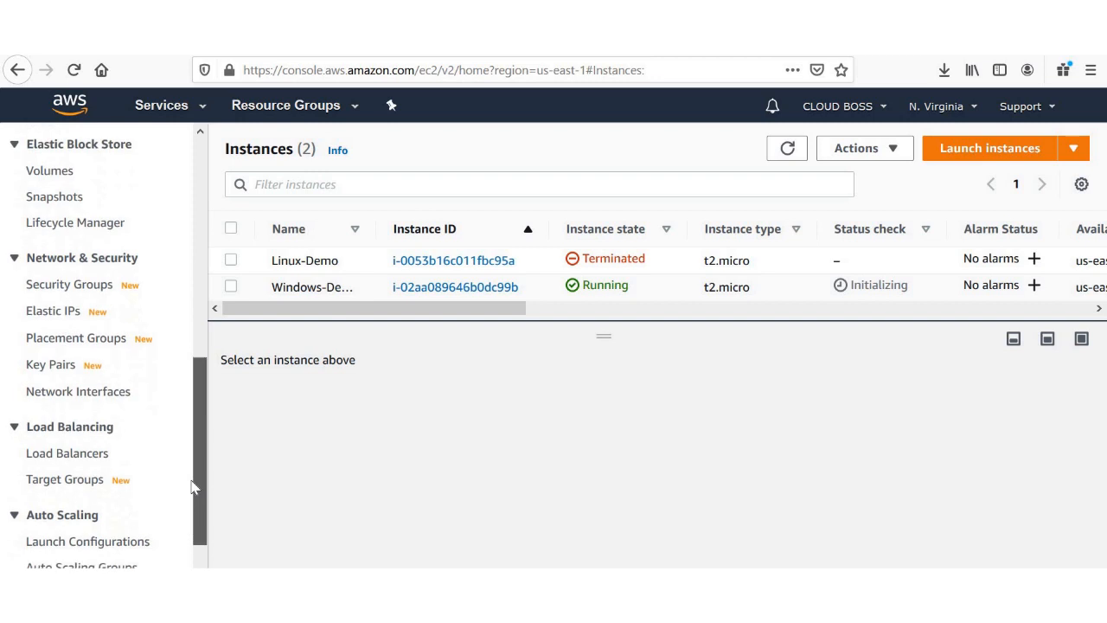
{"action": "left_click", "coordinate": [71, 286]}
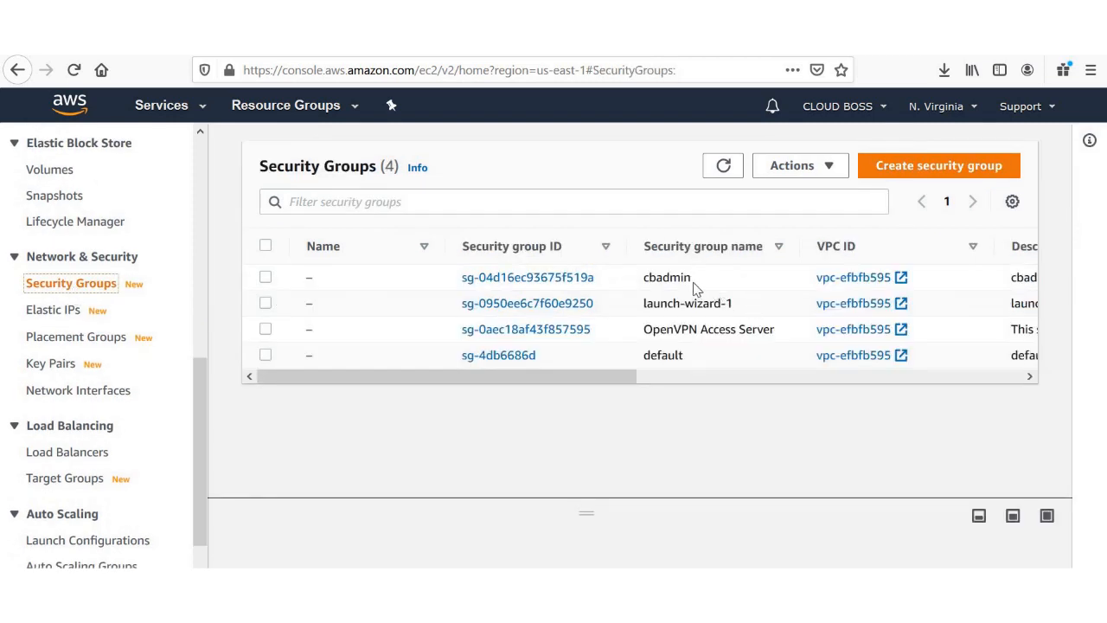
{"action": "left_click_drag", "start_coordinate": [692, 278], "coordinate": [642, 277]}
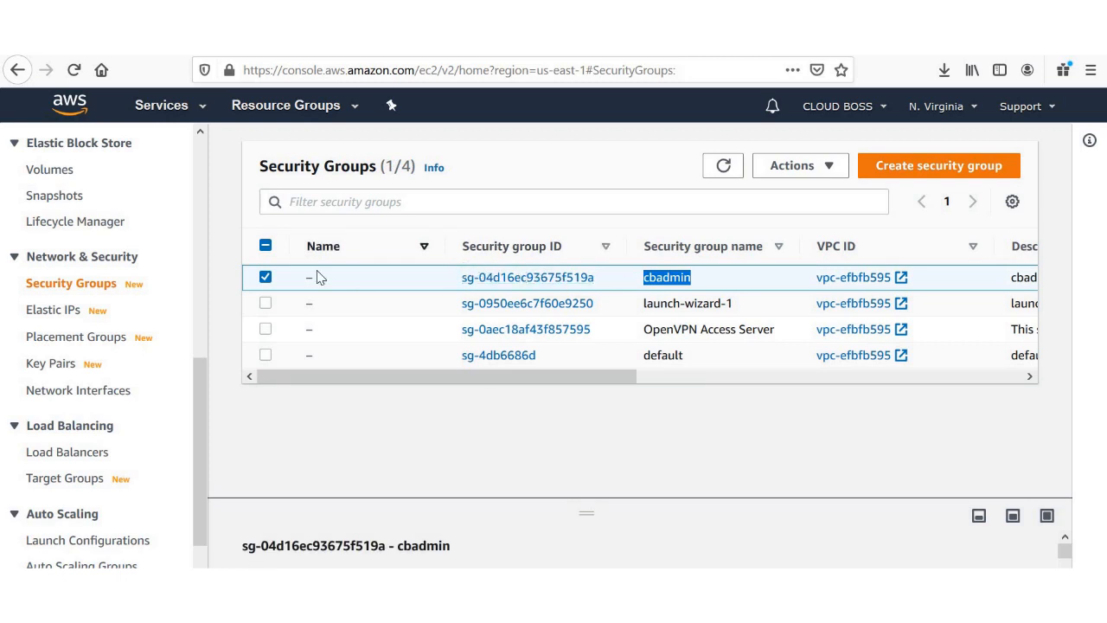
{"action": "left_click", "coordinate": [832, 168]}
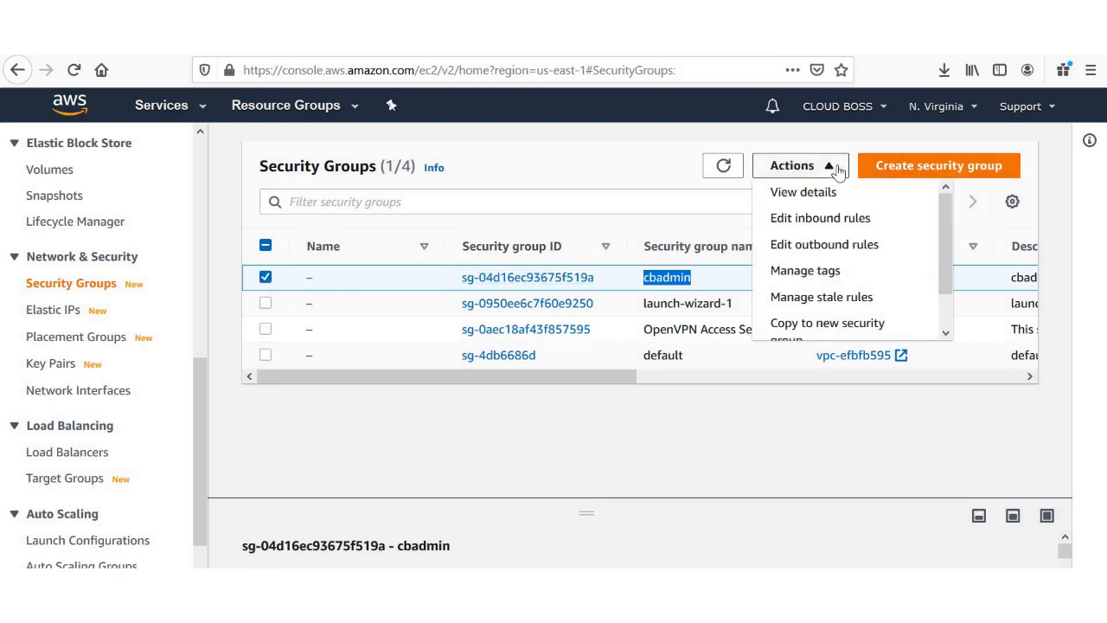
{"action": "left_click", "coordinate": [834, 220]}
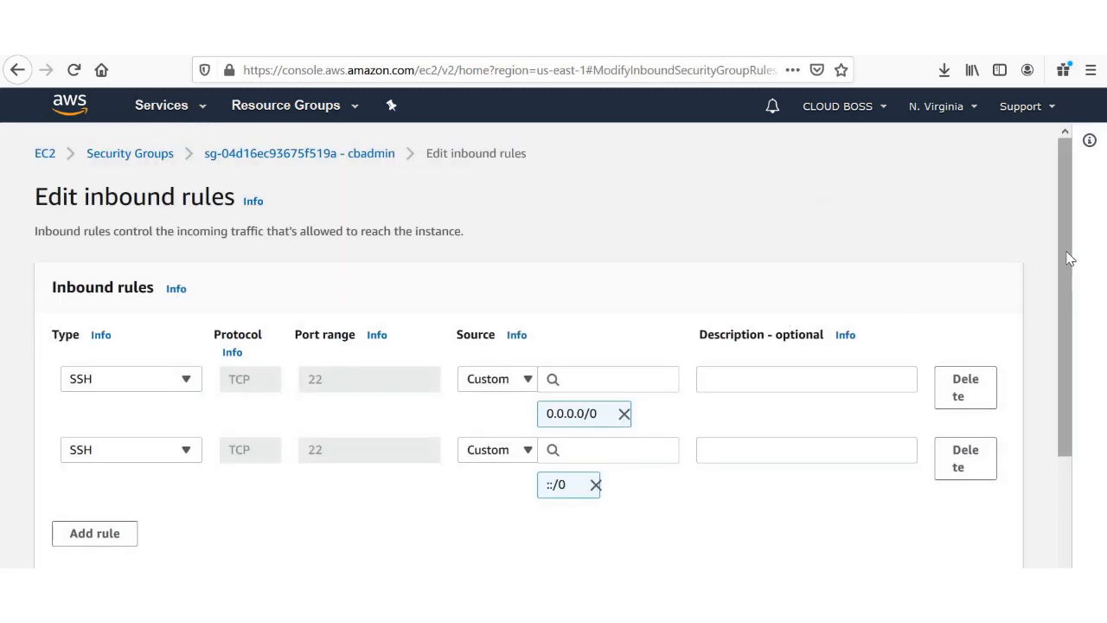
Step: Delete both SSH inbound rules from the cbadmin security group
{"action": "left_click_drag", "start_coordinate": [1070, 257], "coordinate": [1053, 342]}
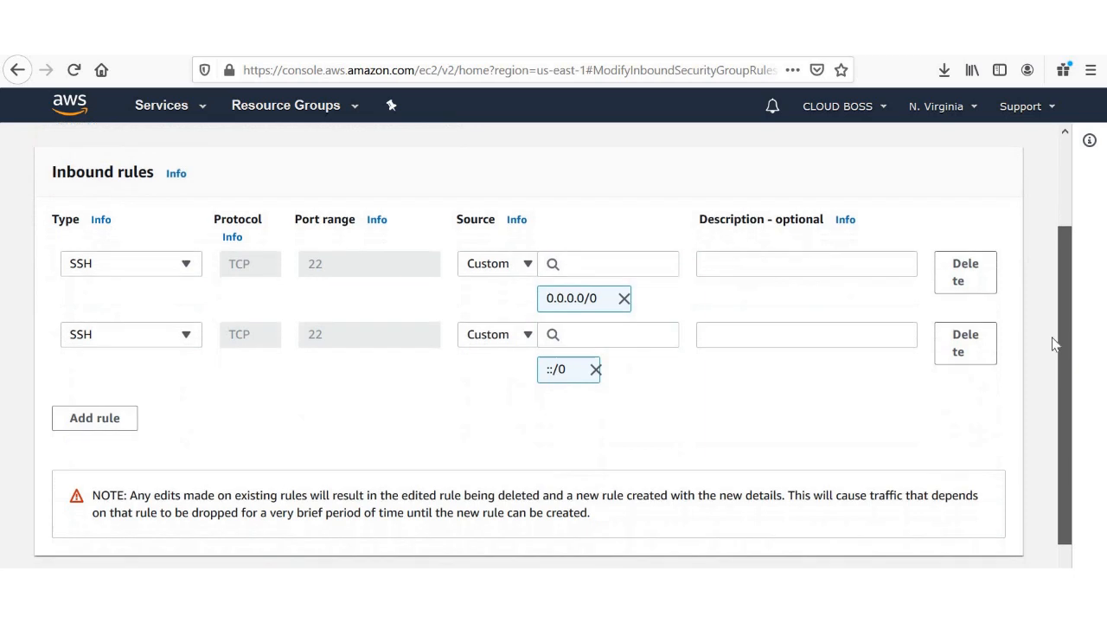
{"action": "left_click", "coordinate": [970, 279]}
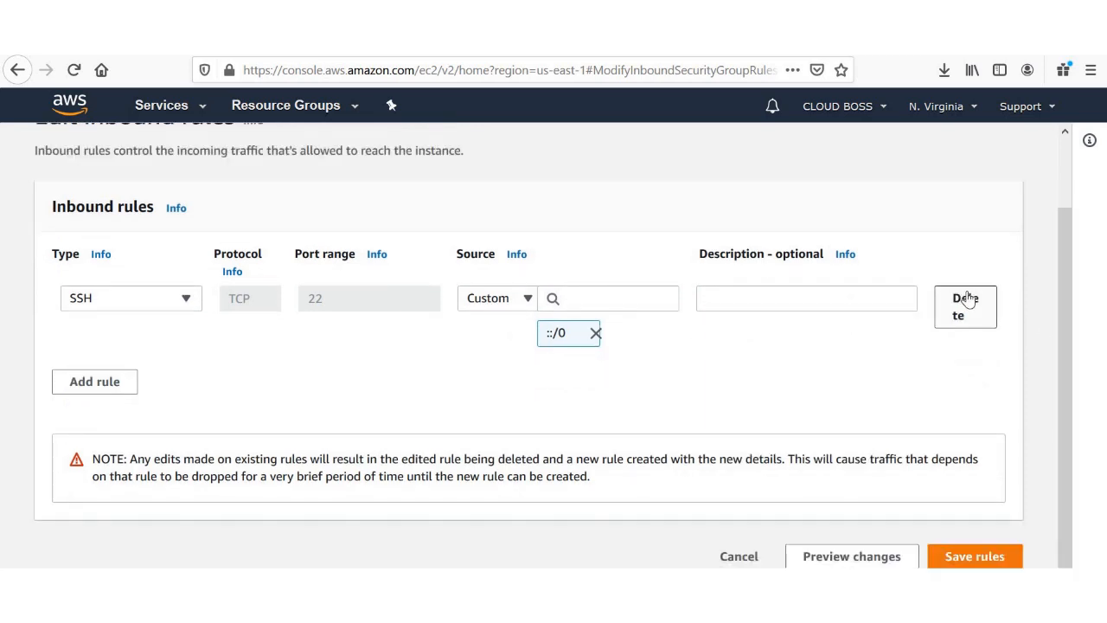
{"action": "left_click", "coordinate": [967, 303]}
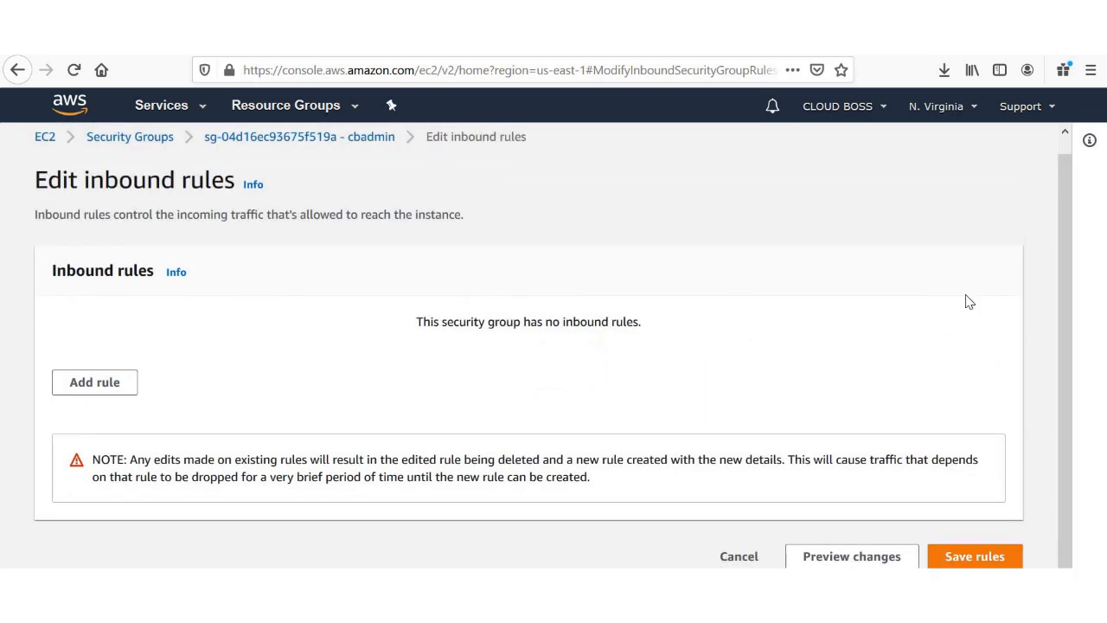
Step: Add a Custom TCP inbound rule for port 3389 with source Anywhere and save the rules
{"action": "left_click", "coordinate": [125, 384]}
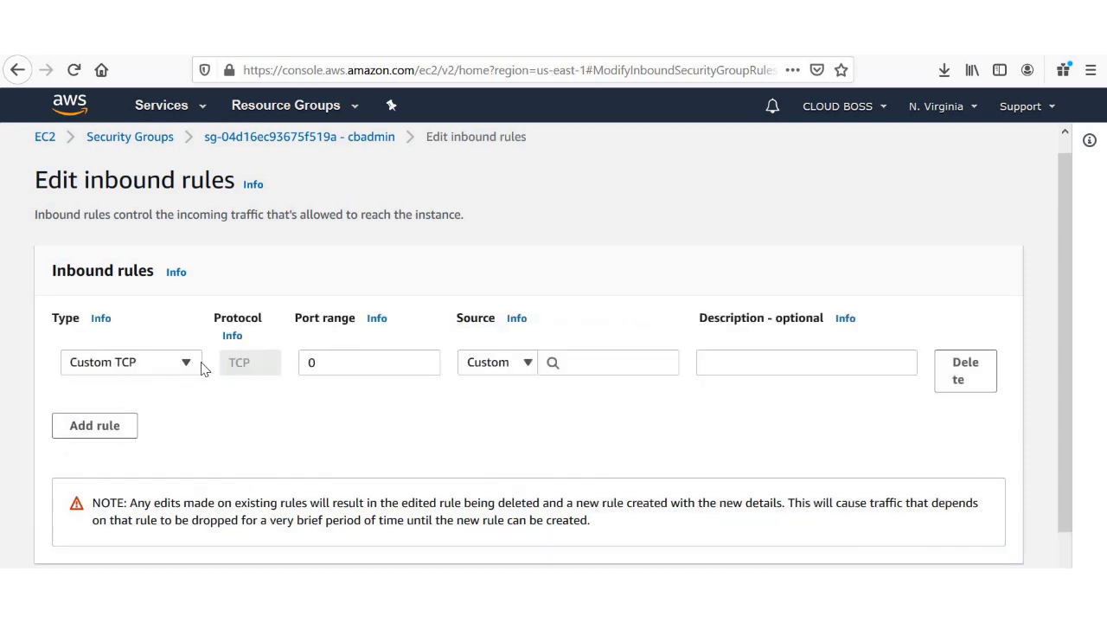
{"action": "left_click", "coordinate": [192, 367]}
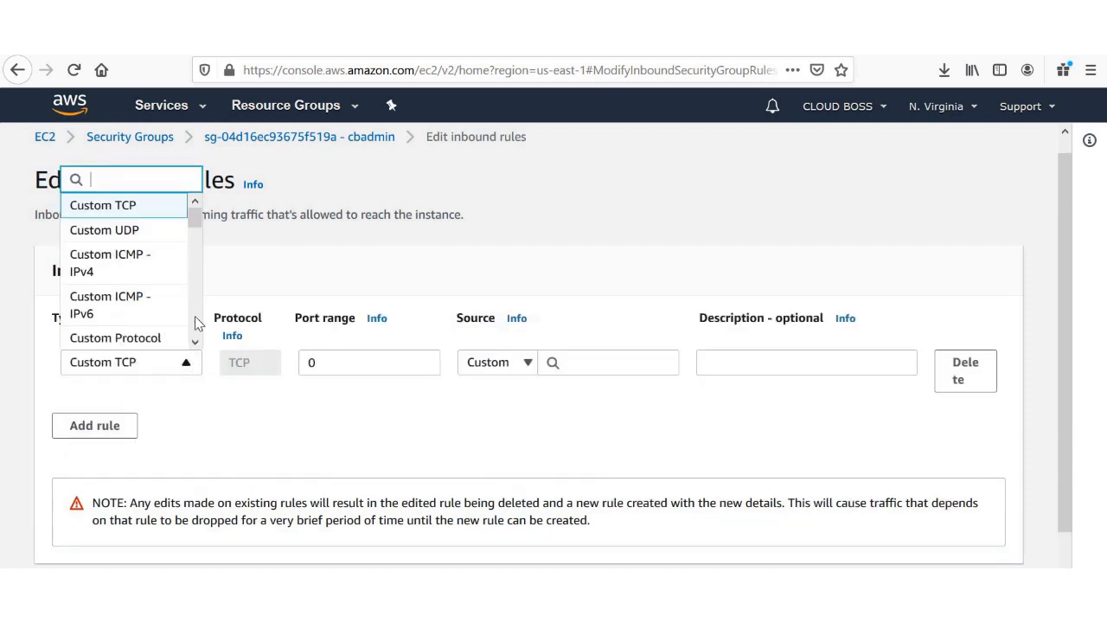
{"action": "left_click", "coordinate": [196, 361]}
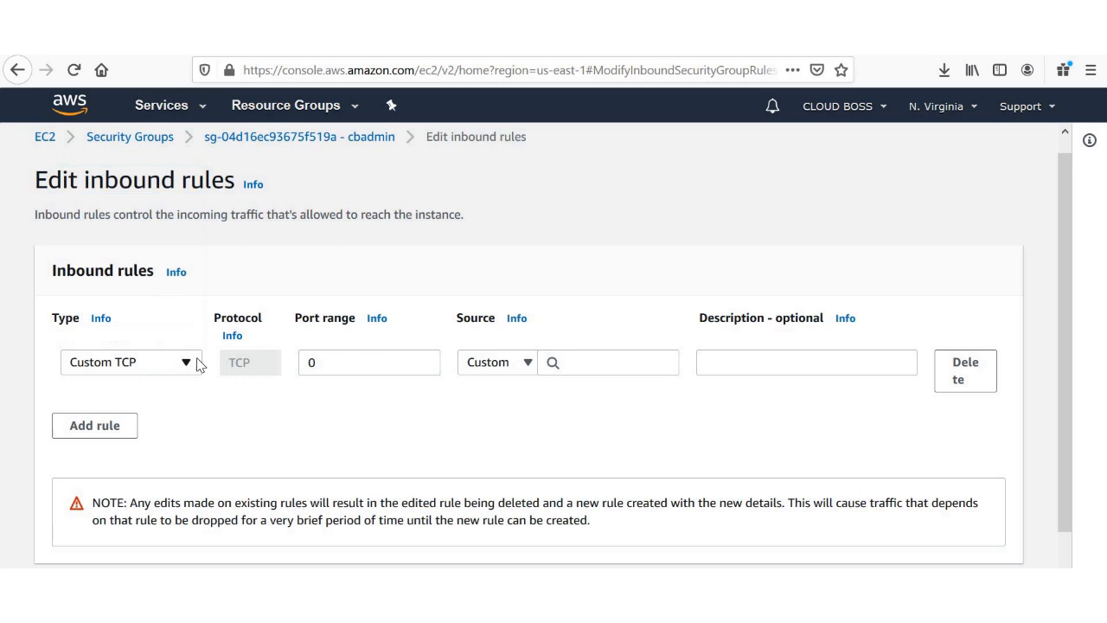
{"action": "left_click", "coordinate": [322, 362]}
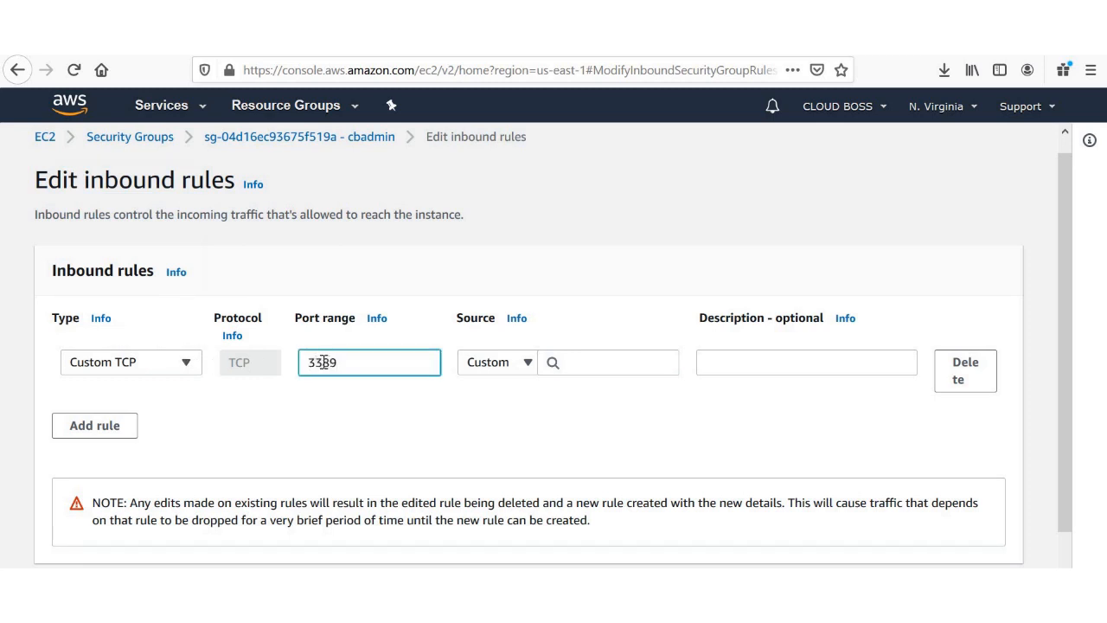
{"action": "left_click", "coordinate": [488, 367]}
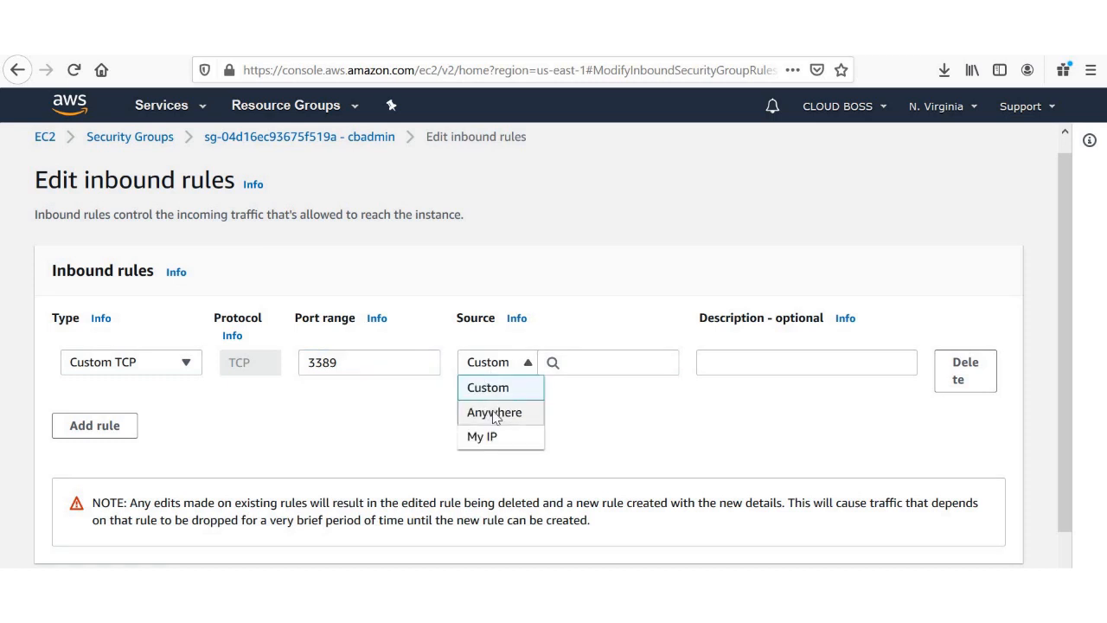
{"action": "left_click", "coordinate": [493, 413]}
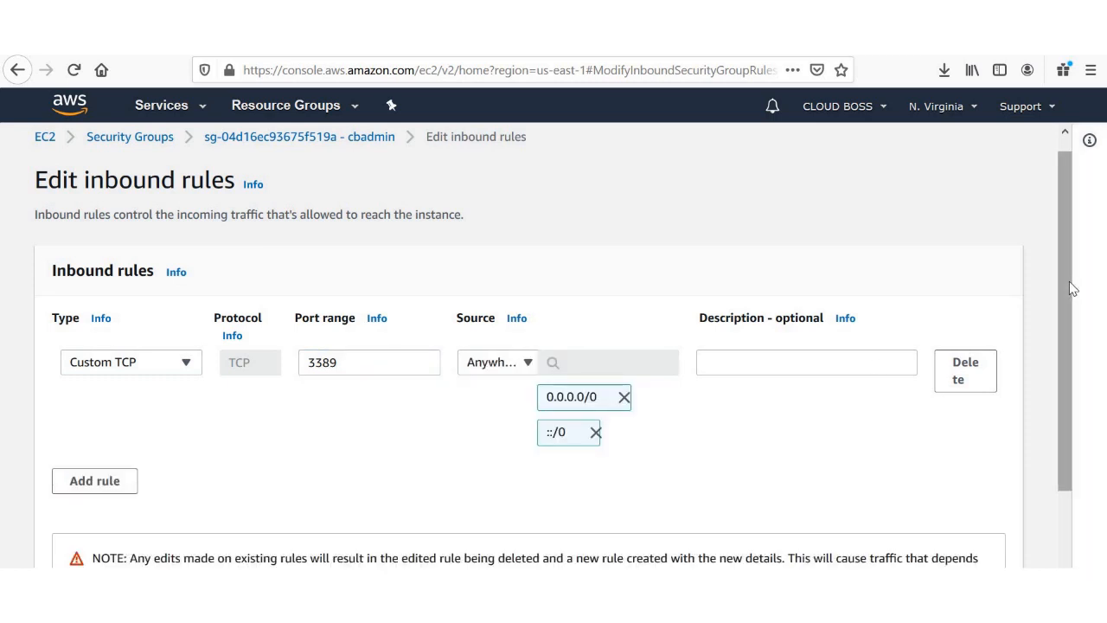
{"action": "scroll", "coordinate": [1069, 372], "scroll_direction": "down", "scroll_amount": 2}
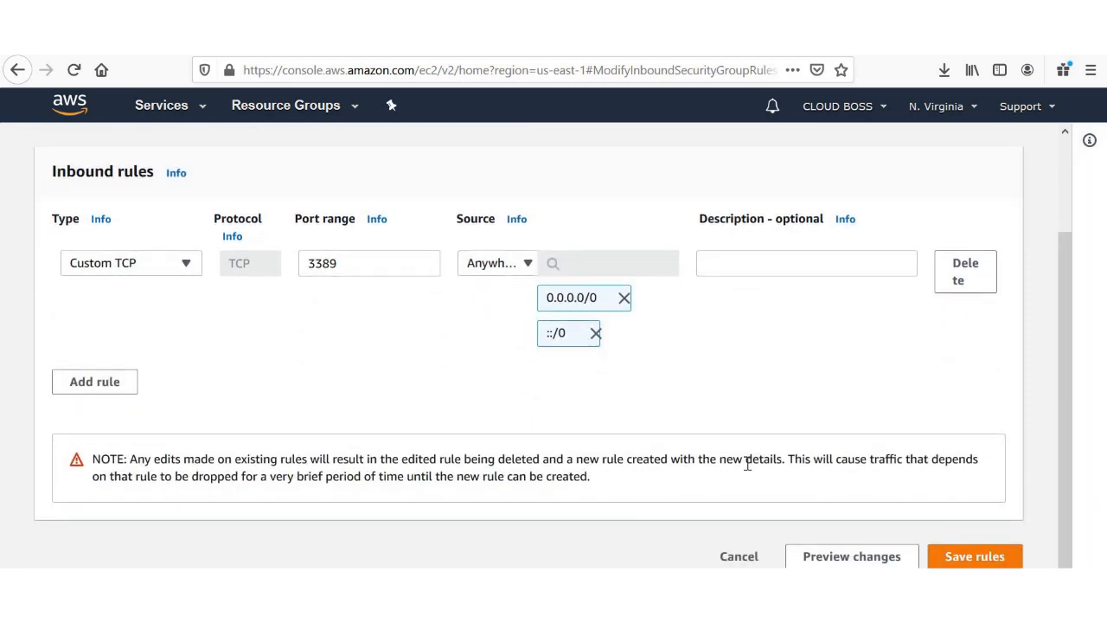
{"action": "left_click", "coordinate": [988, 560]}
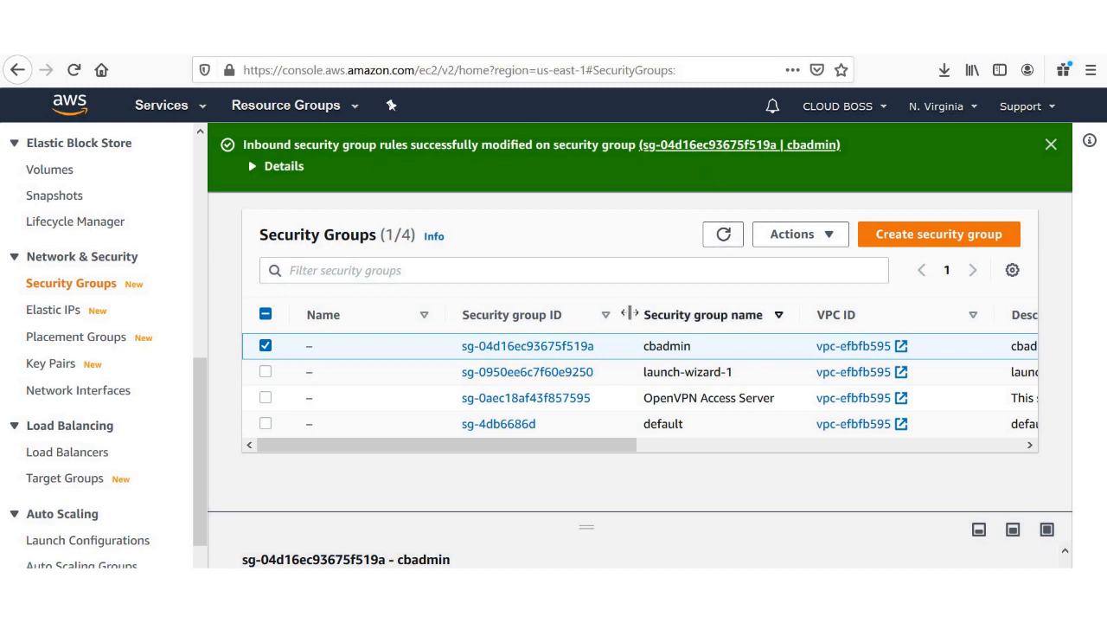
Step: Open the details of the cbadmin security group and check the port ranges of its inbound rules
{"action": "left_click", "coordinate": [578, 348]}
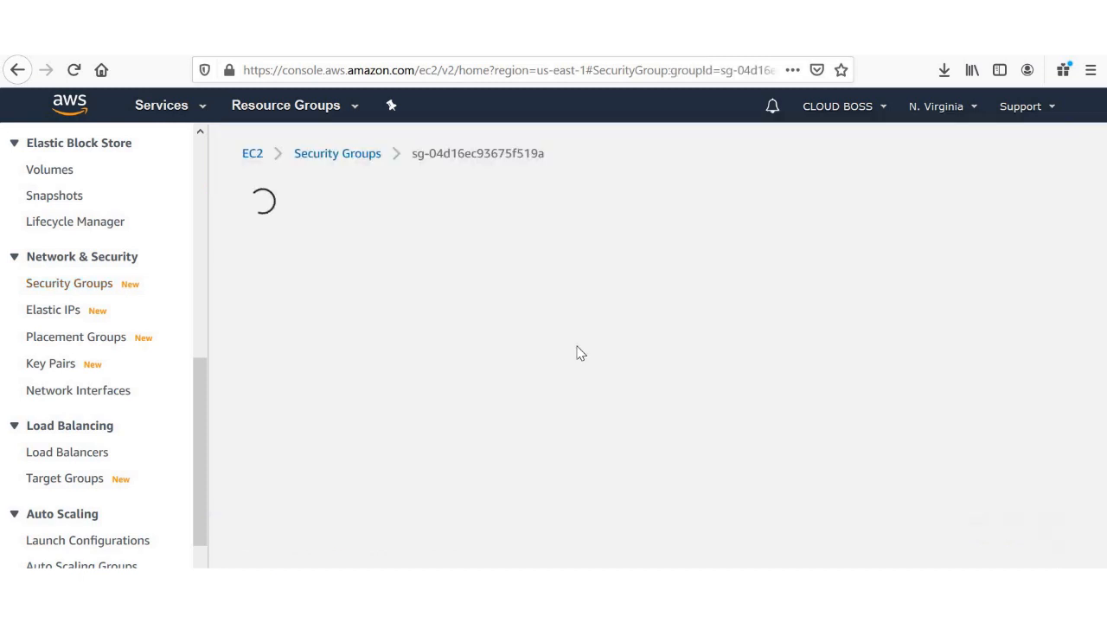
{"action": "scroll", "coordinate": [726, 536], "scroll_direction": "down", "scroll_amount": 2}
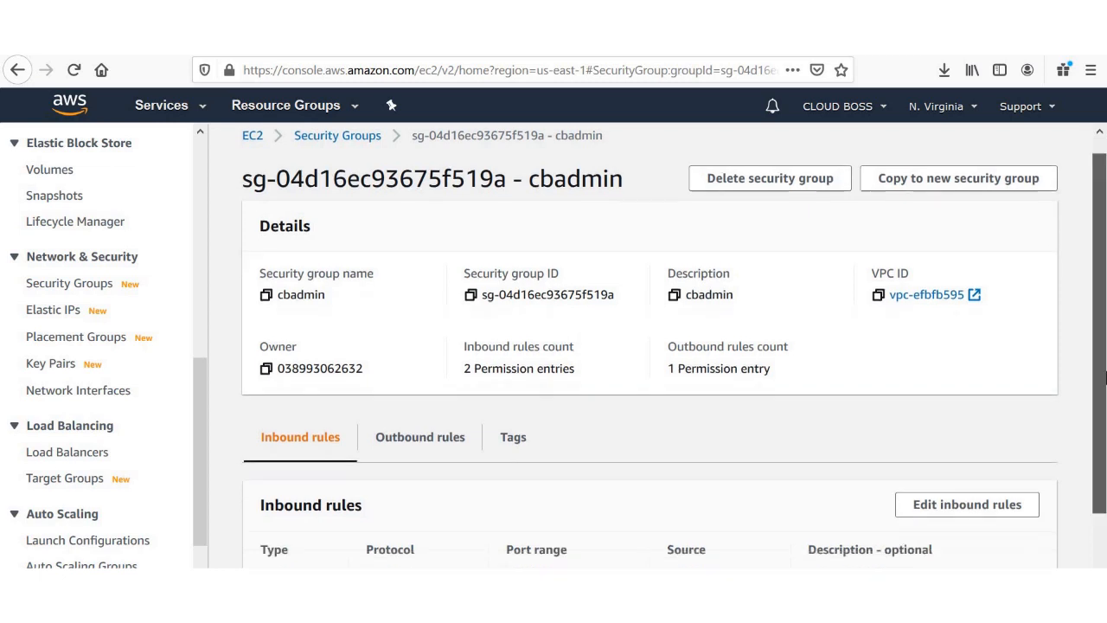
{"action": "left_click_drag", "start_coordinate": [537, 521], "coordinate": [493, 545]}
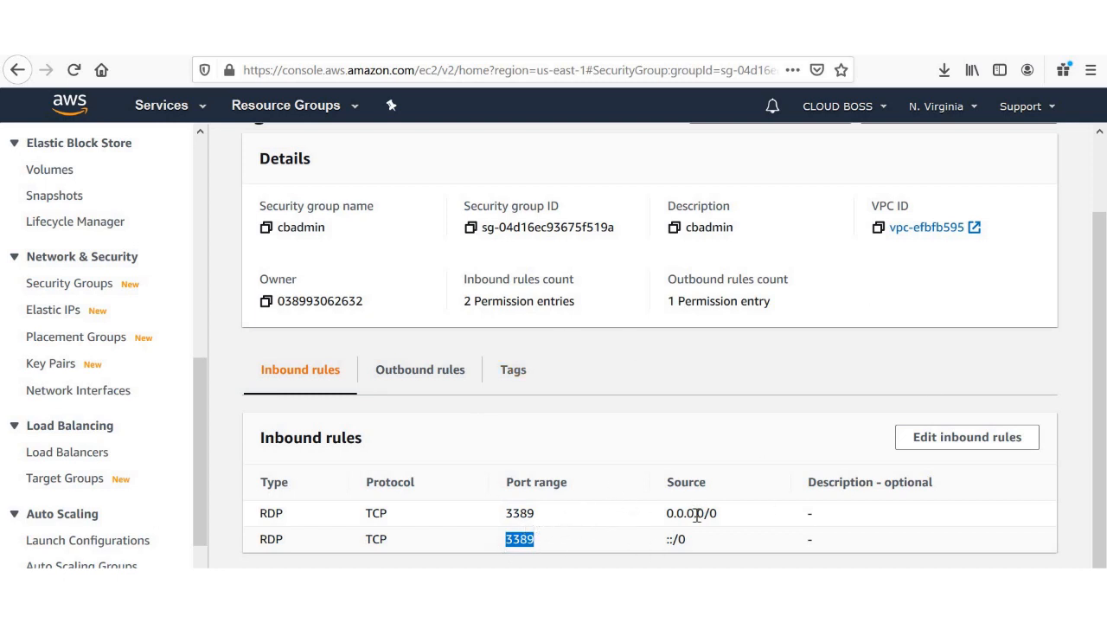
{"action": "left_click_drag", "start_coordinate": [536, 514], "coordinate": [507, 514]}
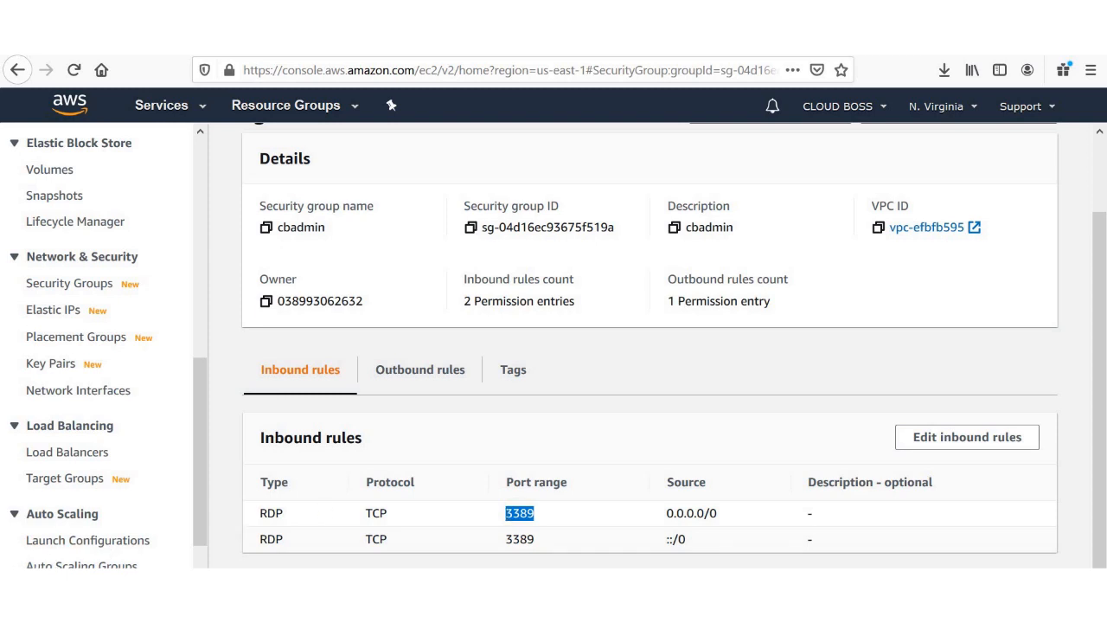
Step: Return to the EC2 instances list and refresh it to check the status of the Windows-Demo instance
{"action": "scroll", "coordinate": [649, 346], "scroll_direction": "up", "scroll_amount": 2}
{"action": "left_click_drag", "start_coordinate": [197, 485], "coordinate": [221, 216]}
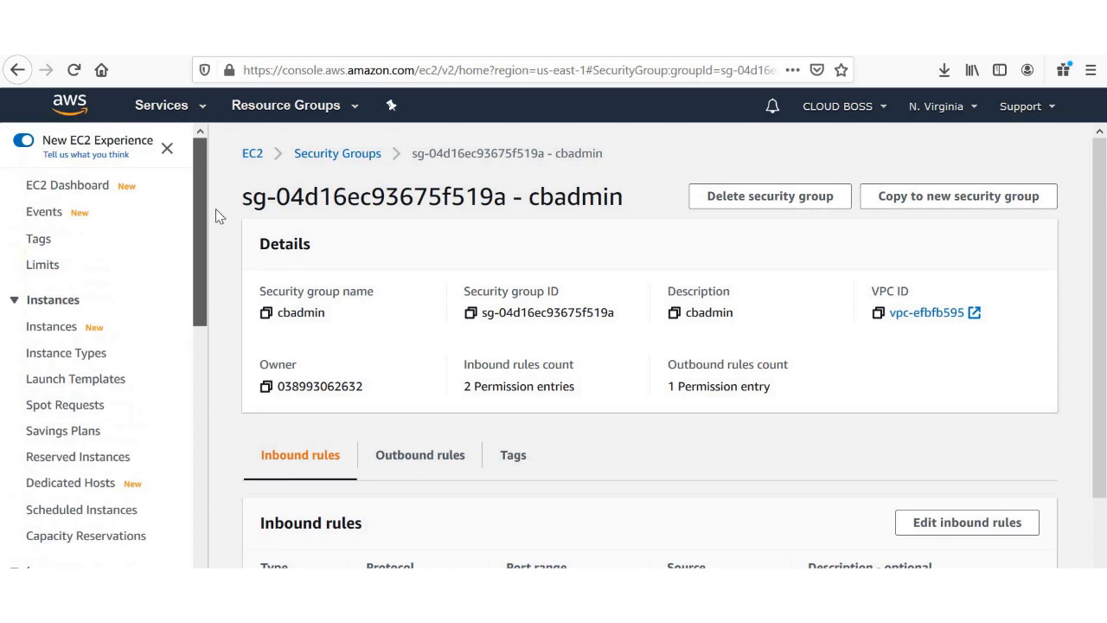
{"action": "left_click", "coordinate": [57, 335]}
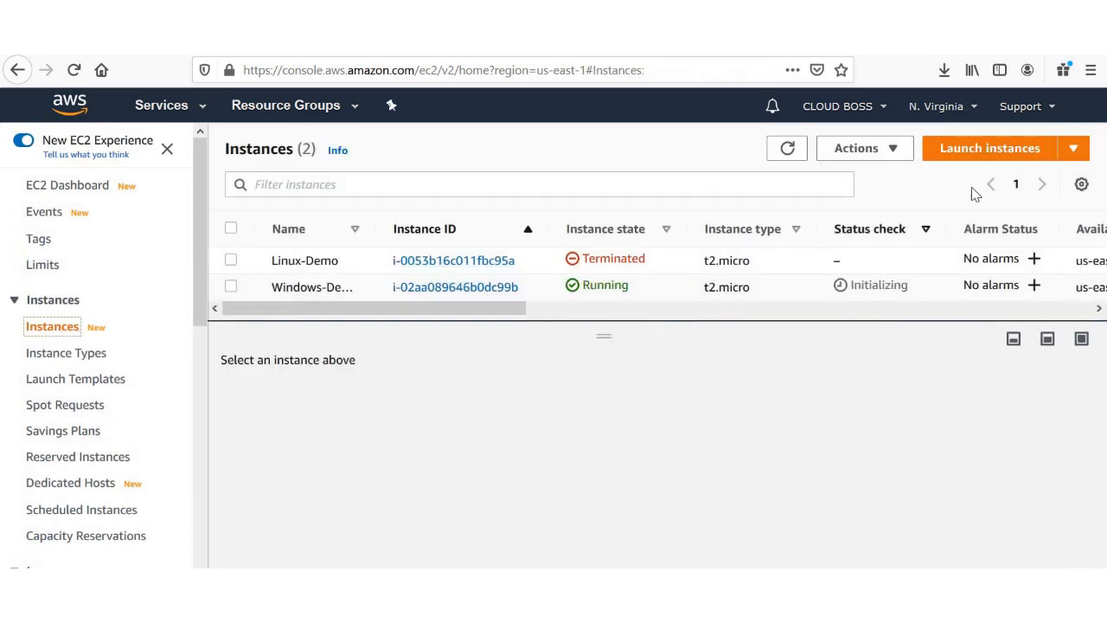
{"action": "left_click", "coordinate": [792, 149]}
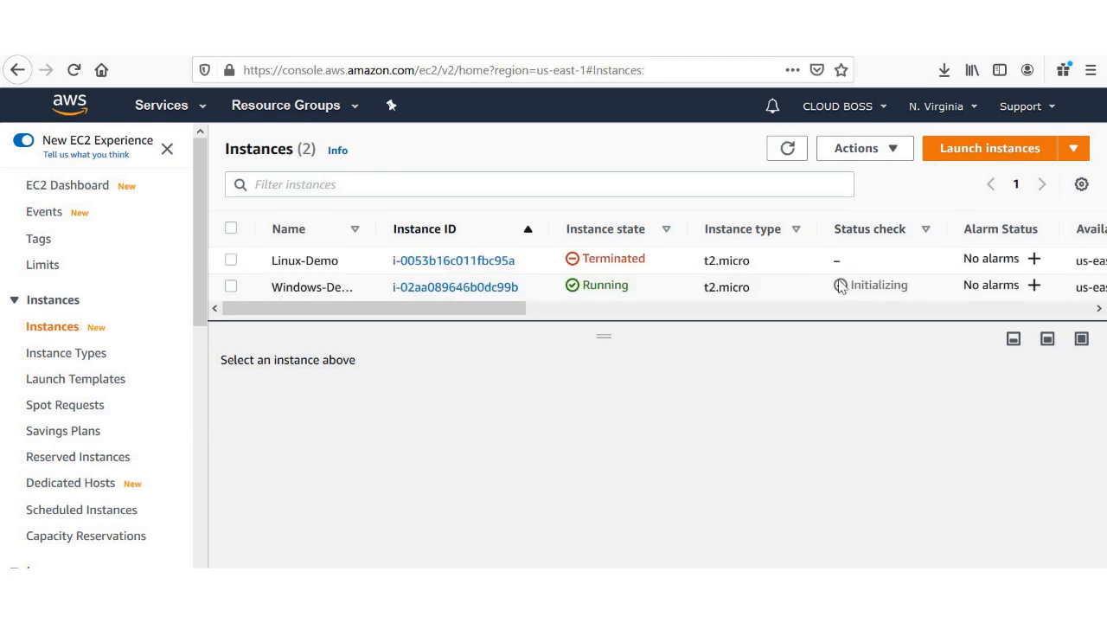
{"action": "left_click", "coordinate": [789, 149]}
{"action": "left_click", "coordinate": [803, 152]}
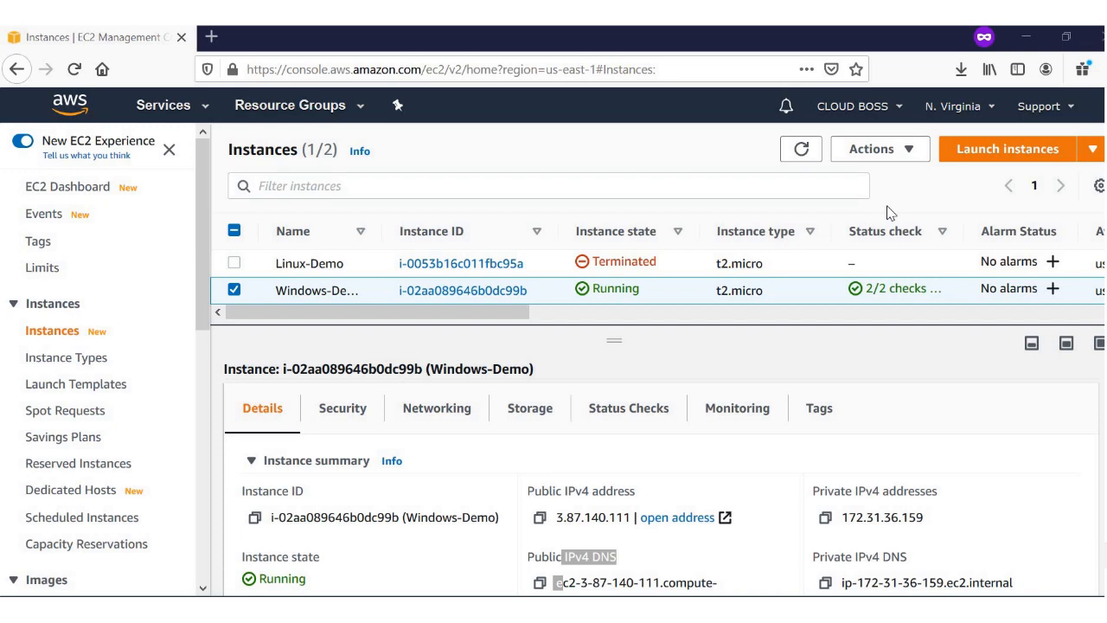
Step: Retrieve the Windows administrator password of the Windows-Demo instance by loading the key pair file cloudboss.pem and decrypting the password
{"action": "left_click", "coordinate": [884, 162]}
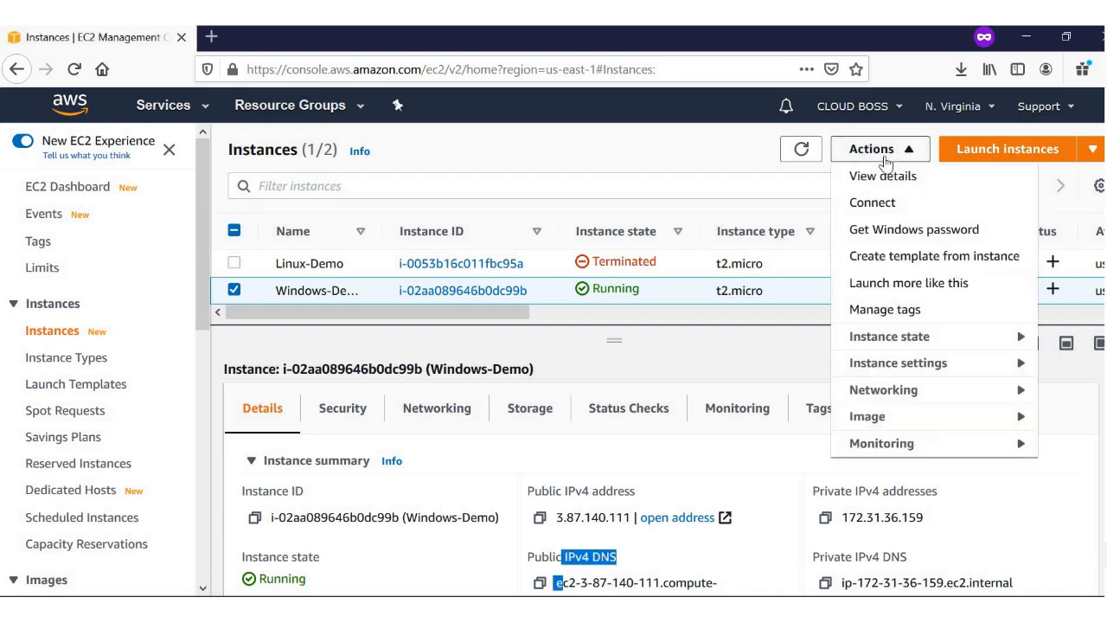
{"action": "left_click", "coordinate": [902, 233]}
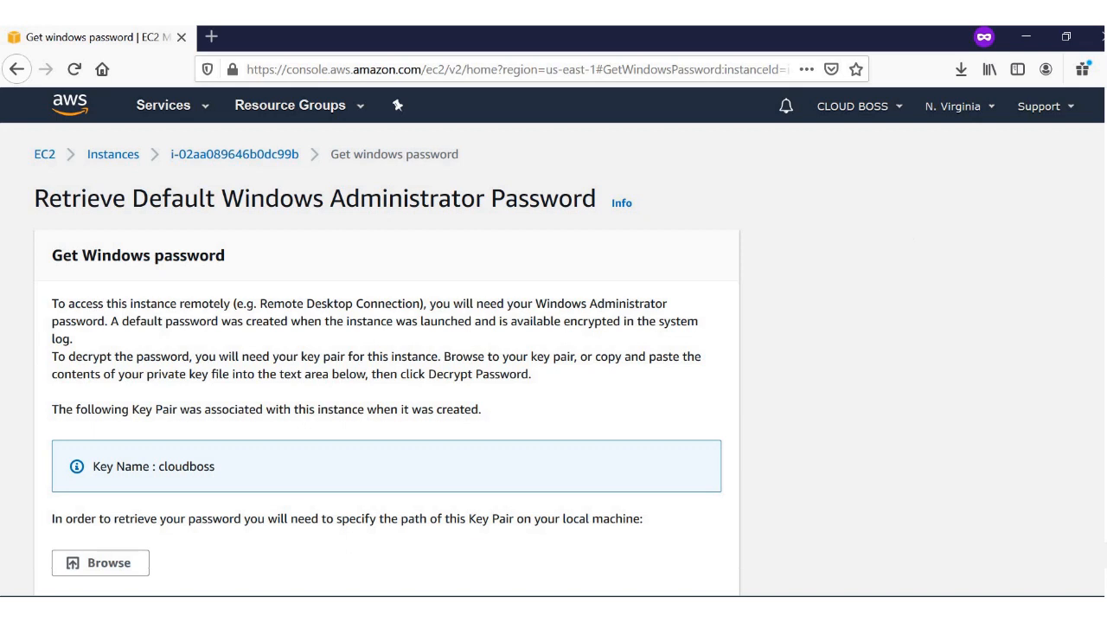
{"action": "scroll", "coordinate": [387, 367], "scroll_direction": "down", "scroll_amount": 2}
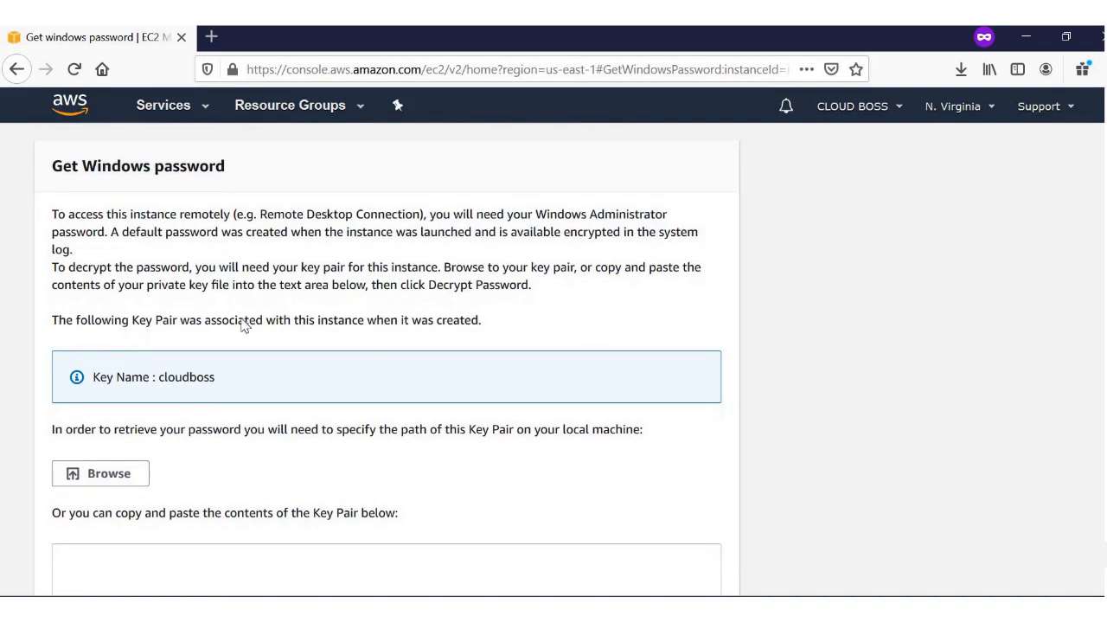
{"action": "left_click", "coordinate": [127, 476]}
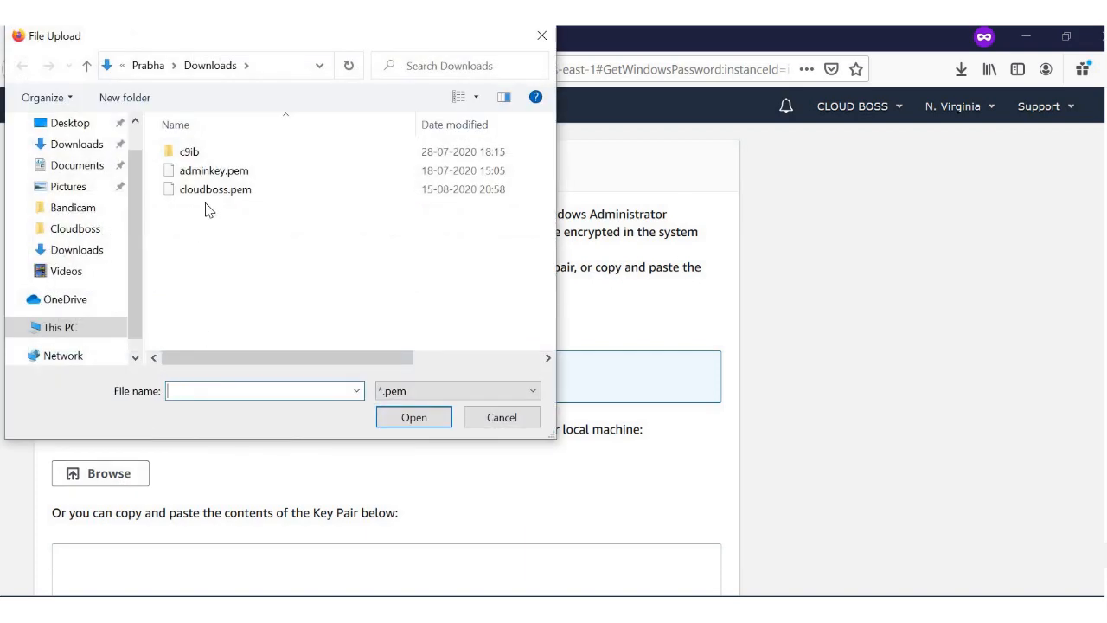
{"action": "left_click_drag", "start_coordinate": [259, 42], "coordinate": [642, 151]}
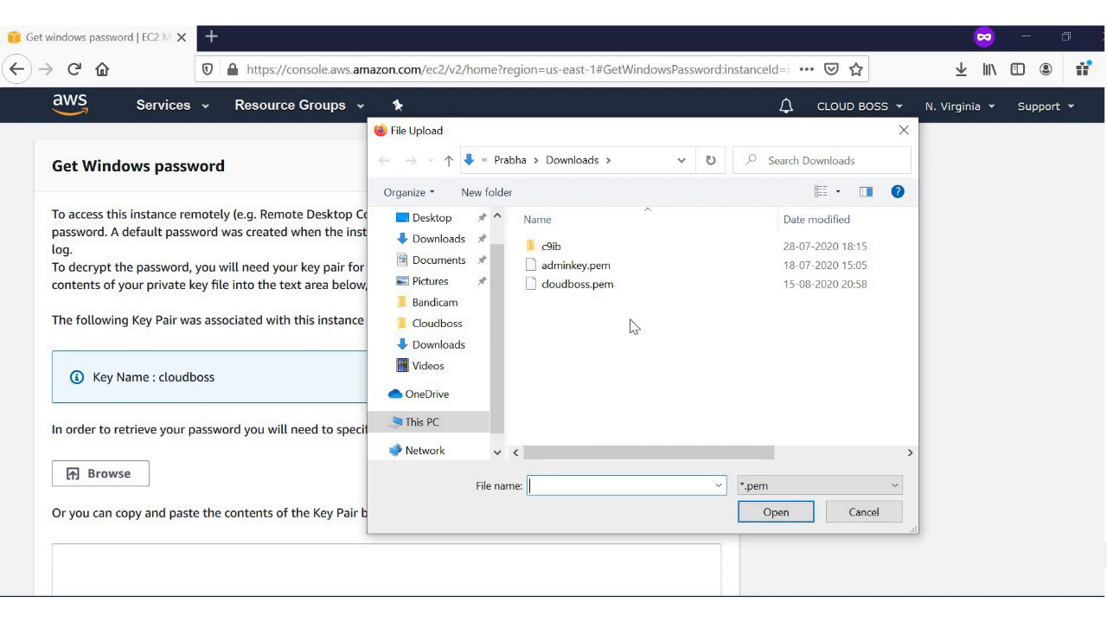
{"action": "left_click", "coordinate": [608, 292]}
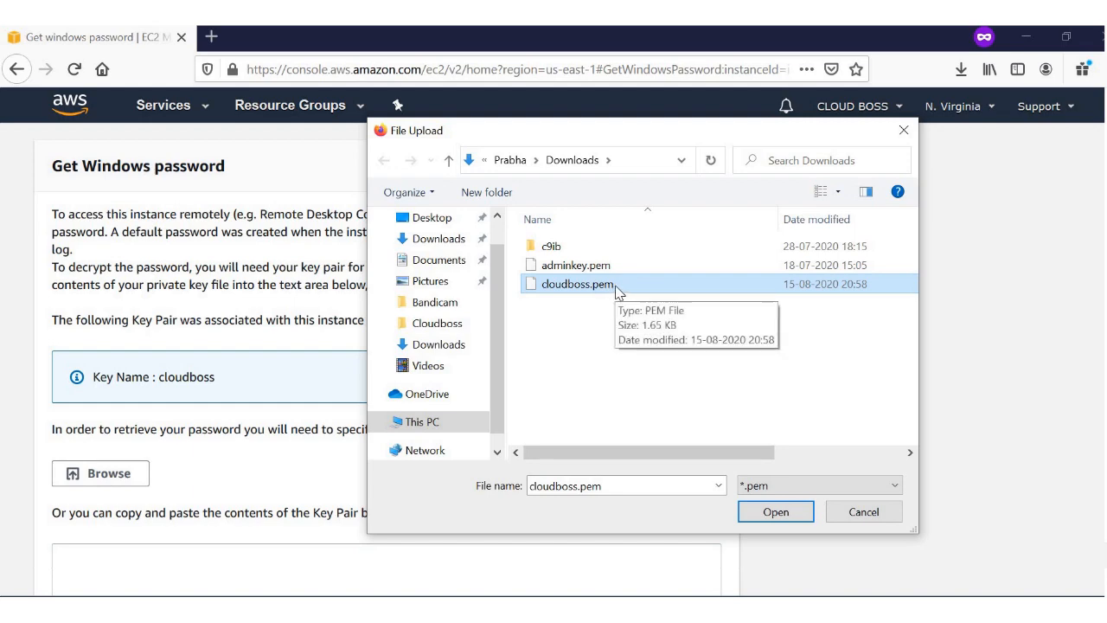
{"action": "left_click", "coordinate": [778, 515]}
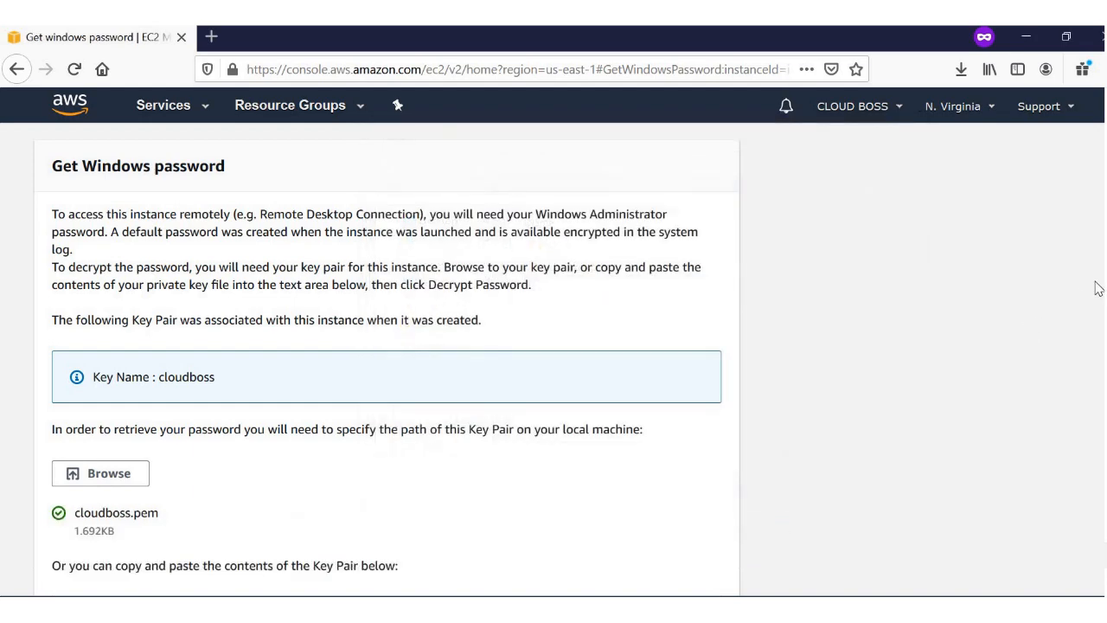
{"action": "scroll", "coordinate": [536, 300], "scroll_direction": "down", "scroll_amount": 3}
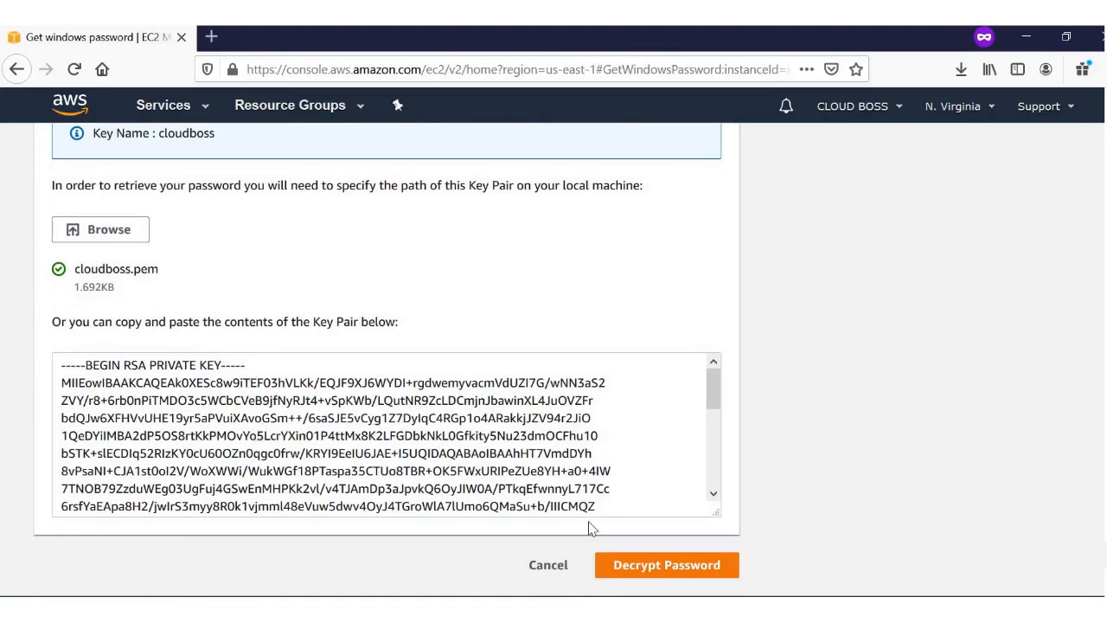
{"action": "left_click", "coordinate": [647, 565]}
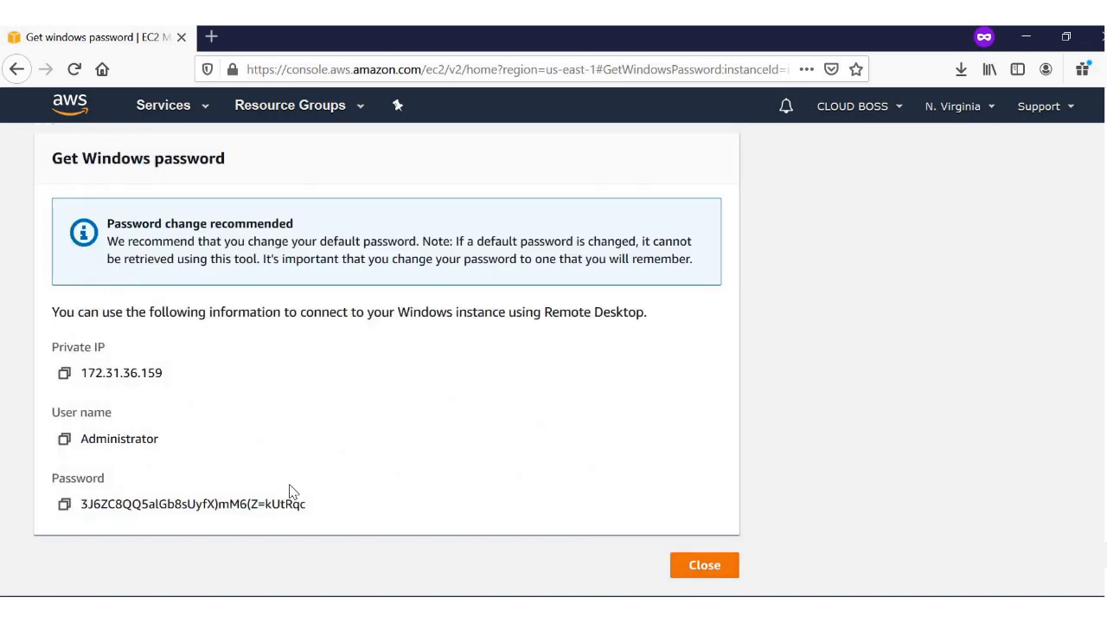
Step: Copy the user name and password entries from the retrieved credentials into the blank Notepad++ file
{"action": "left_click_drag", "start_coordinate": [306, 503], "coordinate": [57, 413]}
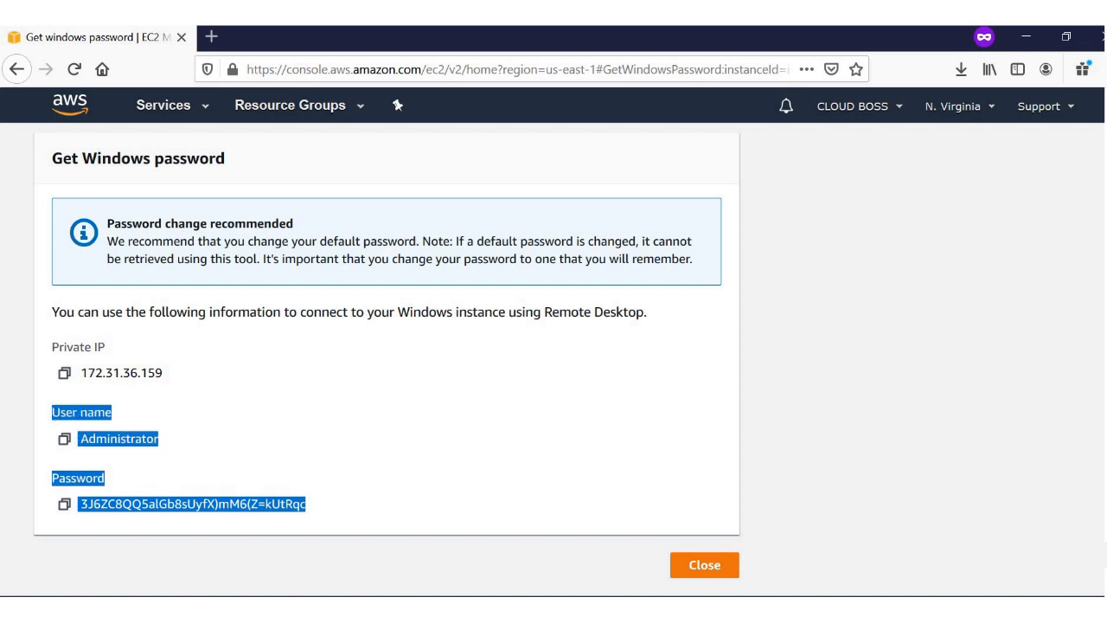
{"action": "key", "text": "alt+Tab"}
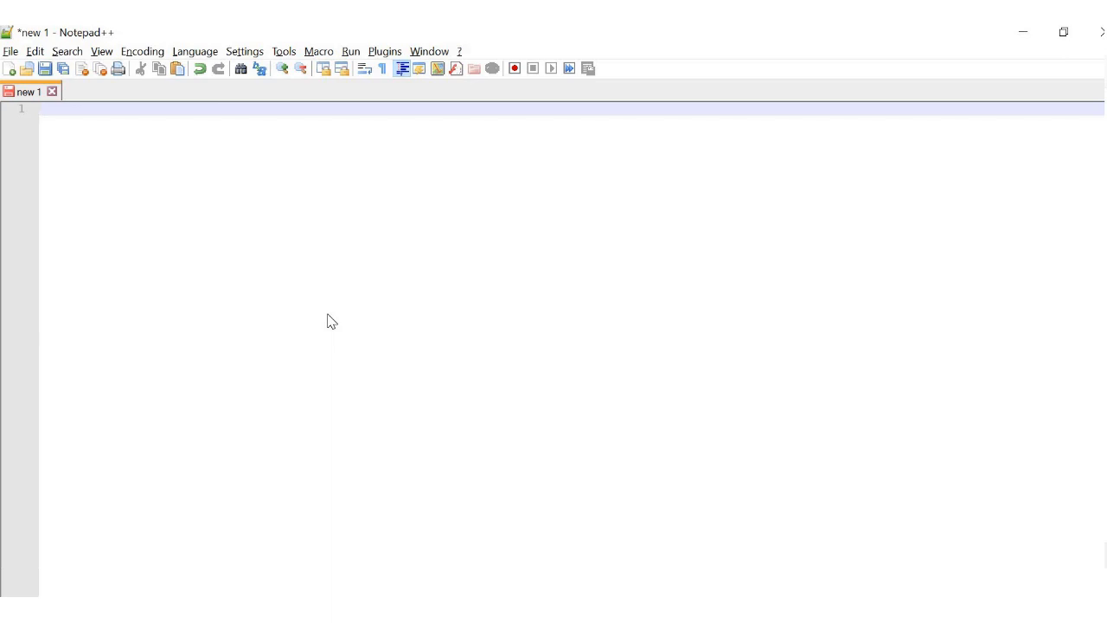
{"action": "key", "text": "ctrl+v"}
{"action": "key", "text": "Return"}
{"action": "key", "text": "Return"}
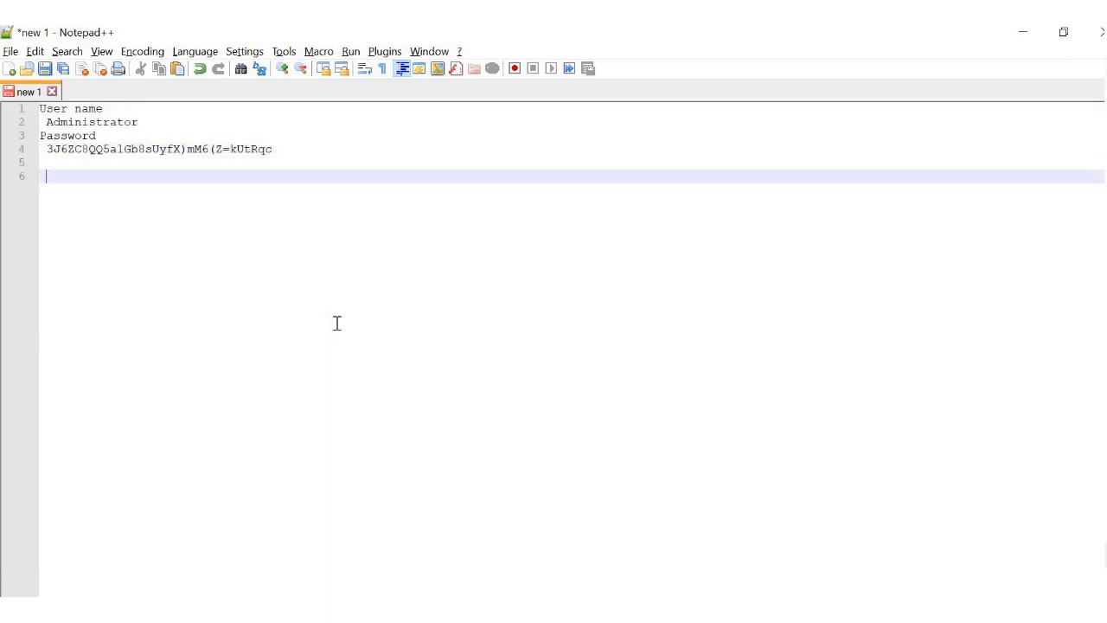
Step: Add a "Public ip :" line to the note with the public IPv4 address copied from the Windows-Demo details, 3.87.140.111
{"action": "type", "text": "Public ip :"}
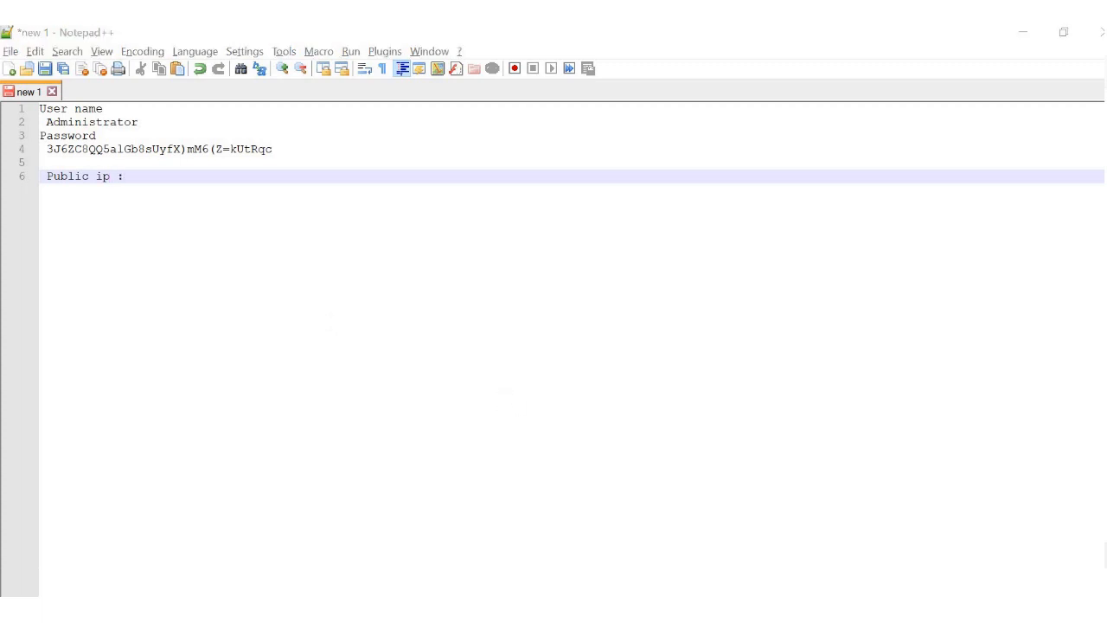
{"action": "mouse_move", "coordinate": [674, 610]}
{"action": "left_click", "coordinate": [711, 567]}
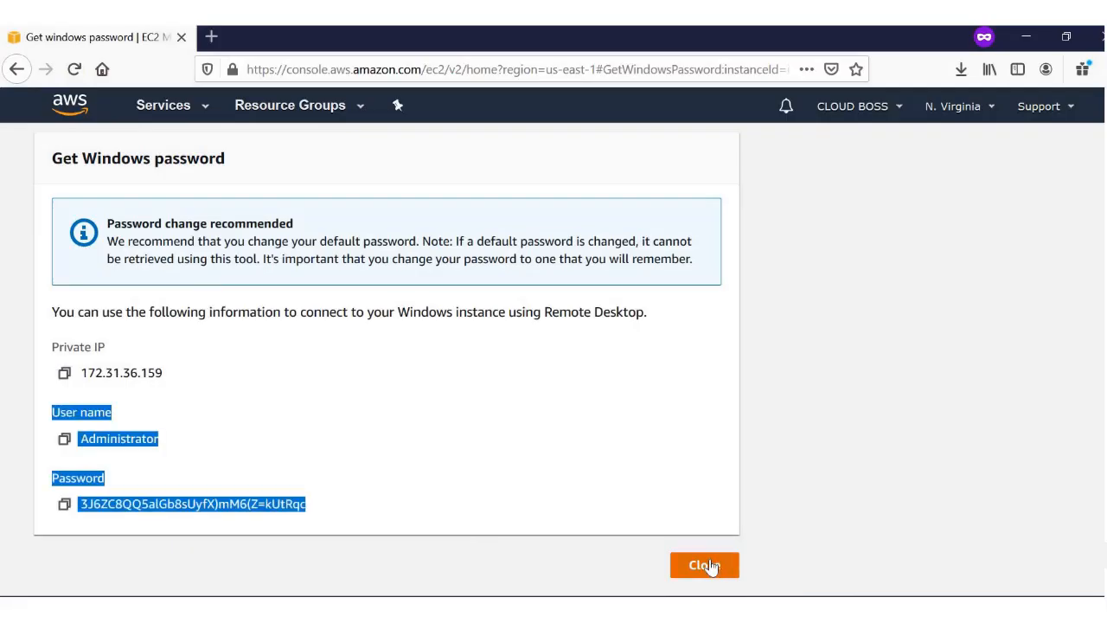
{"action": "left_click", "coordinate": [709, 567]}
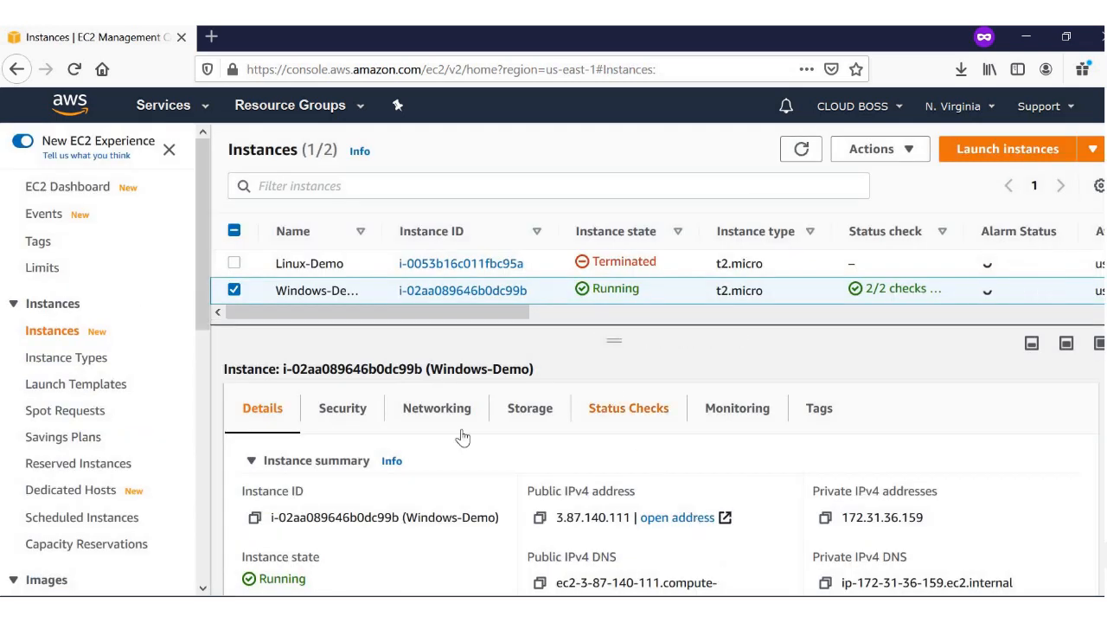
{"action": "left_click", "coordinate": [540, 518]}
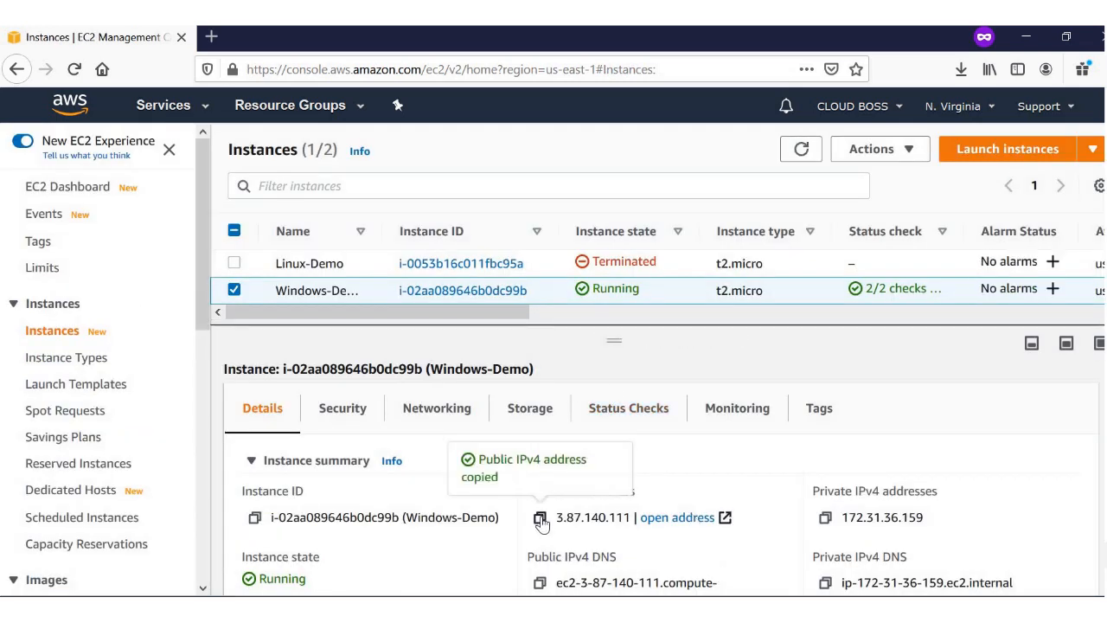
{"action": "key", "text": "alt+Tab"}
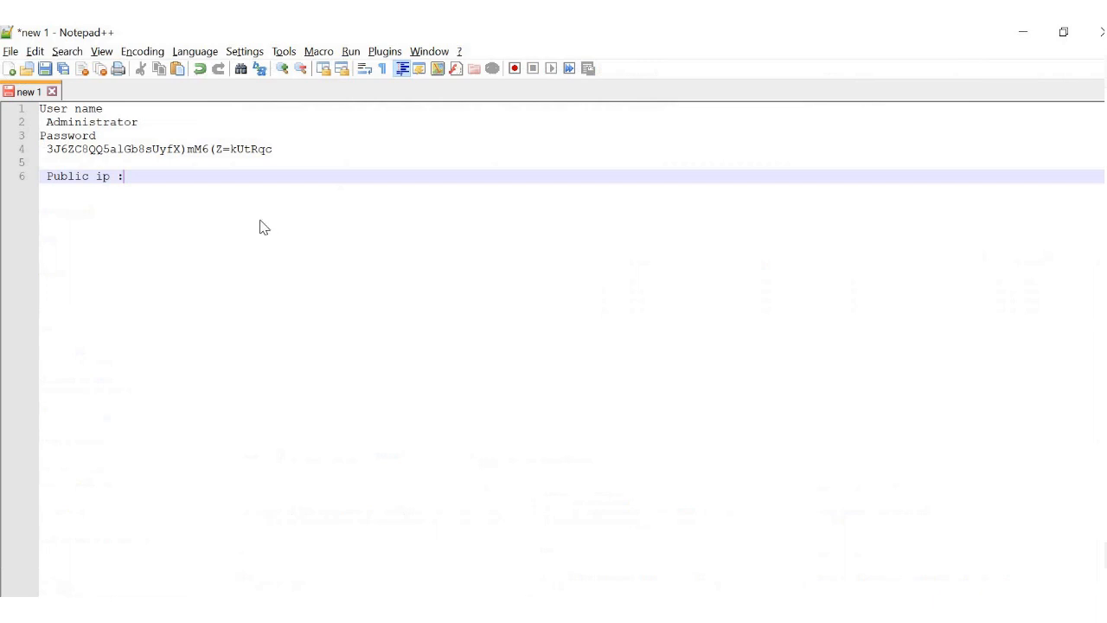
{"action": "key", "text": "ctrl+v"}
Step: Search Windows for rdp, open Remote Desktop Connection and select the computer address 3.87.140.111
{"action": "key", "text": "super"}
{"action": "type", "text": "rd"}
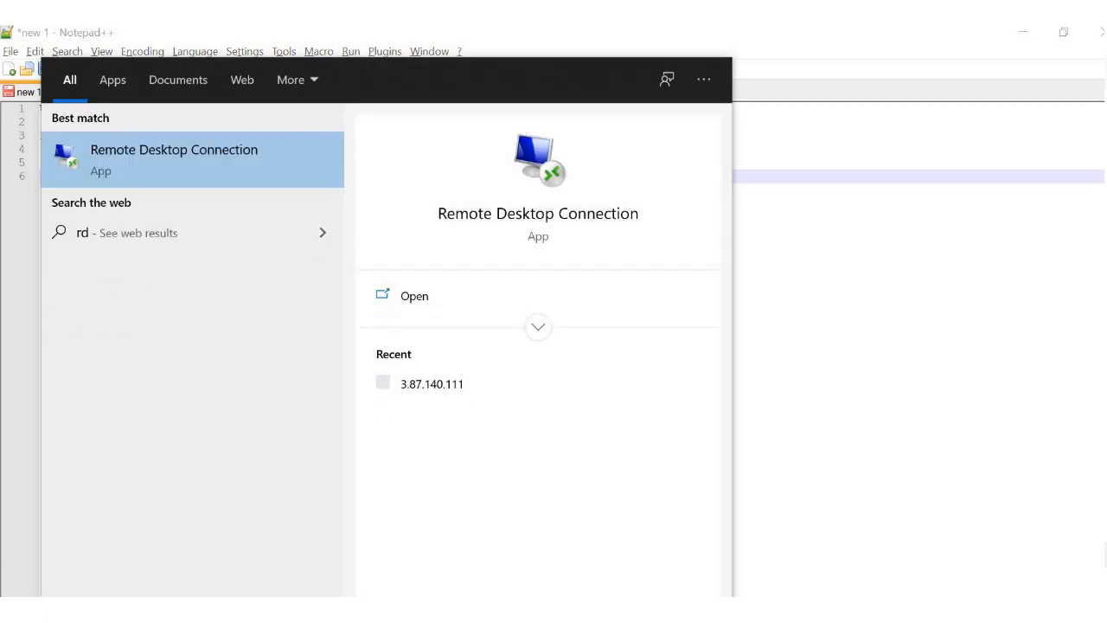
{"action": "type", "text": "p"}
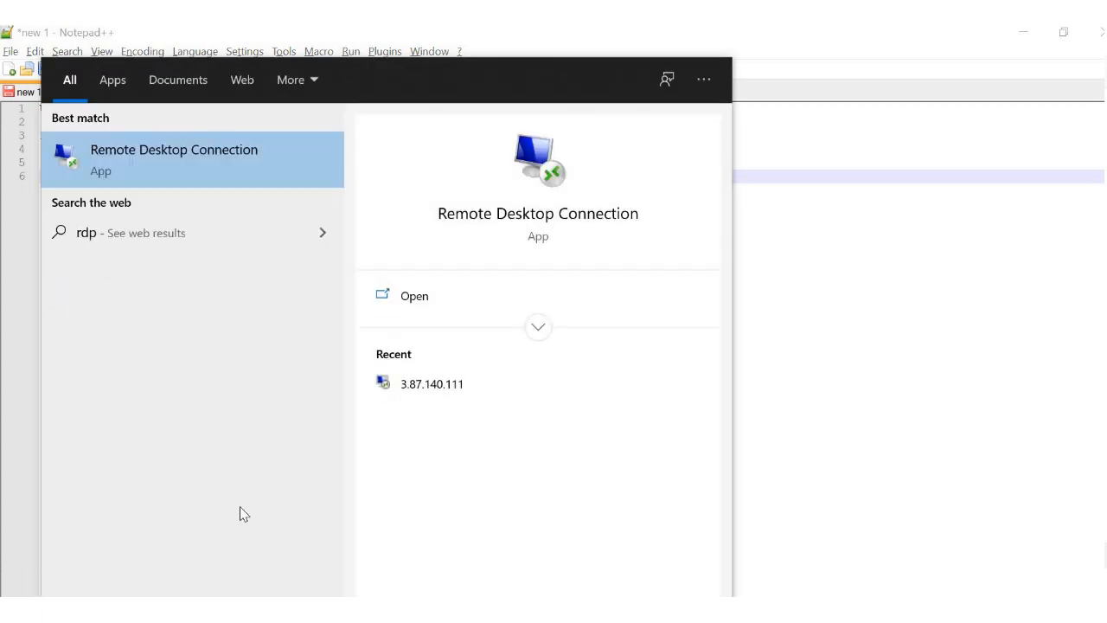
{"action": "left_click", "coordinate": [217, 158]}
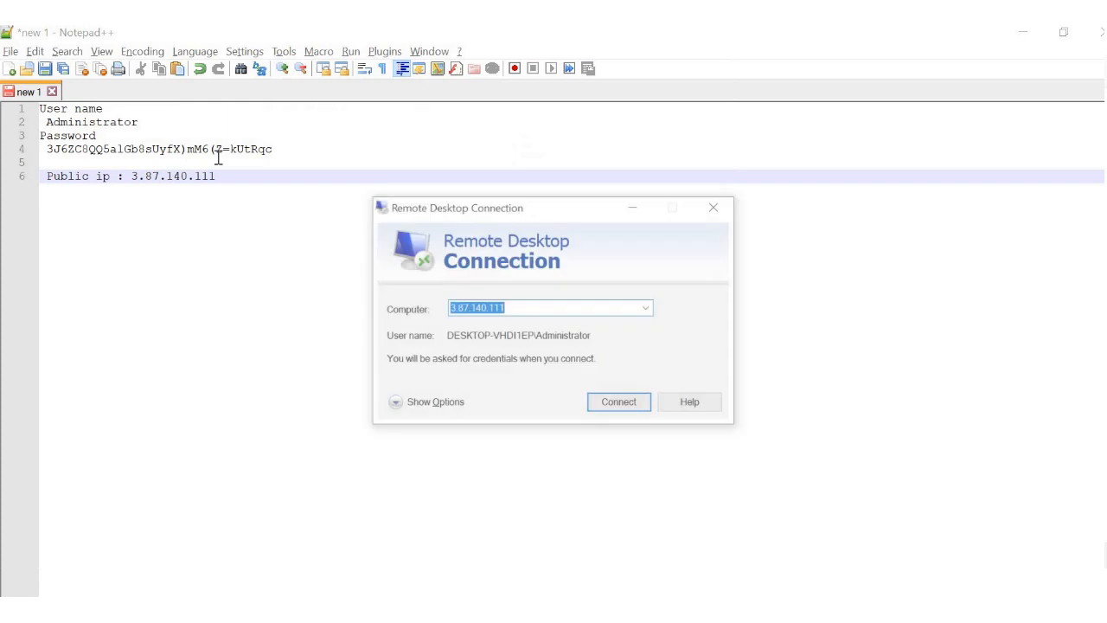
{"action": "left_click", "coordinate": [480, 308]}
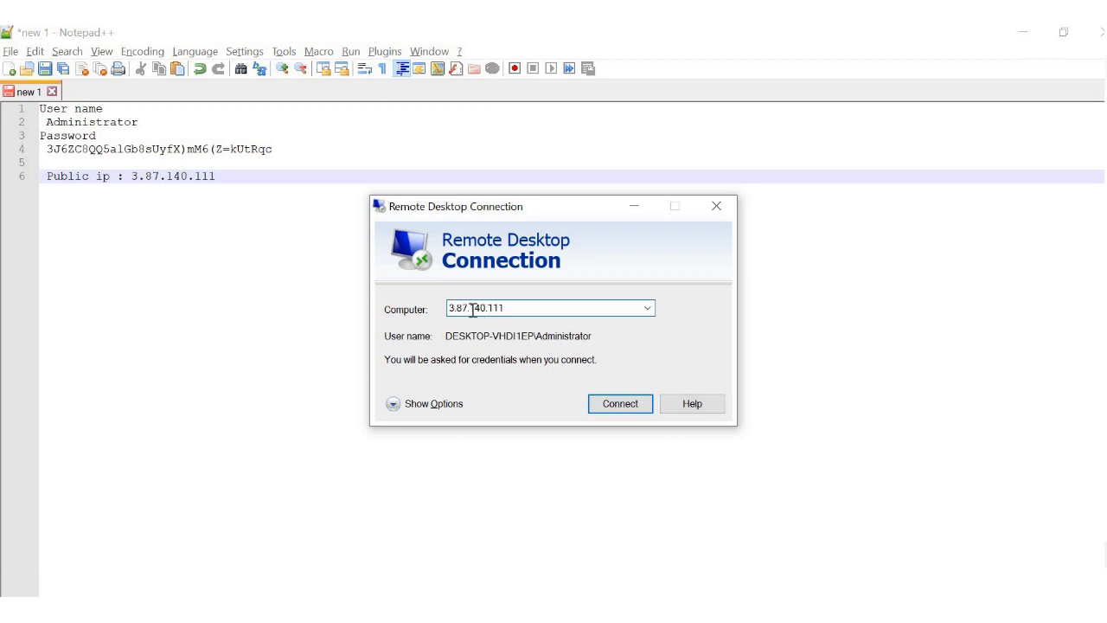
{"action": "double_click", "coordinate": [472, 307]}
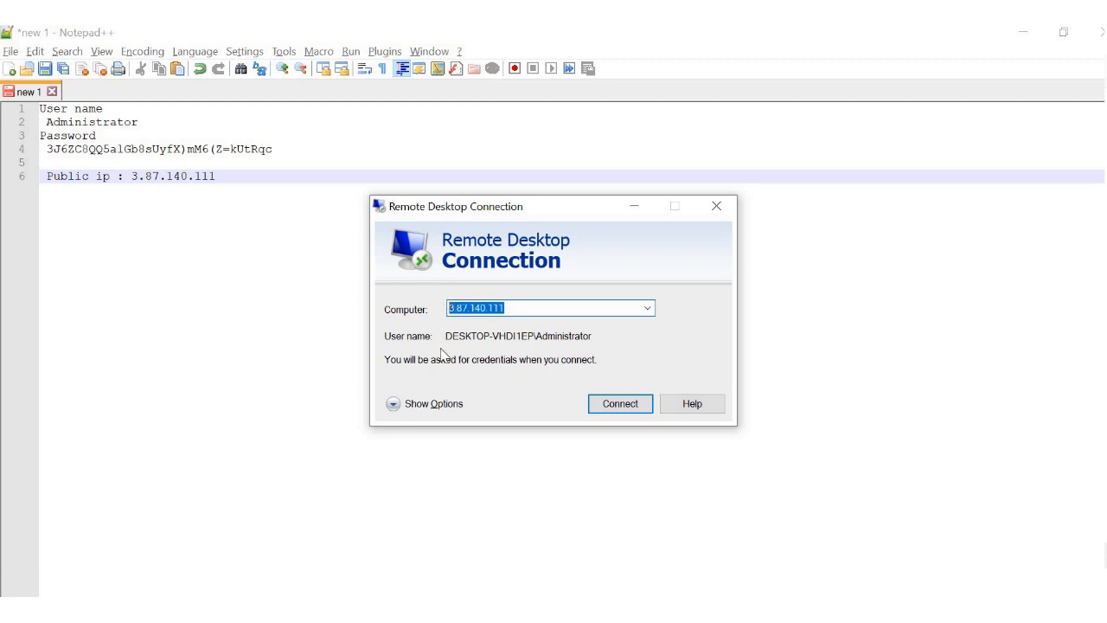
Step: Show the connection options, replace the user name with Administrator and start connecting to the remote computer
{"action": "left_click", "coordinate": [401, 406]}
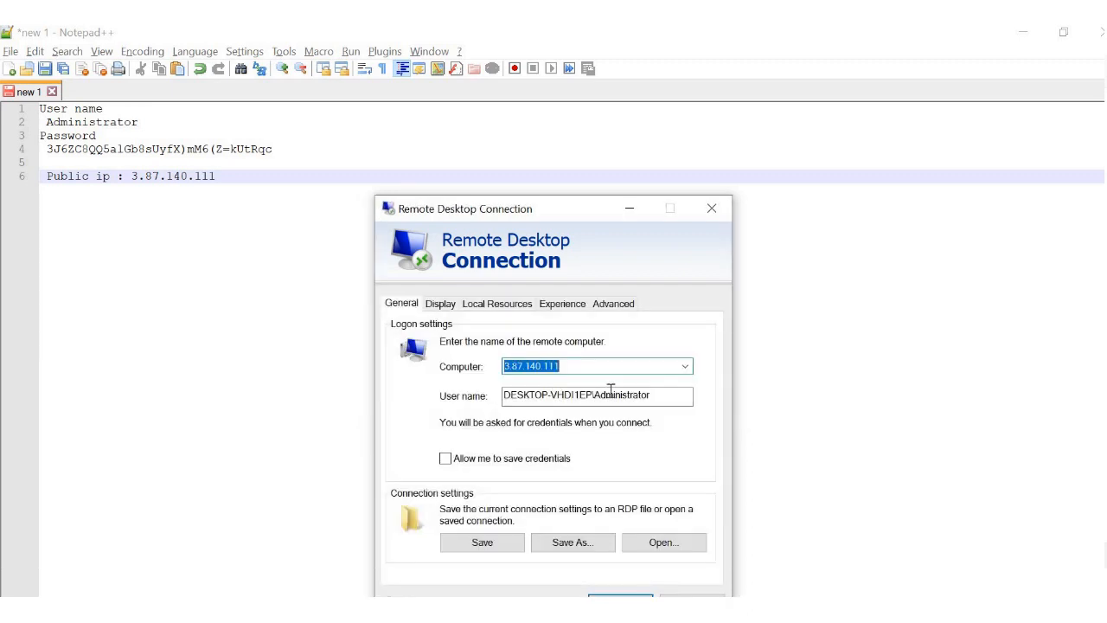
{"action": "left_click_drag", "start_coordinate": [657, 393], "coordinate": [383, 410]}
{"action": "key", "text": "BackSpace"}
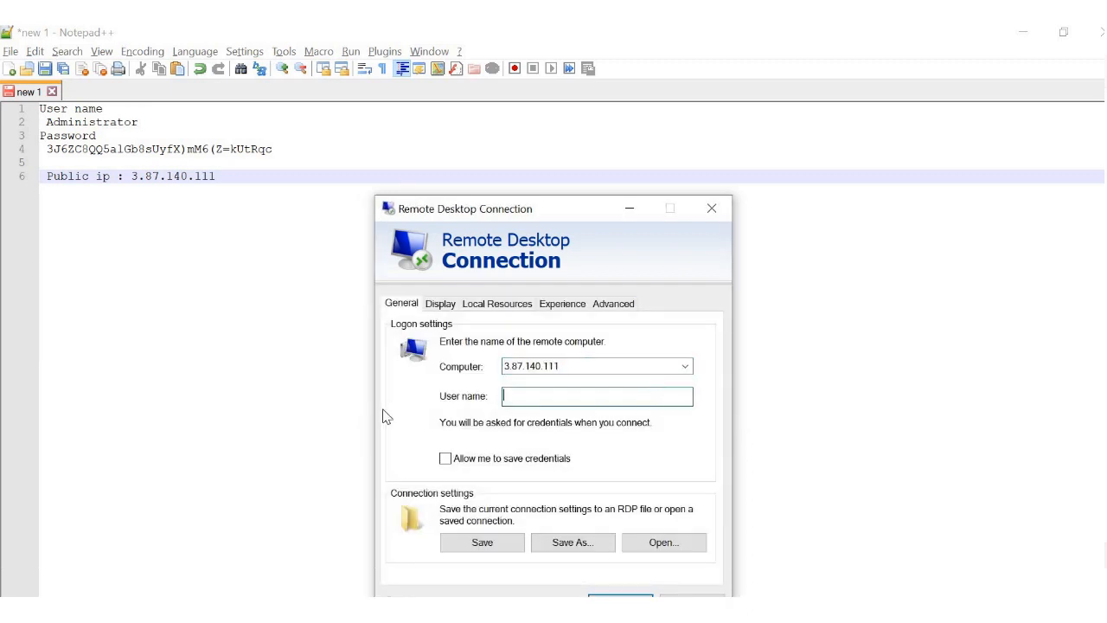
{"action": "type", "text": "Administrator"}
{"action": "left_click_drag", "start_coordinate": [580, 210], "coordinate": [569, 144]}
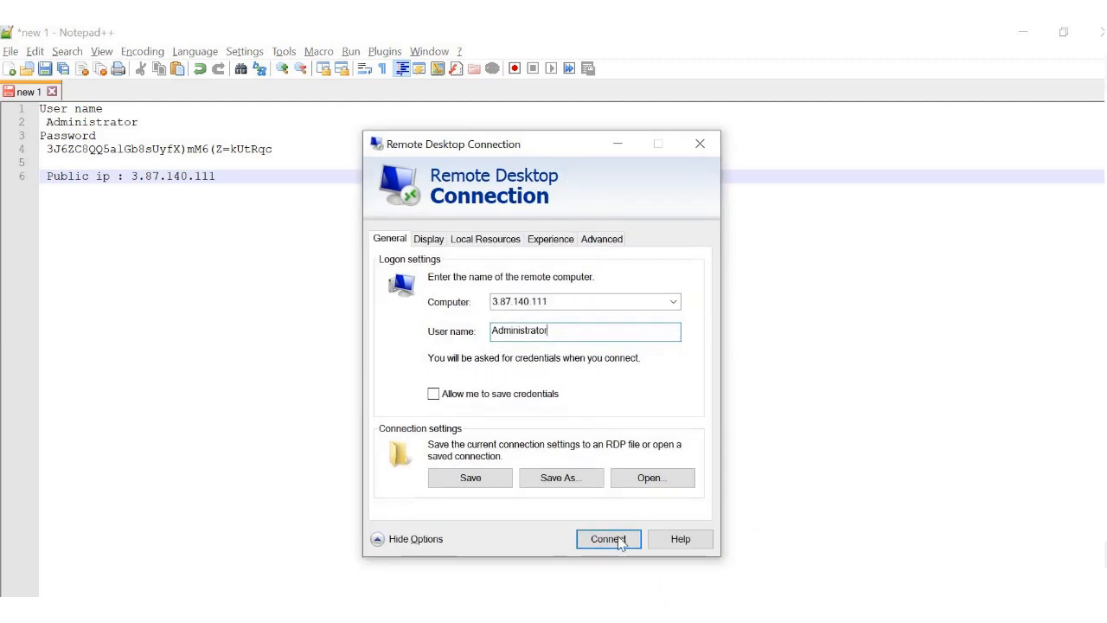
{"action": "left_click", "coordinate": [608, 539]}
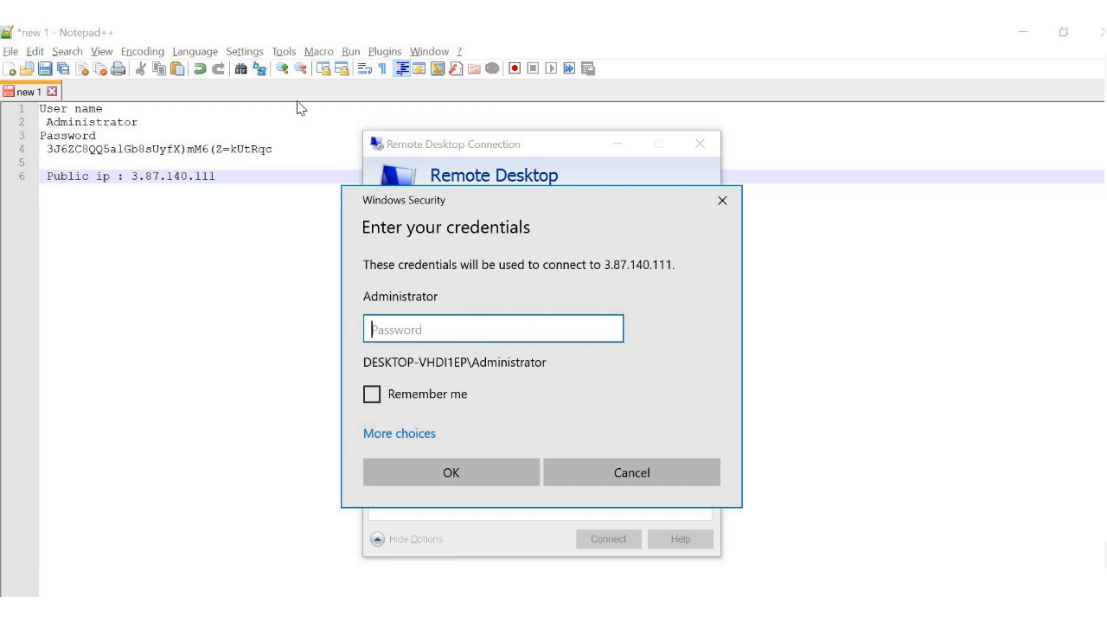
Step: Paste the administrator password from the note into the credentials prompt, submit it and accept the certificate warning
{"action": "left_click_drag", "start_coordinate": [272, 150], "coordinate": [52, 153]}
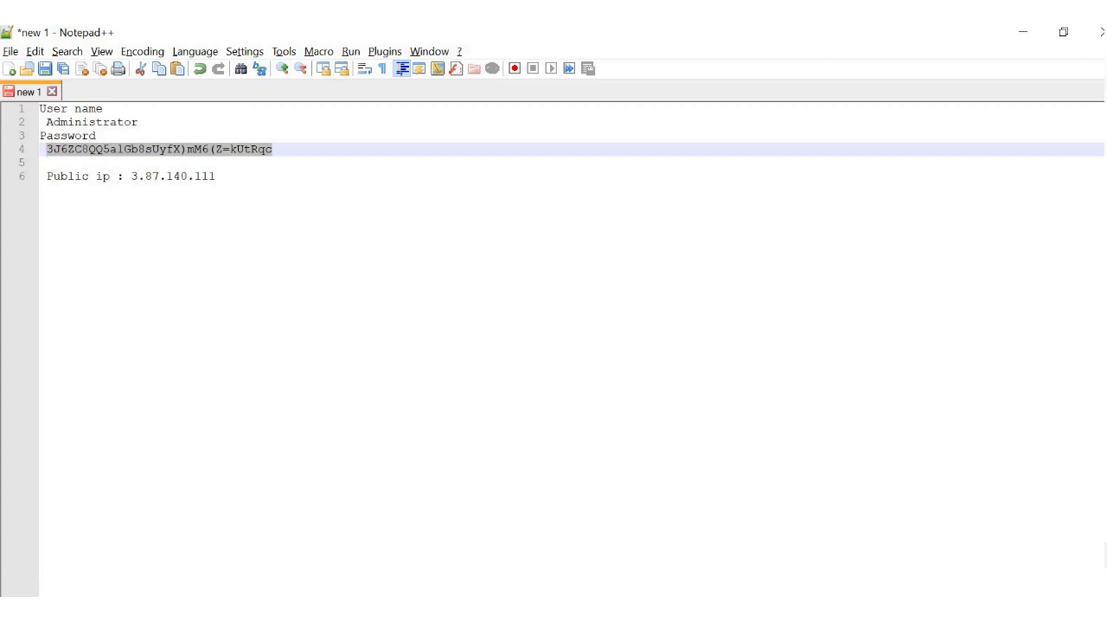
{"action": "key", "text": "alt+Tab"}
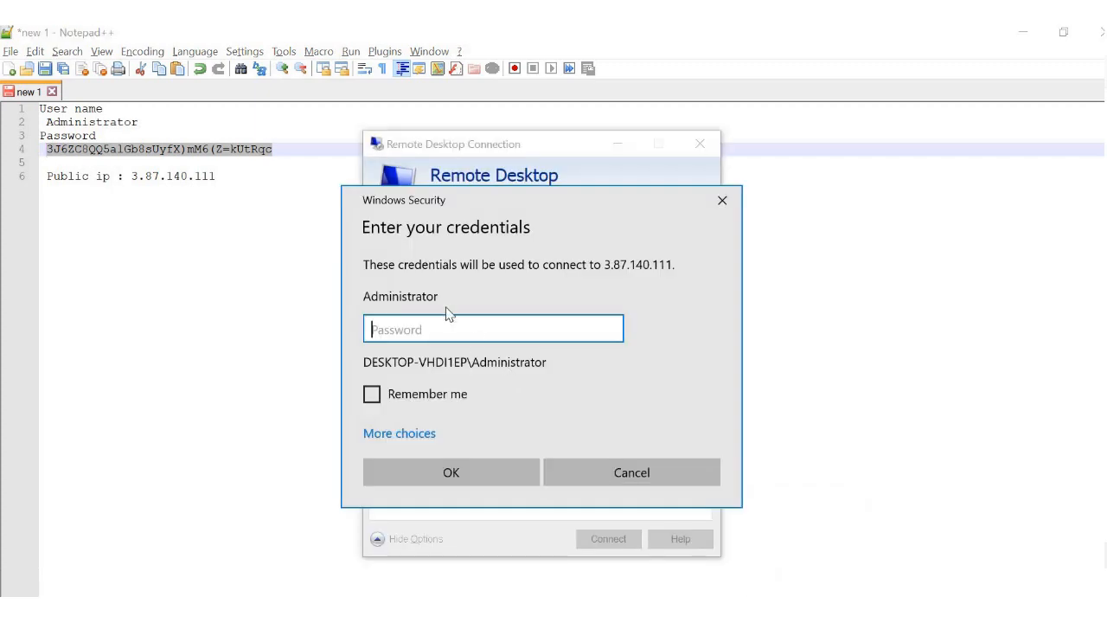
{"action": "key", "text": "ctrl+v"}
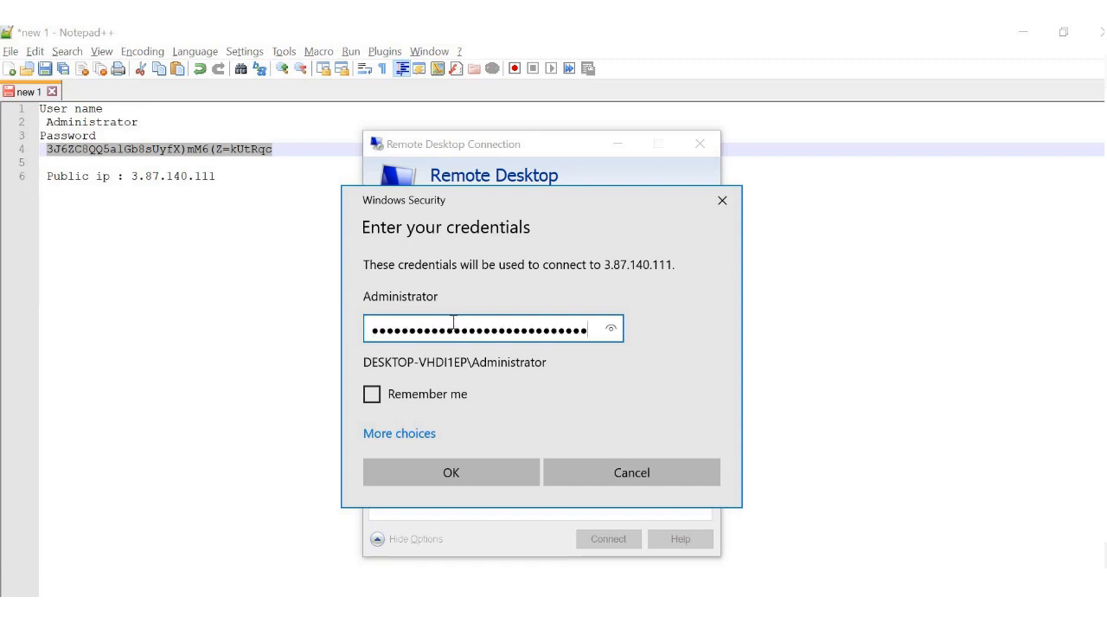
{"action": "left_click", "coordinate": [611, 331]}
{"action": "left_click", "coordinate": [511, 481]}
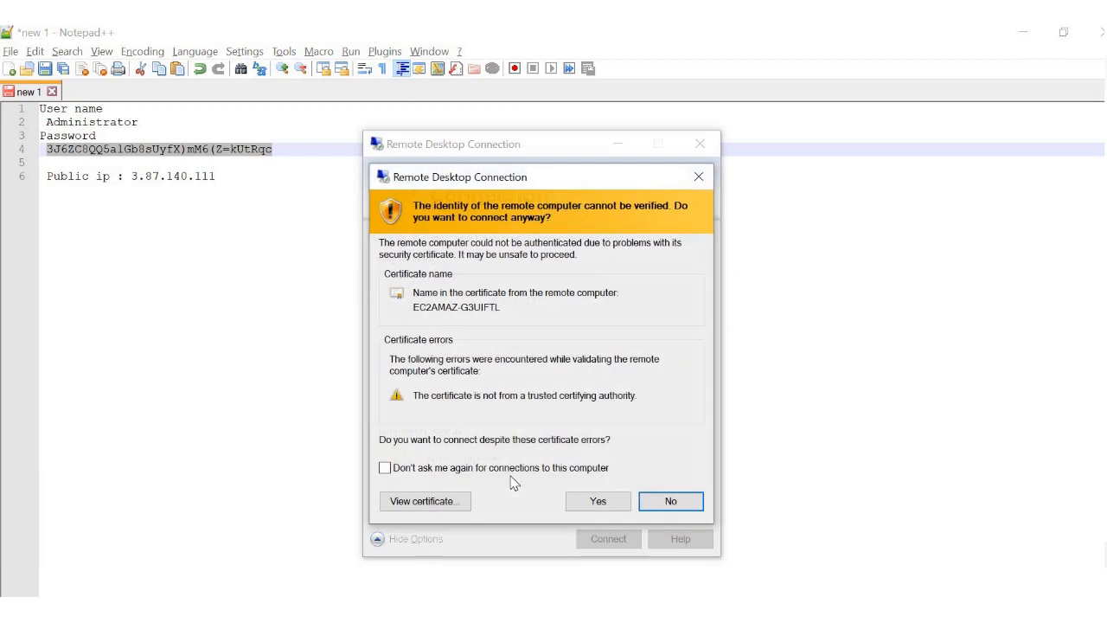
{"action": "left_click", "coordinate": [596, 502]}
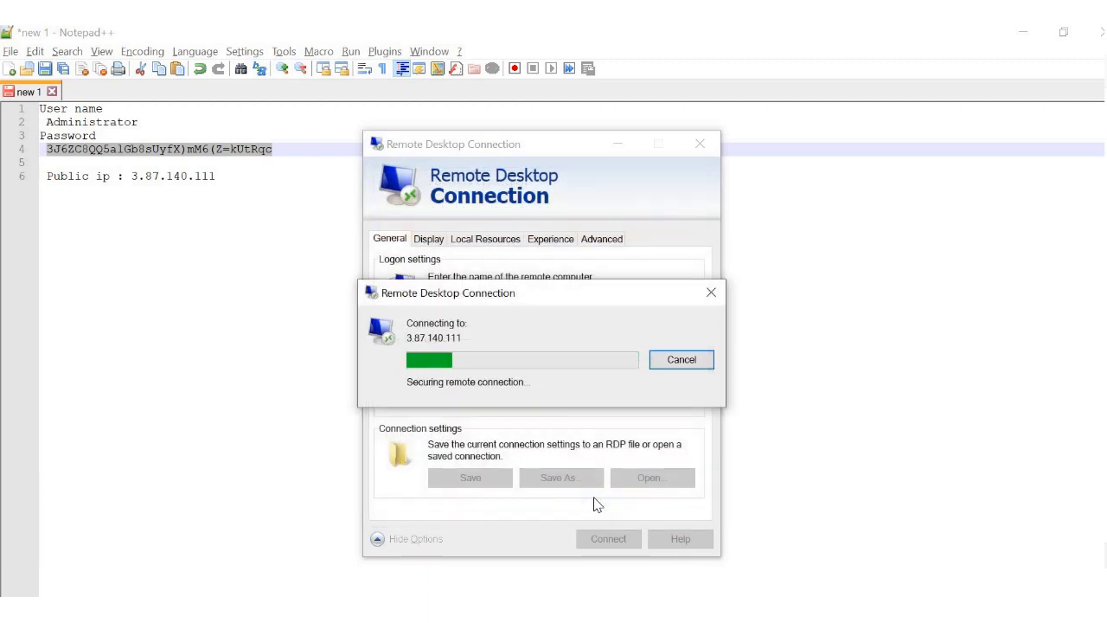